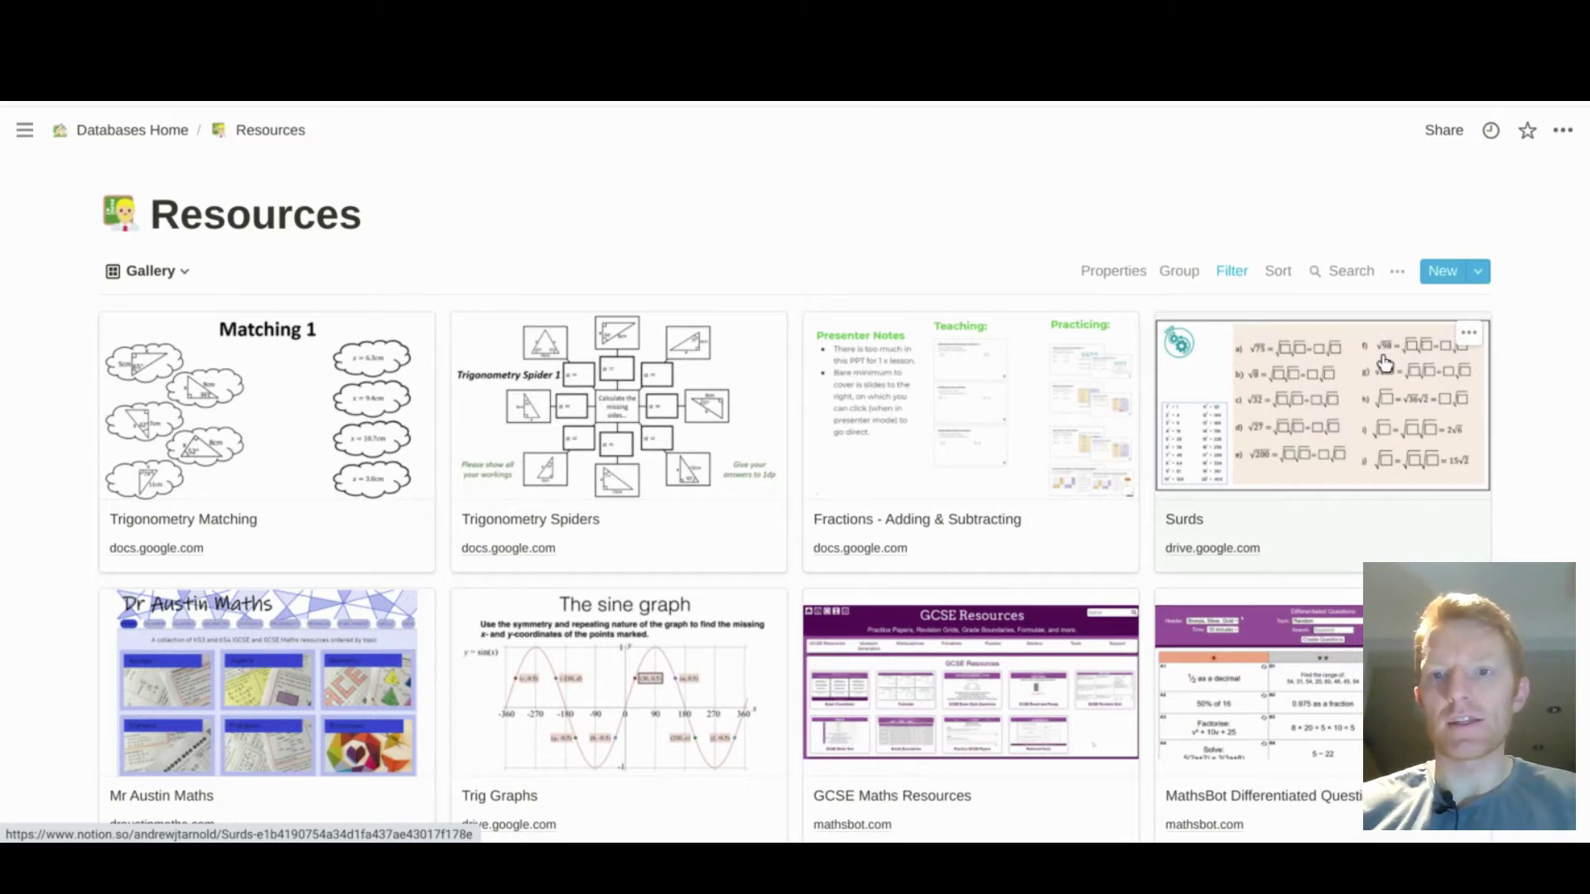
scroll(1385, 362, "down", 12)
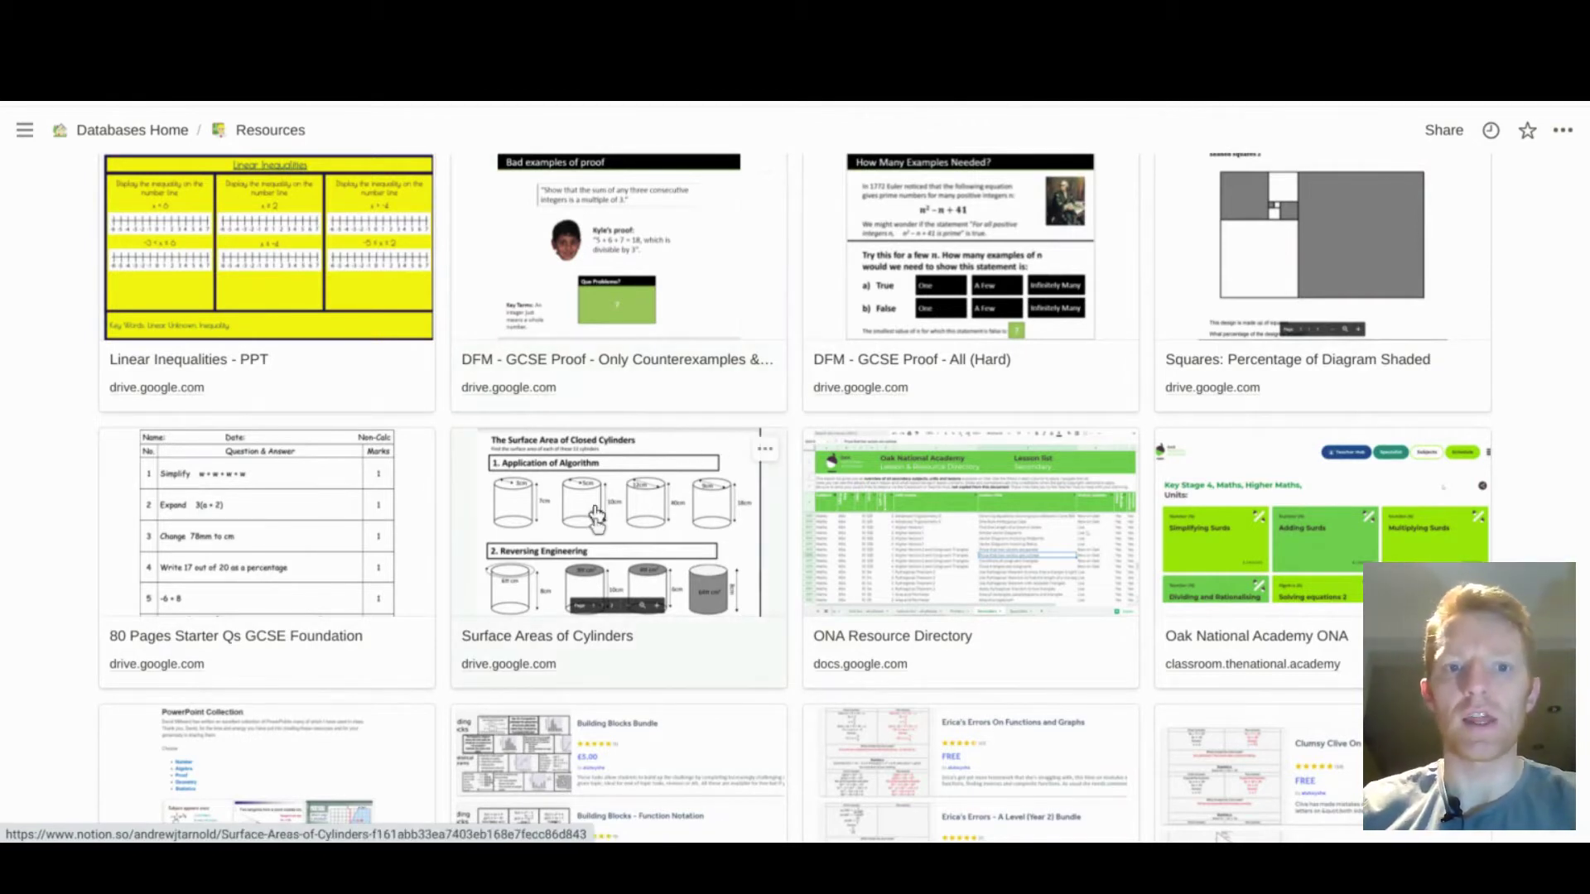
scroll(626, 515, "down", 3)
scroll(627, 516, "up", 3)
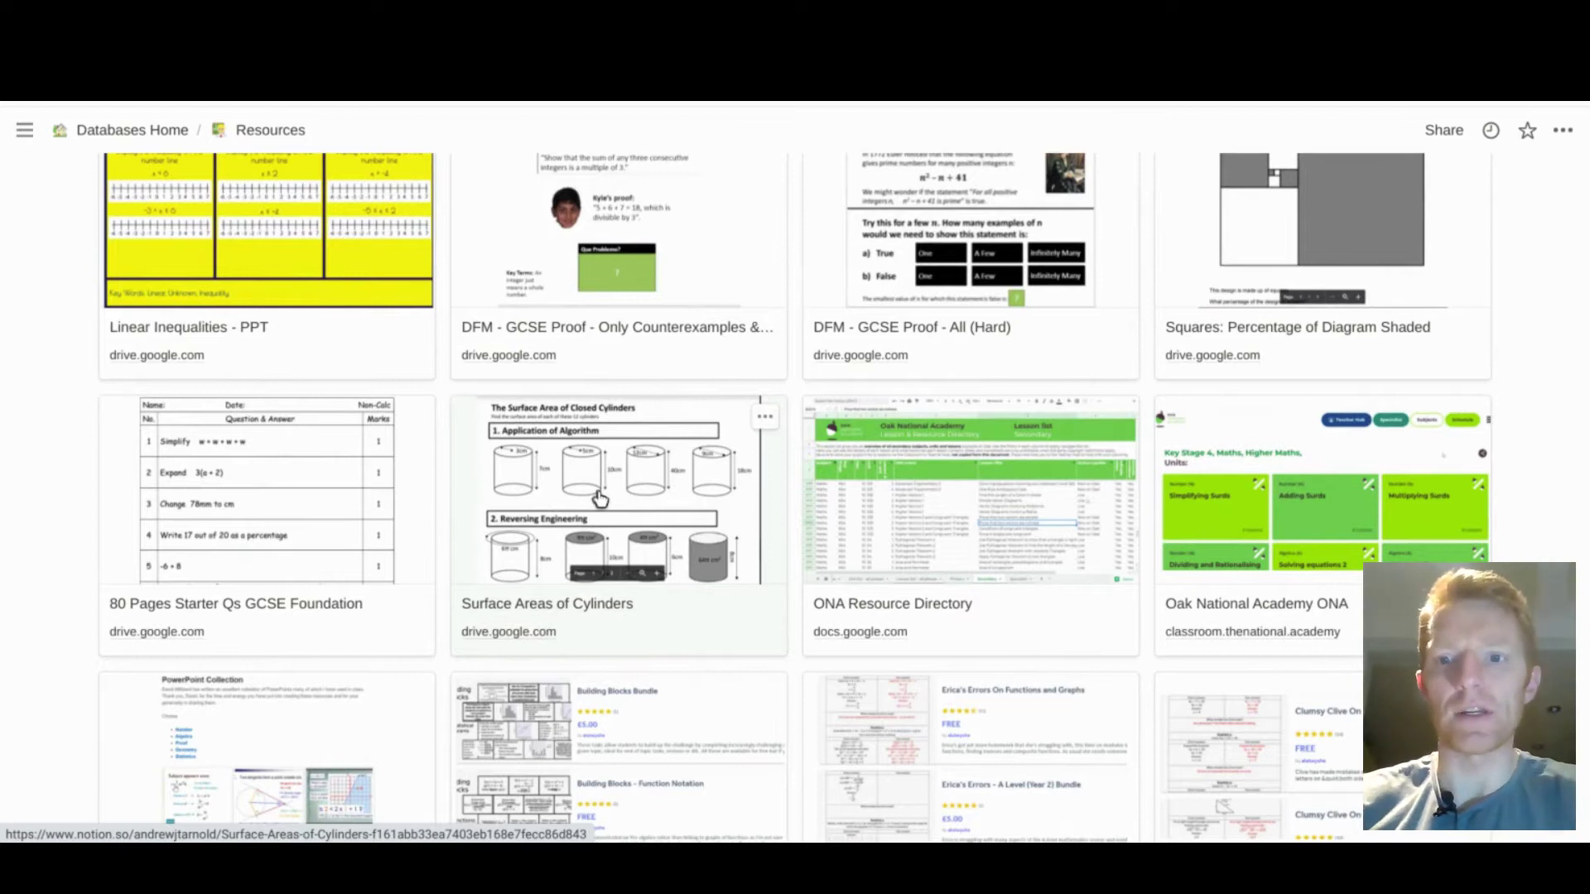
scroll(599, 497, "down", 3)
scroll(600, 497, "up", 2)
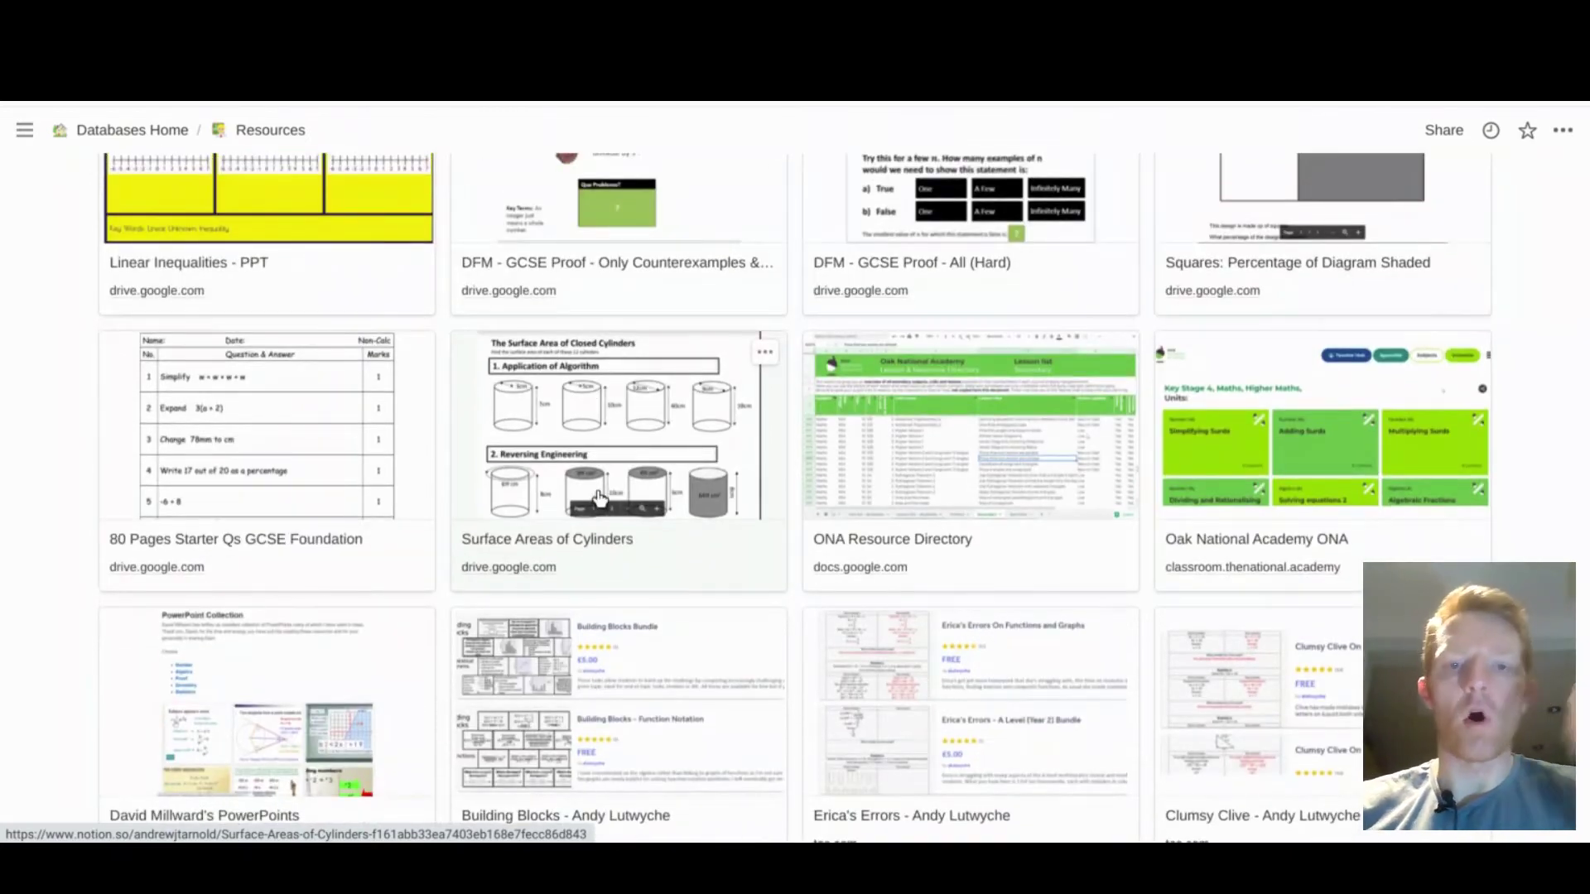
scroll(599, 497, "up", 13)
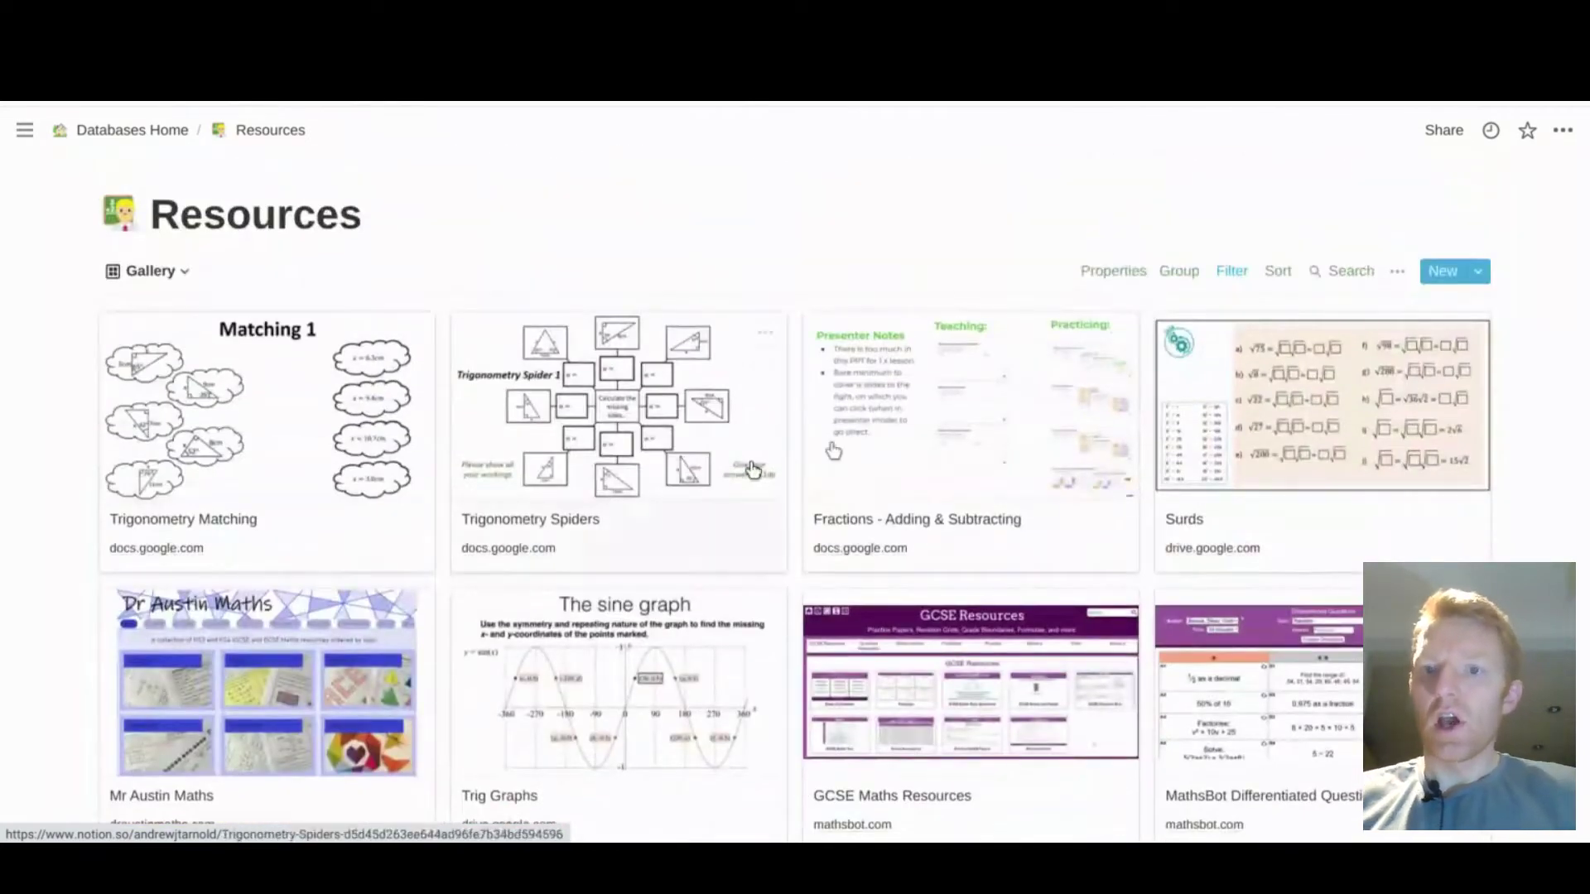
left_click(1349, 273)
type("cylin")
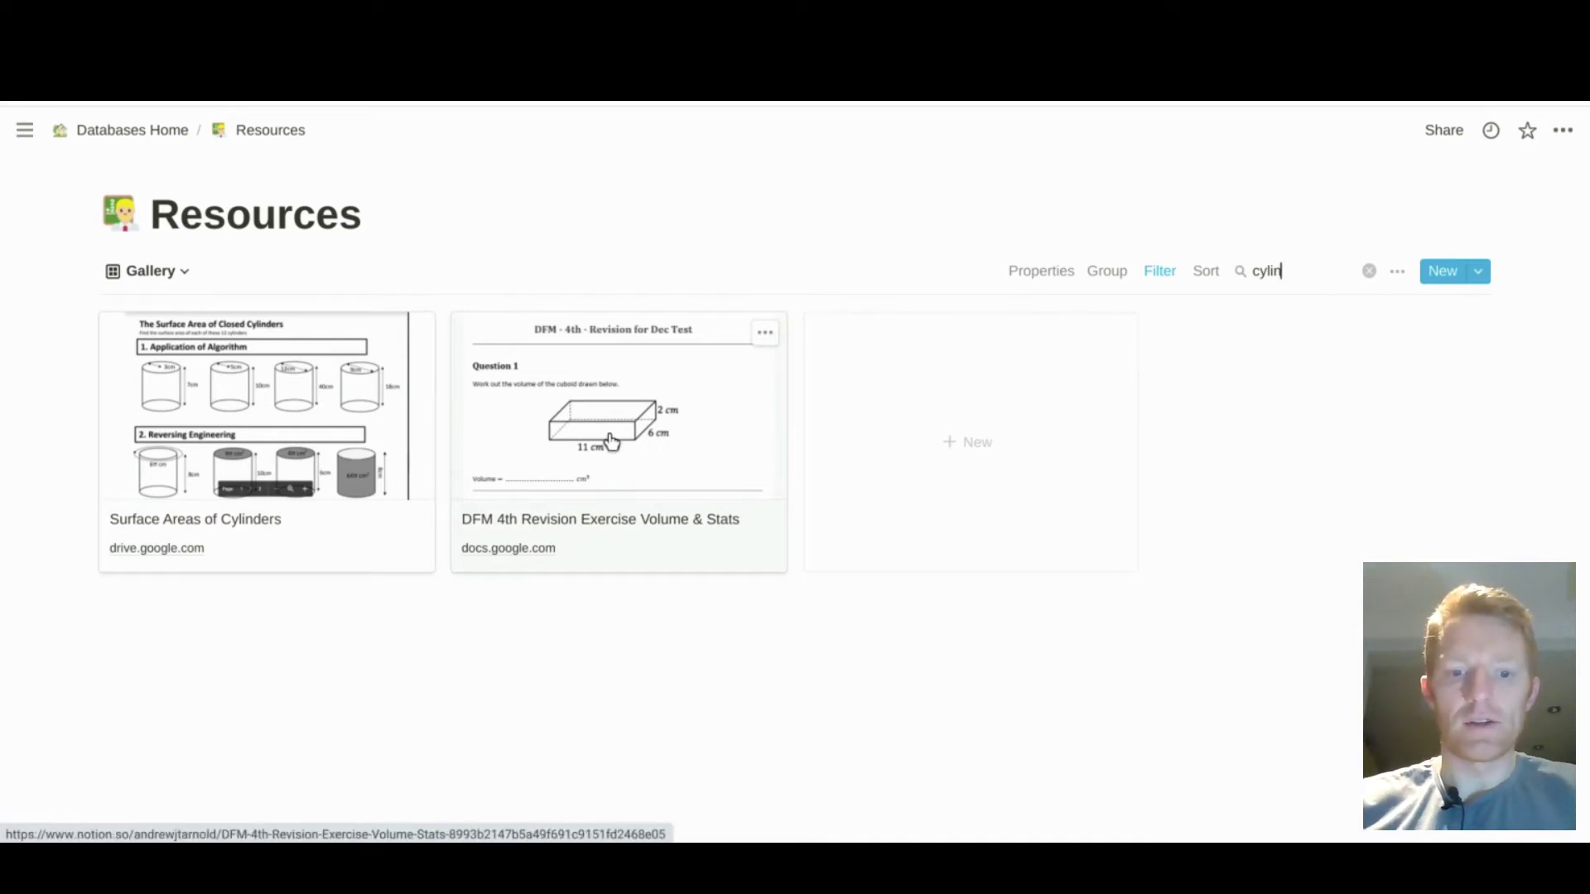
type("der")
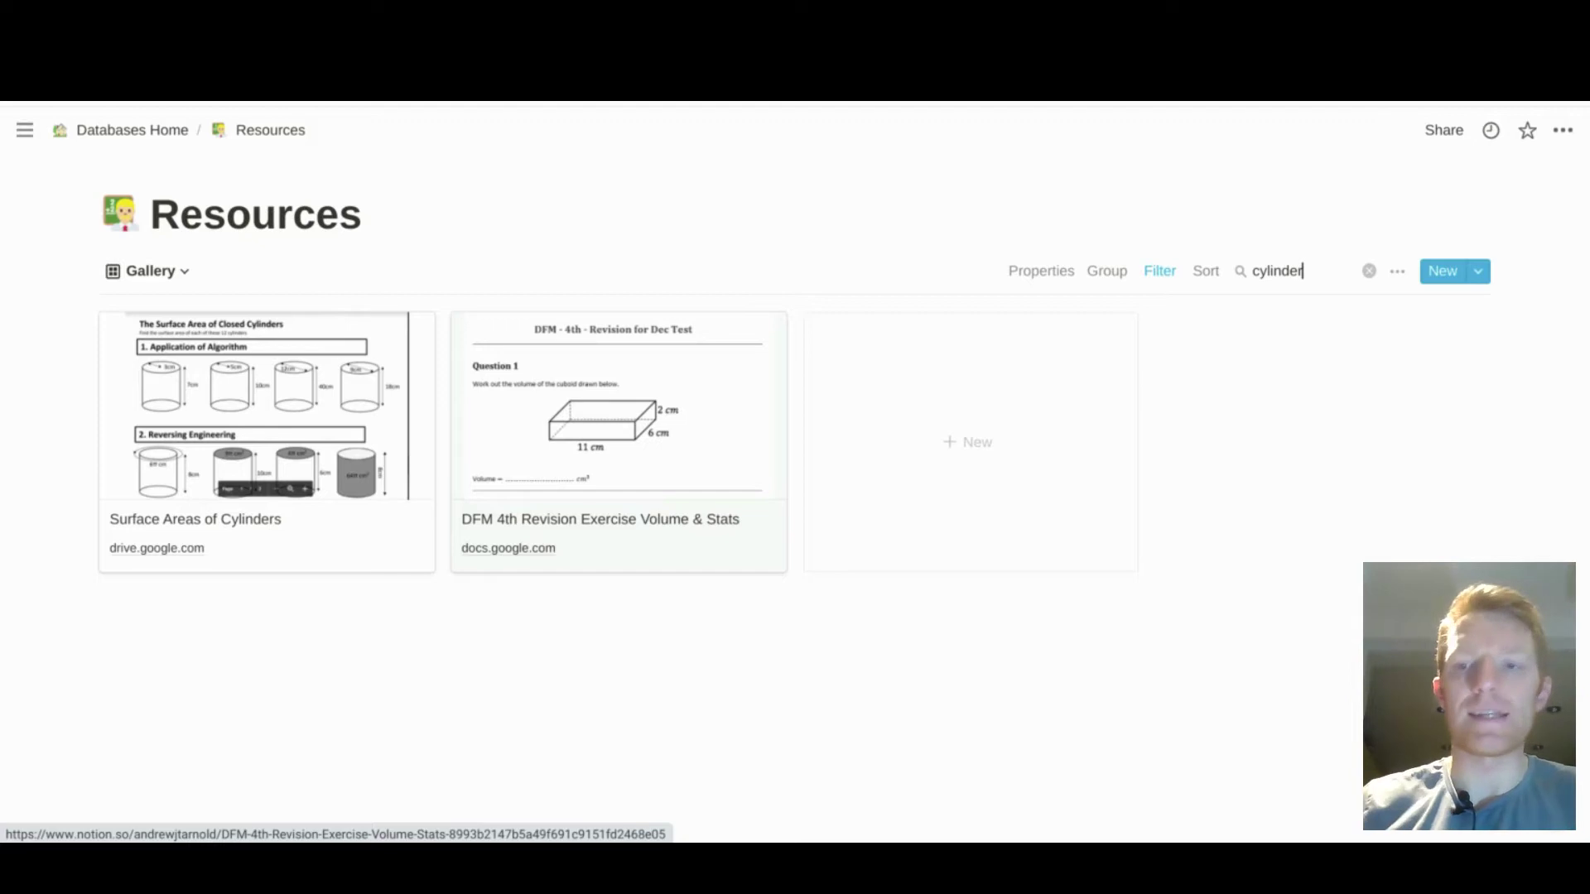
key("BackSpace")
key("BackSpace")
key("BackSpace")
key("BackSpace")
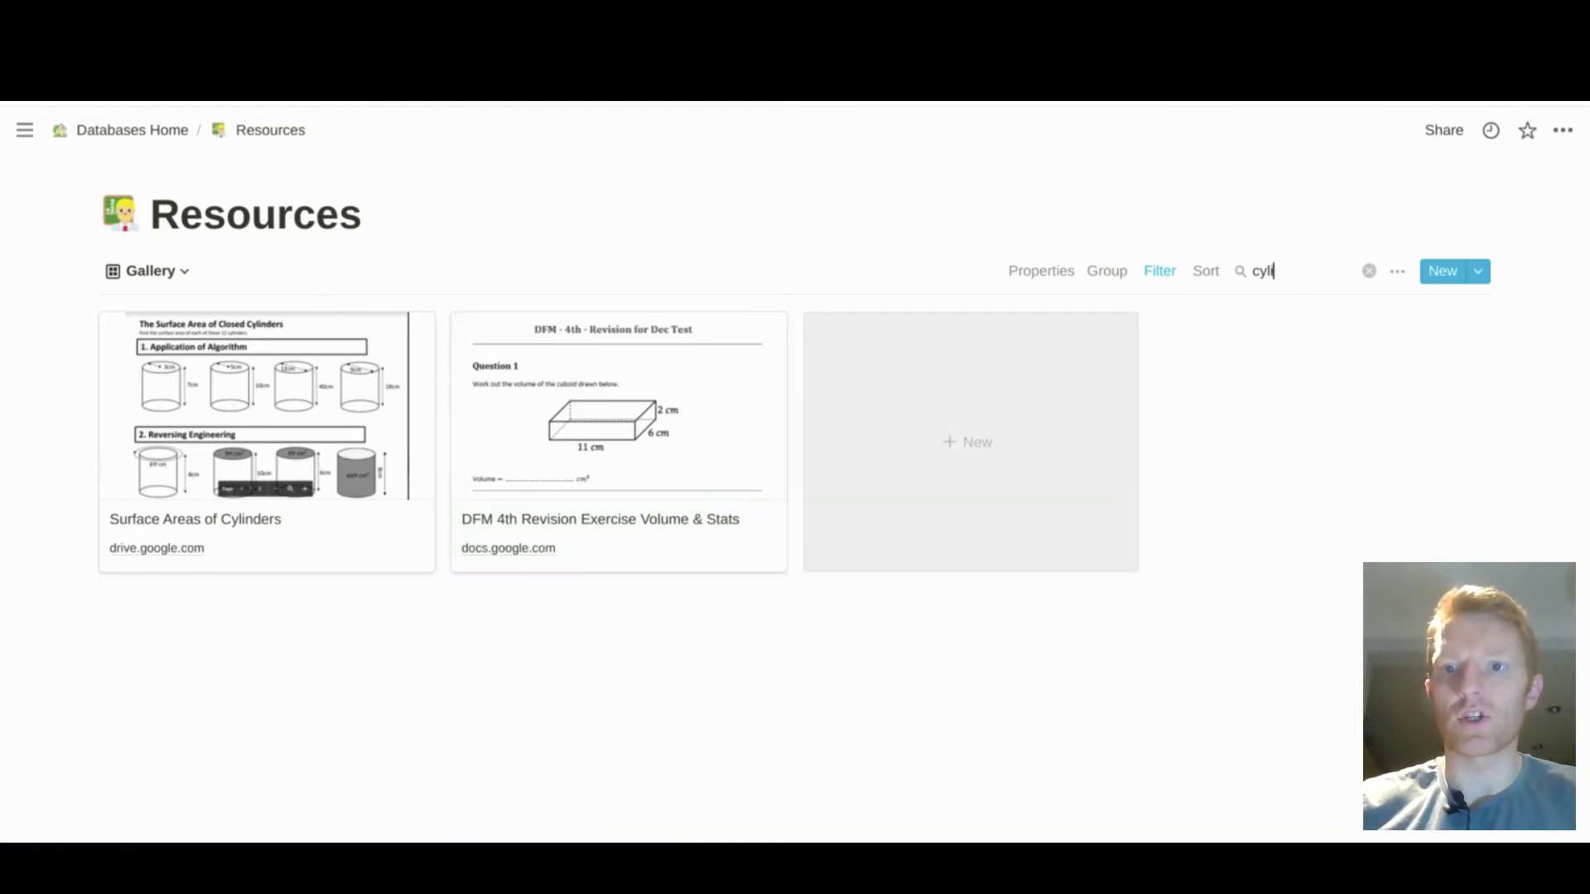
key("BackSpace")
key("BackSpace")
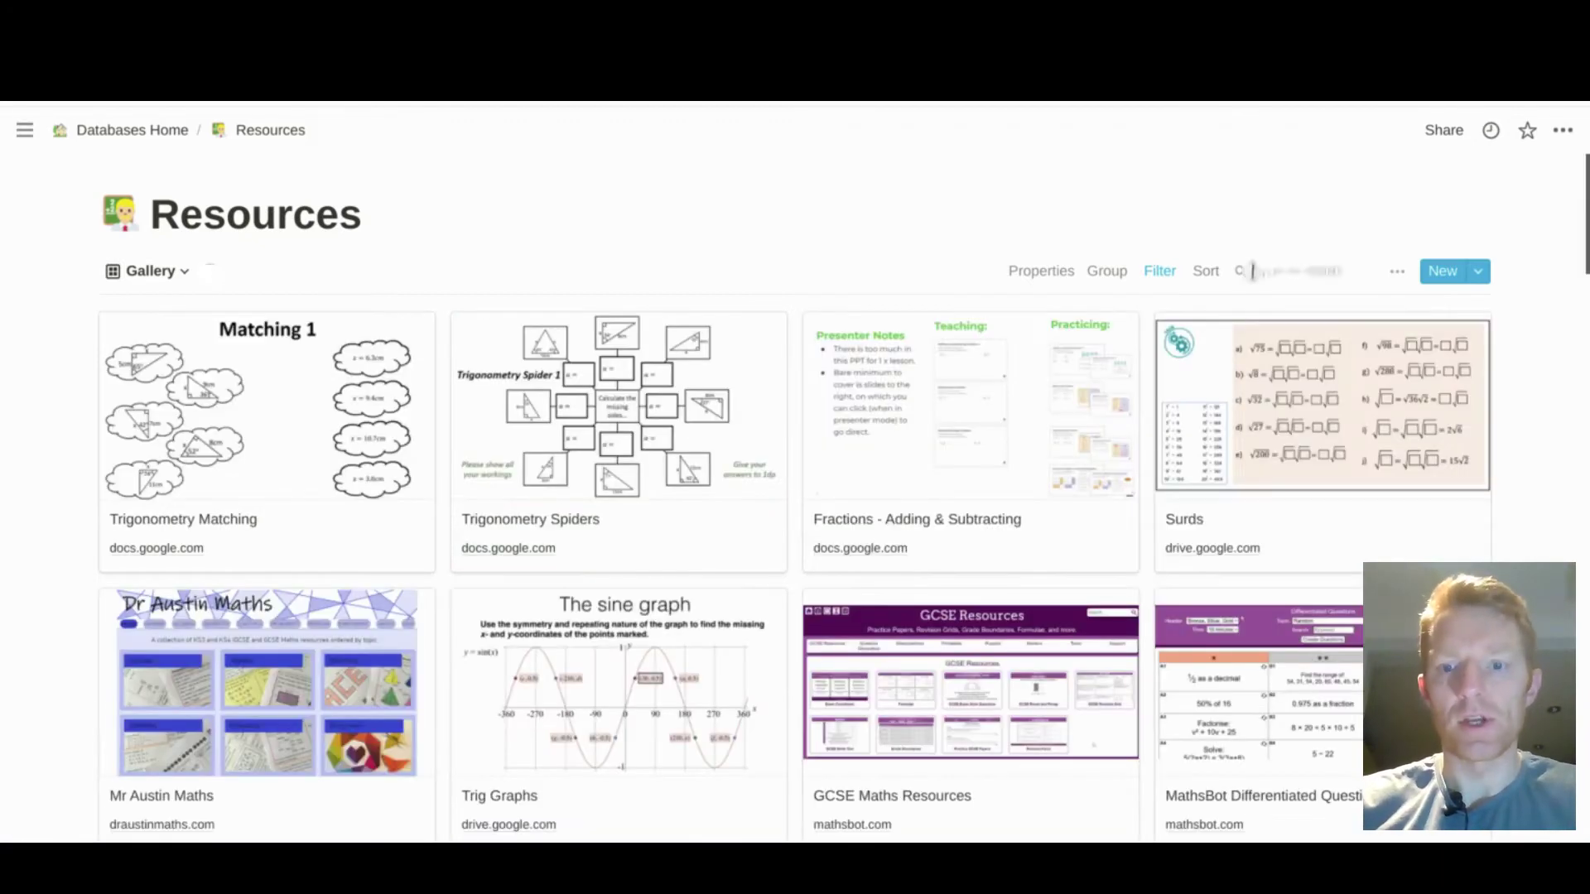
key("BackSpace")
type("quadr")
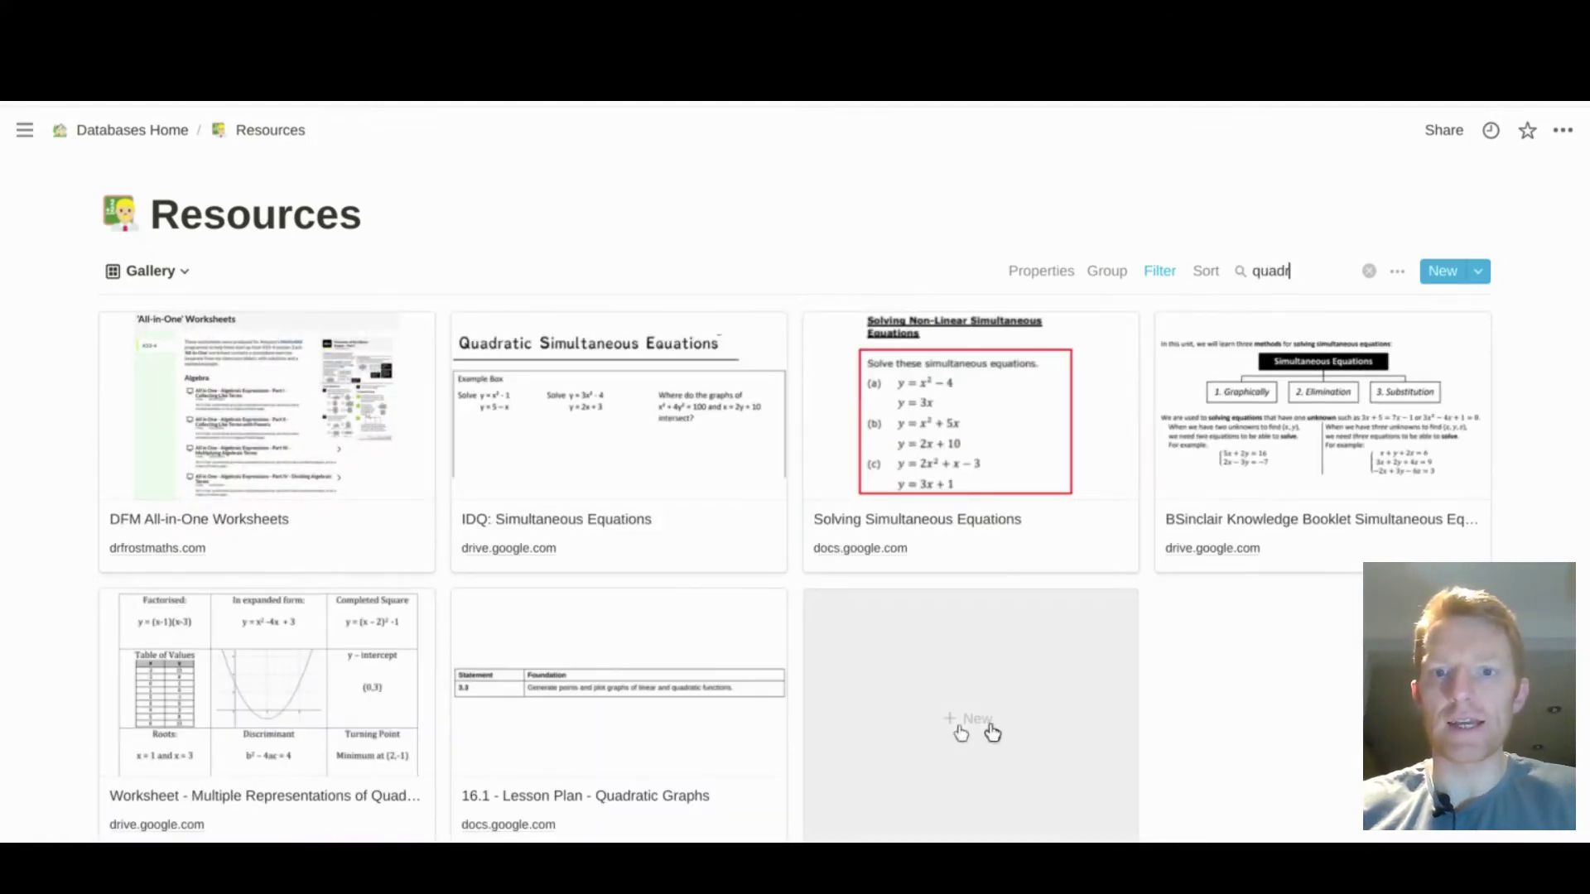
key("BackSpace")
key("BackSpace")
key("BackSpace")
key("BackSpace")
key("BackSpace")
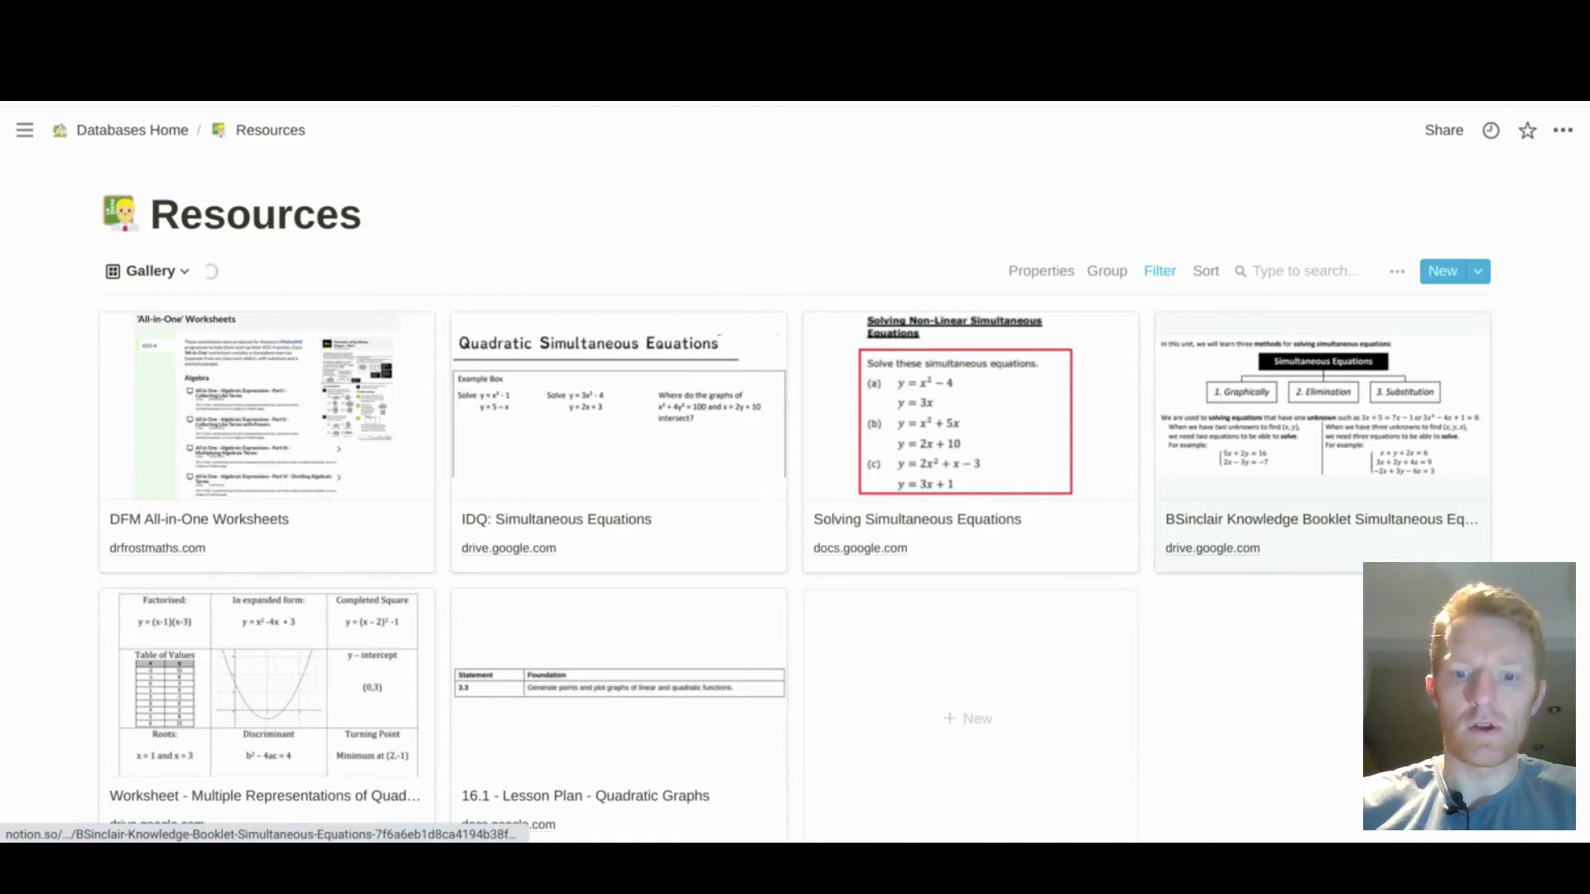
type("ineq")
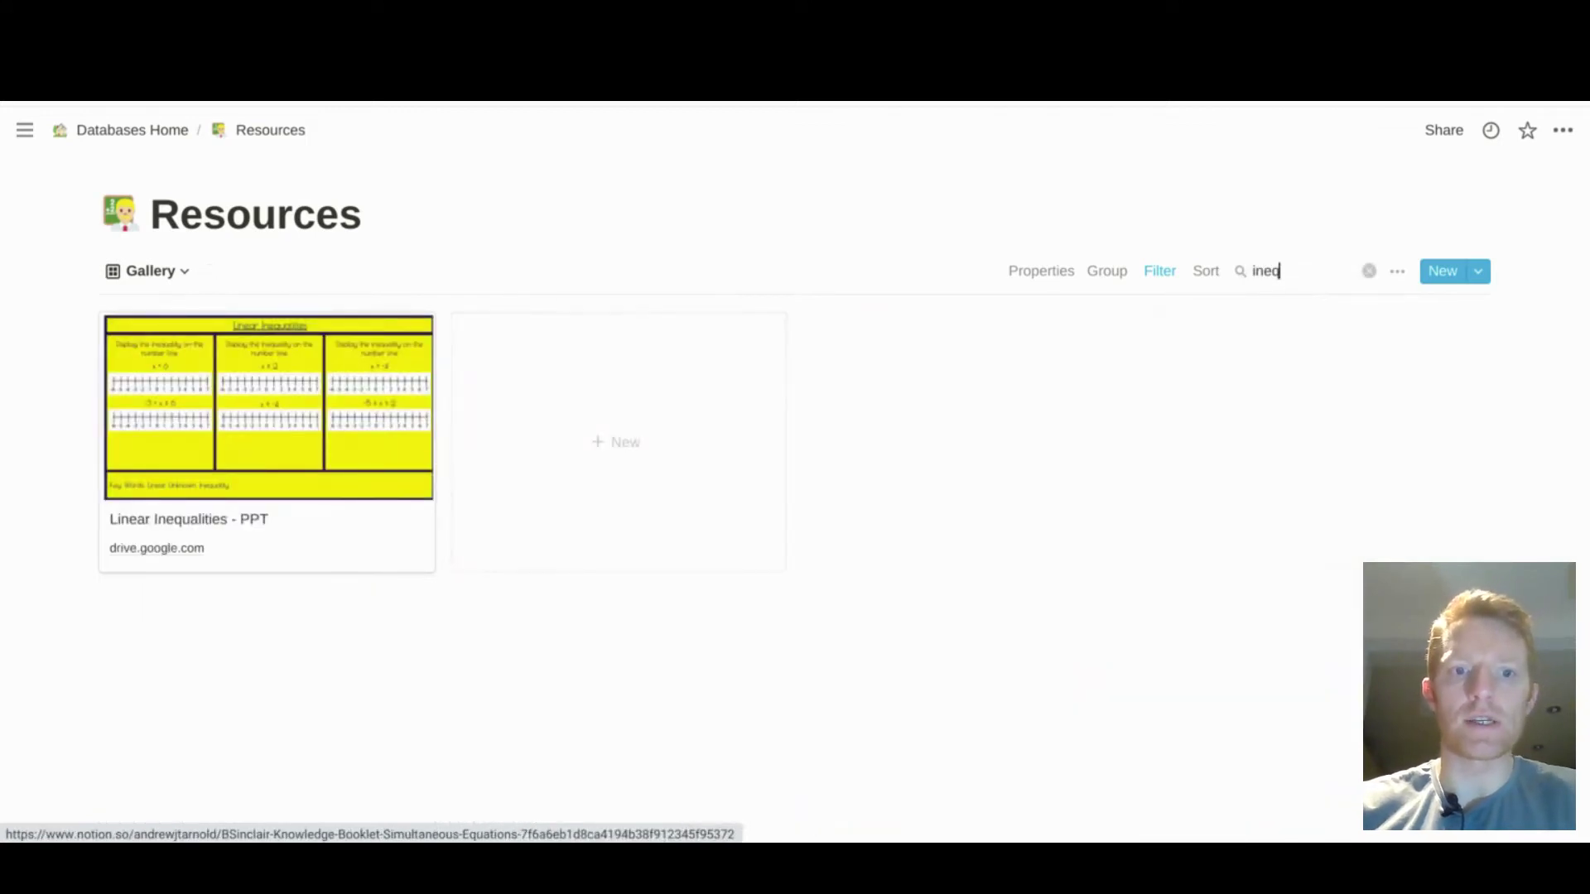
key("BackSpace")
key("BackSpace")
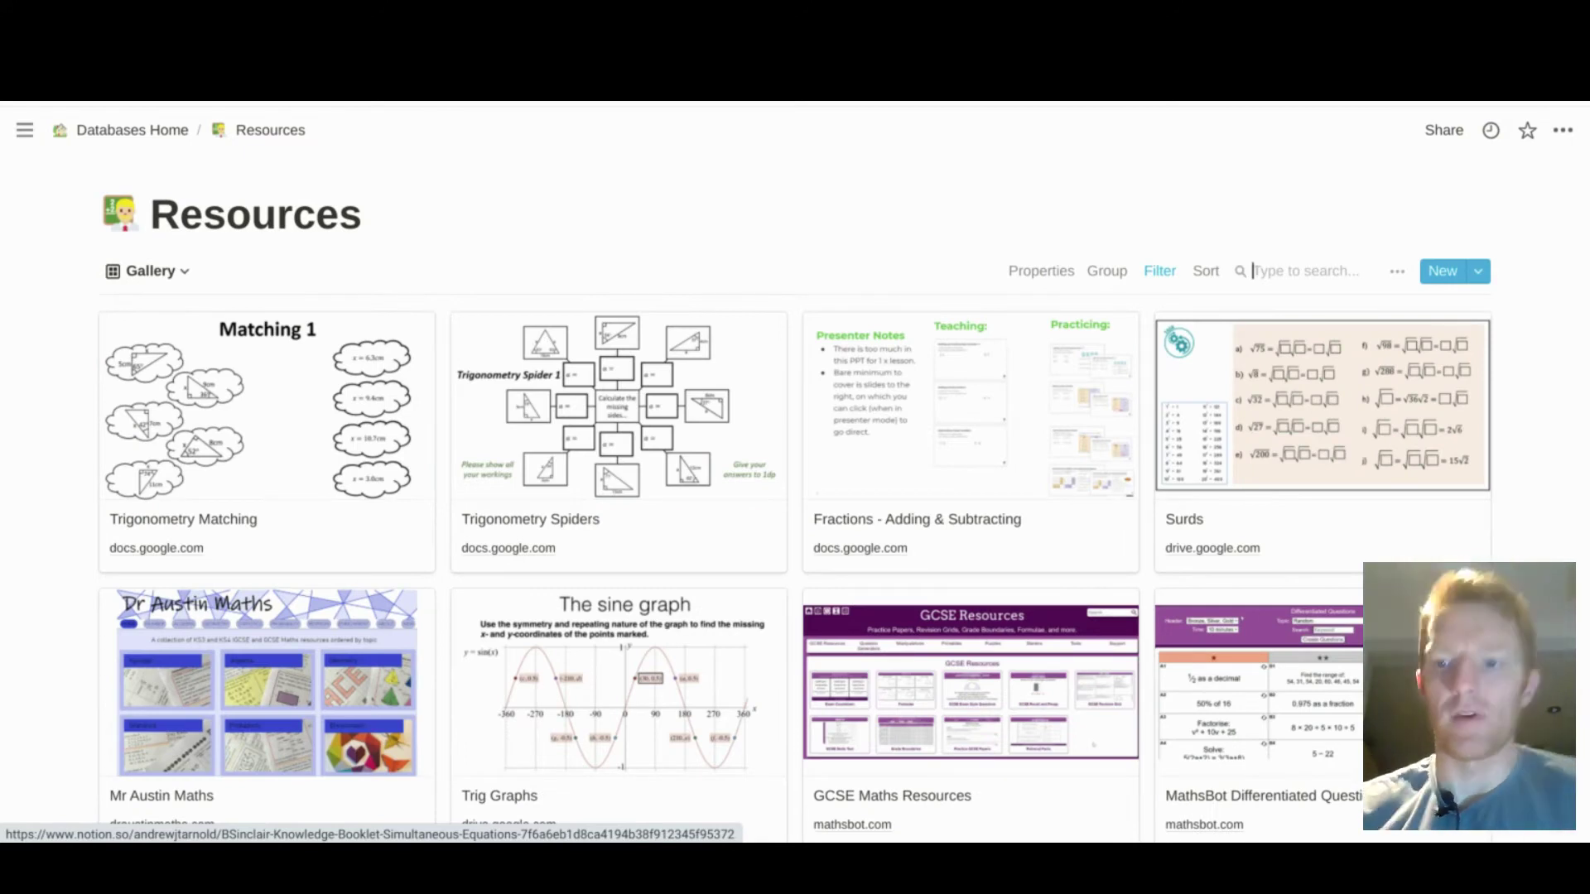
Step: Remove the 'Strand contains GCSE' filter from the Resources gallery
scroll(953, 615, "down", 15)
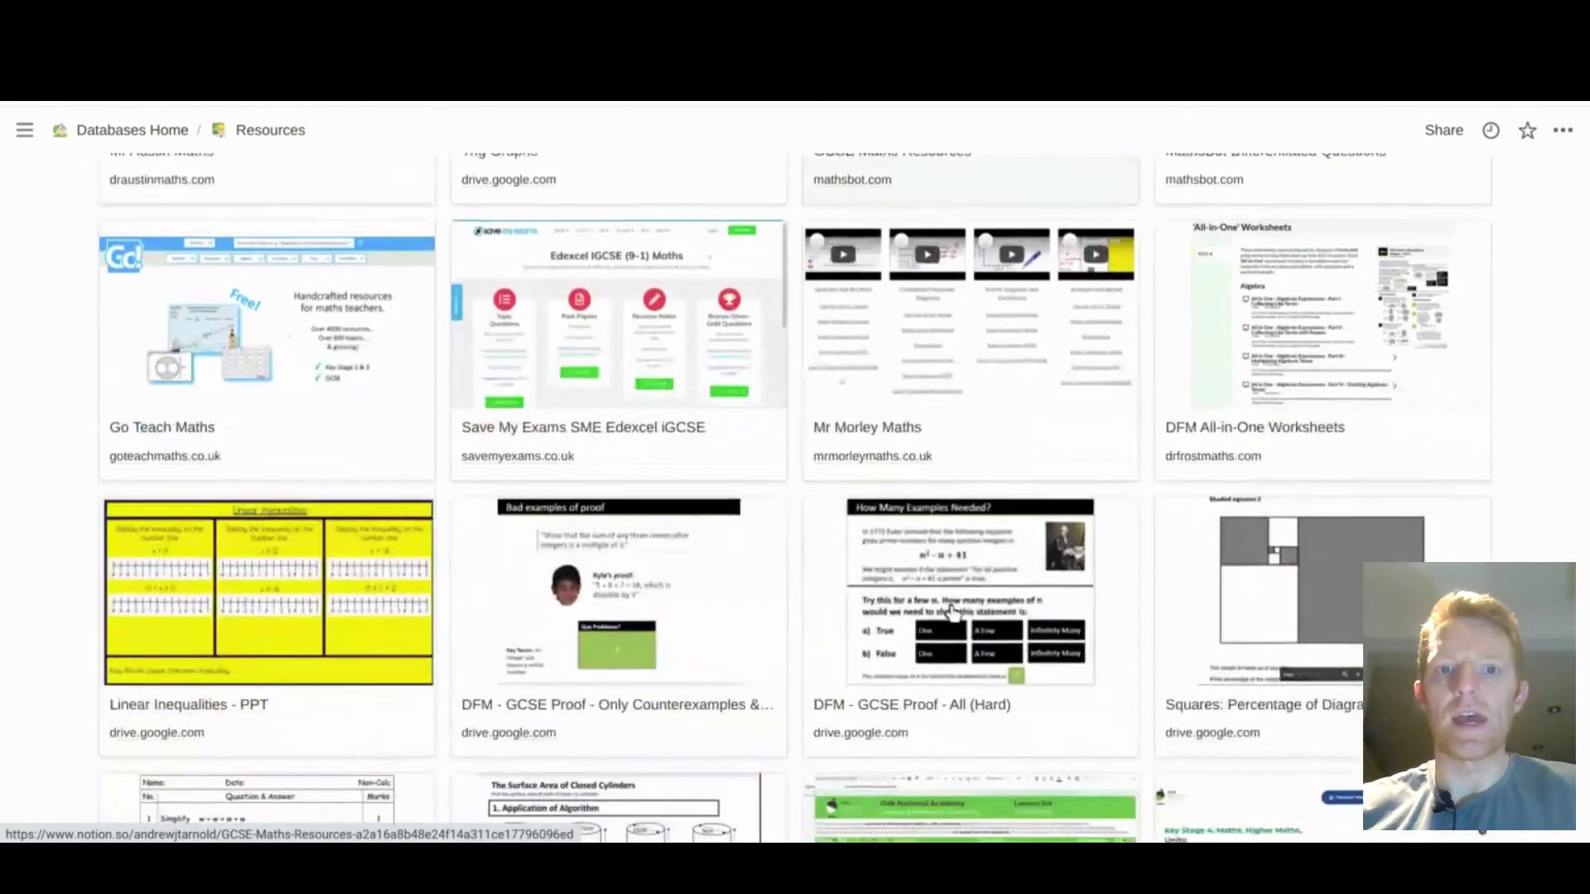
scroll(953, 614, "up", 15)
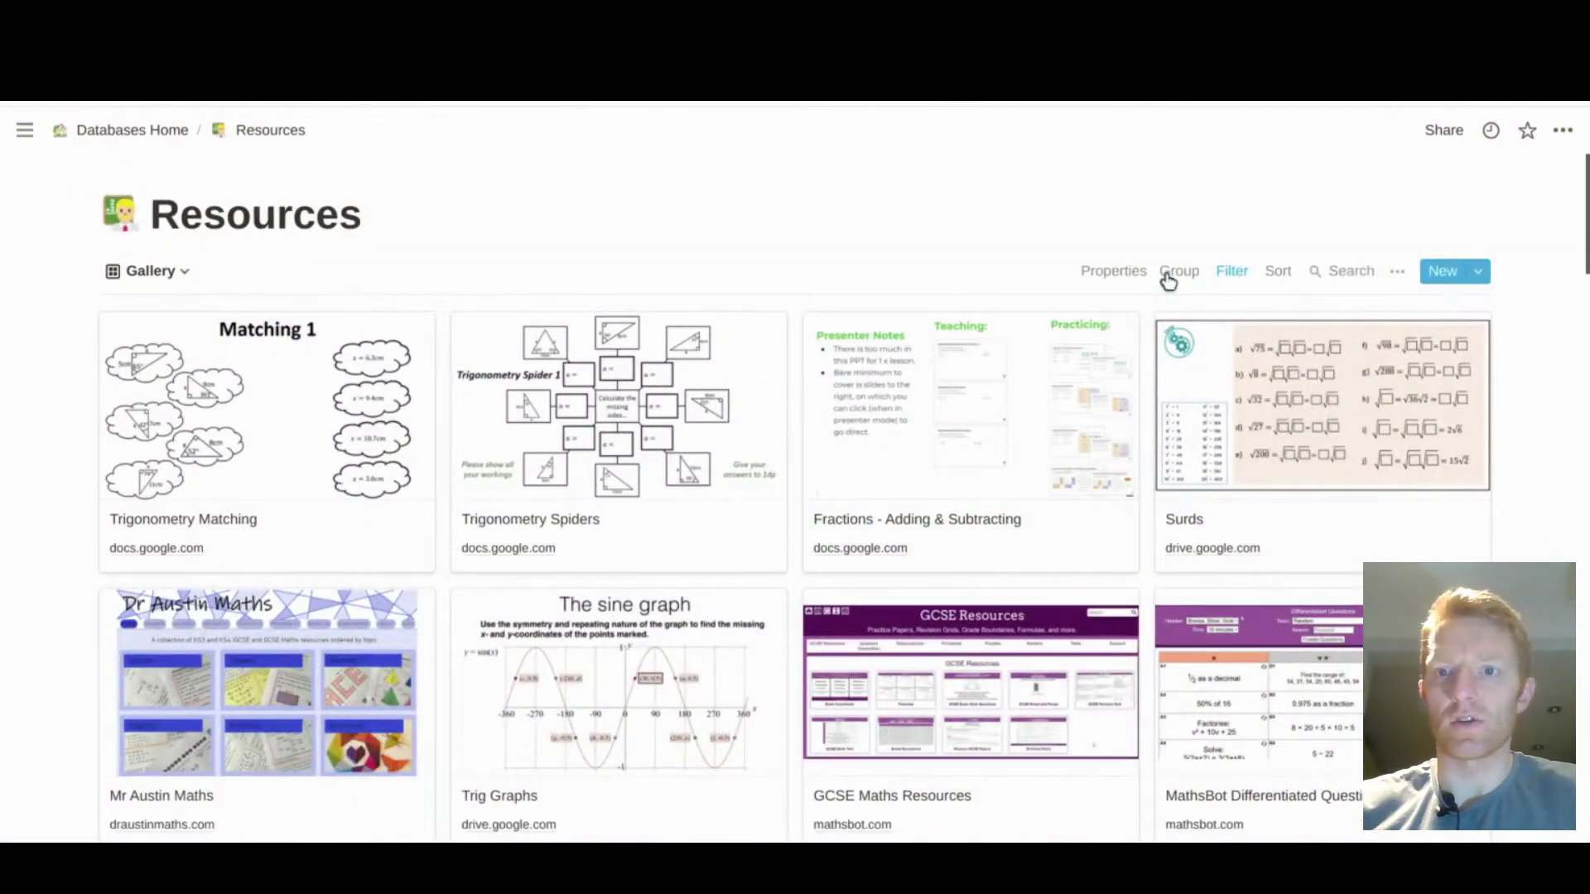
left_click(1233, 280)
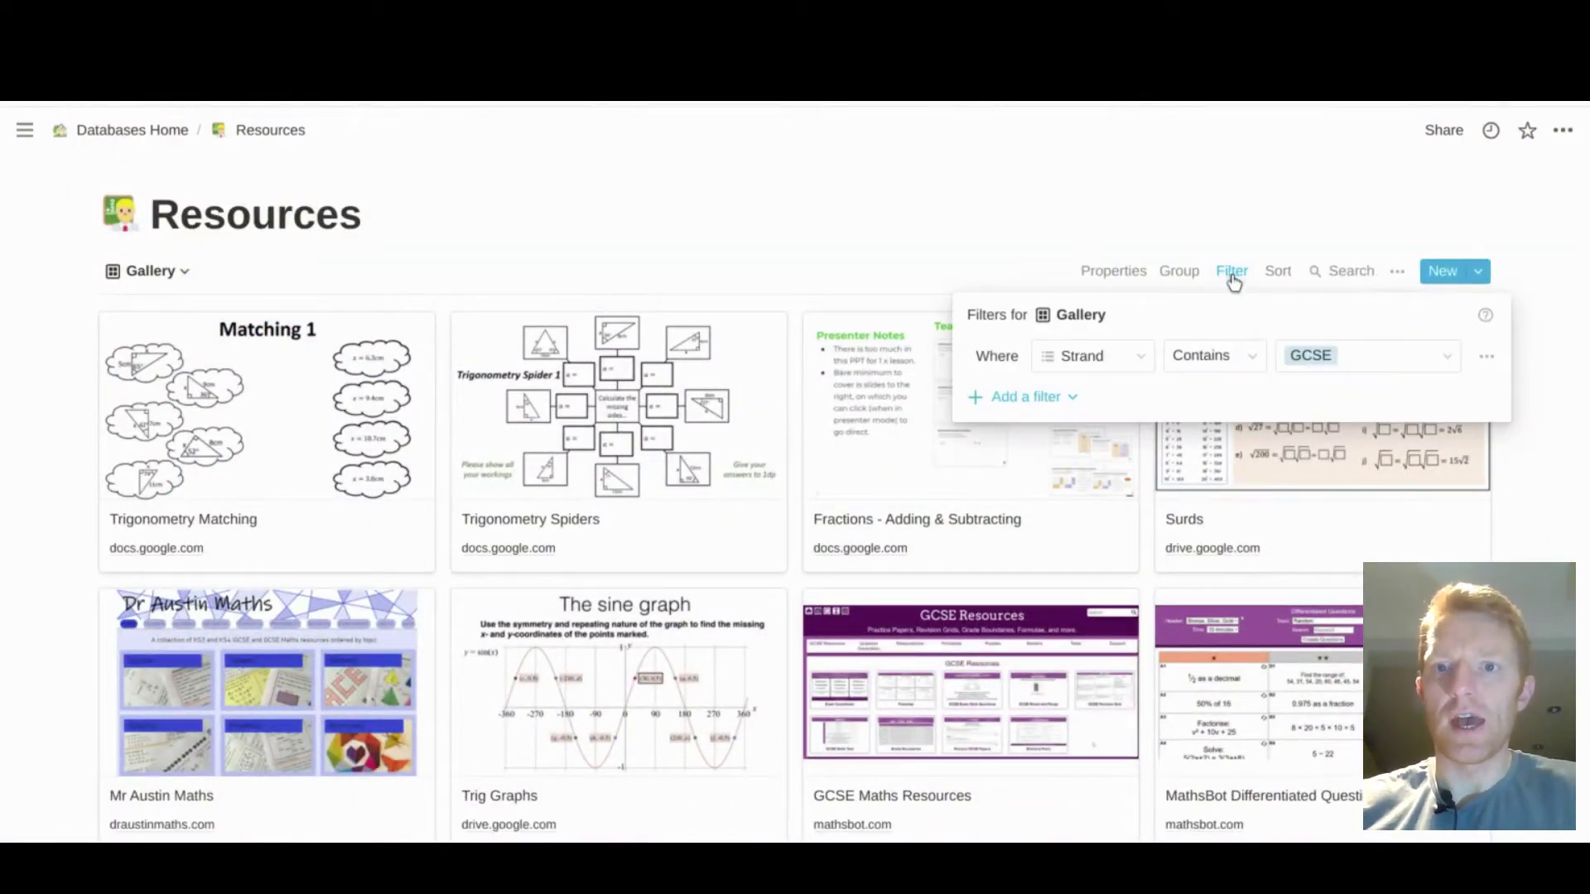
left_click(977, 206)
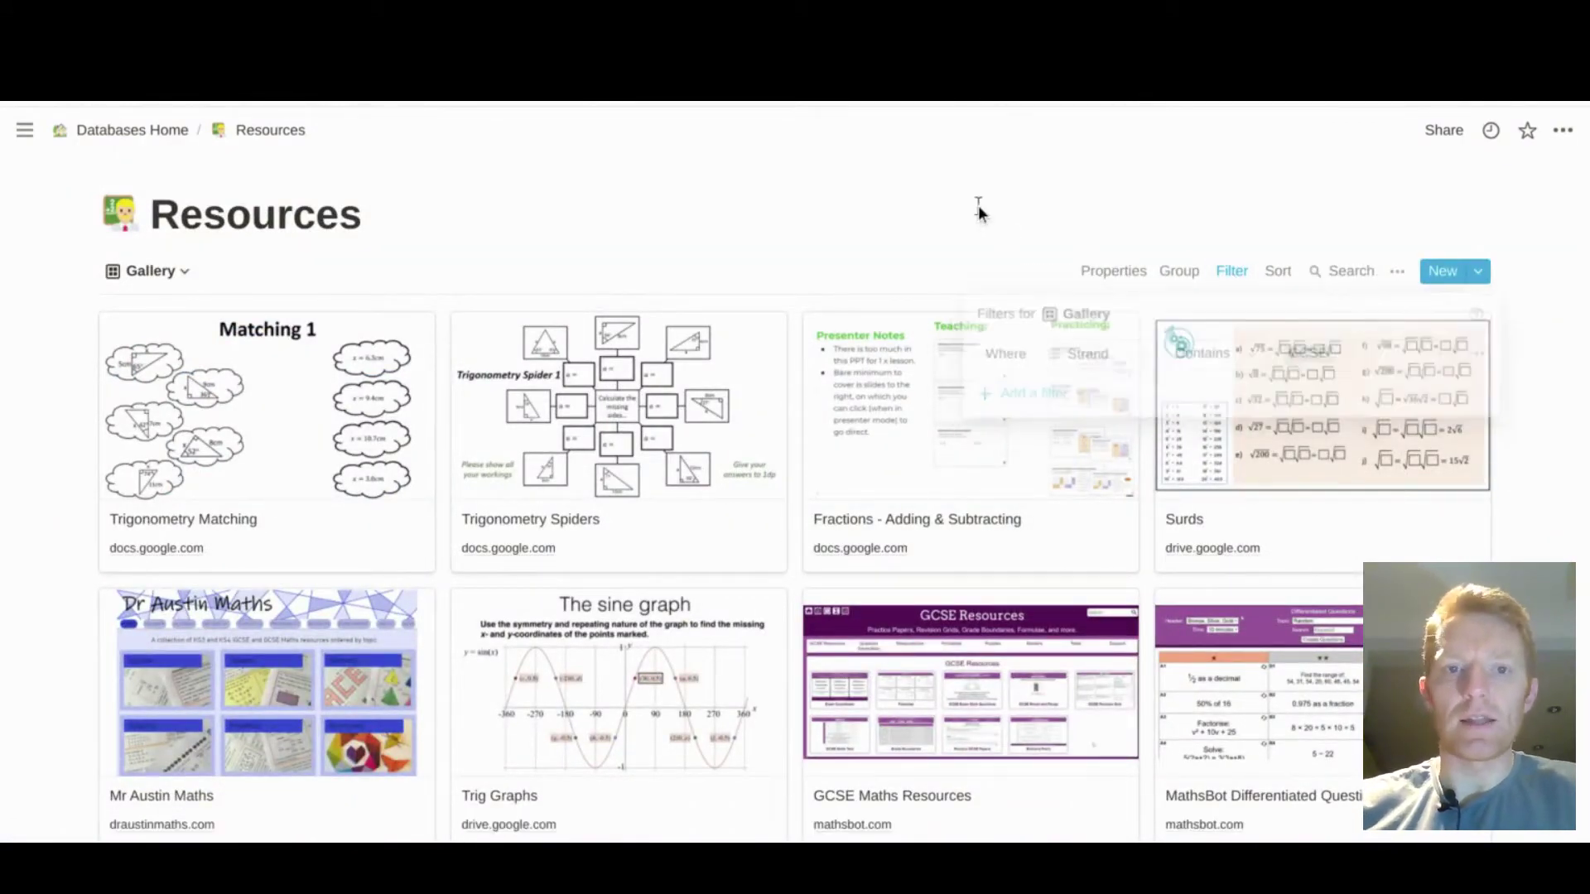
left_click(1239, 280)
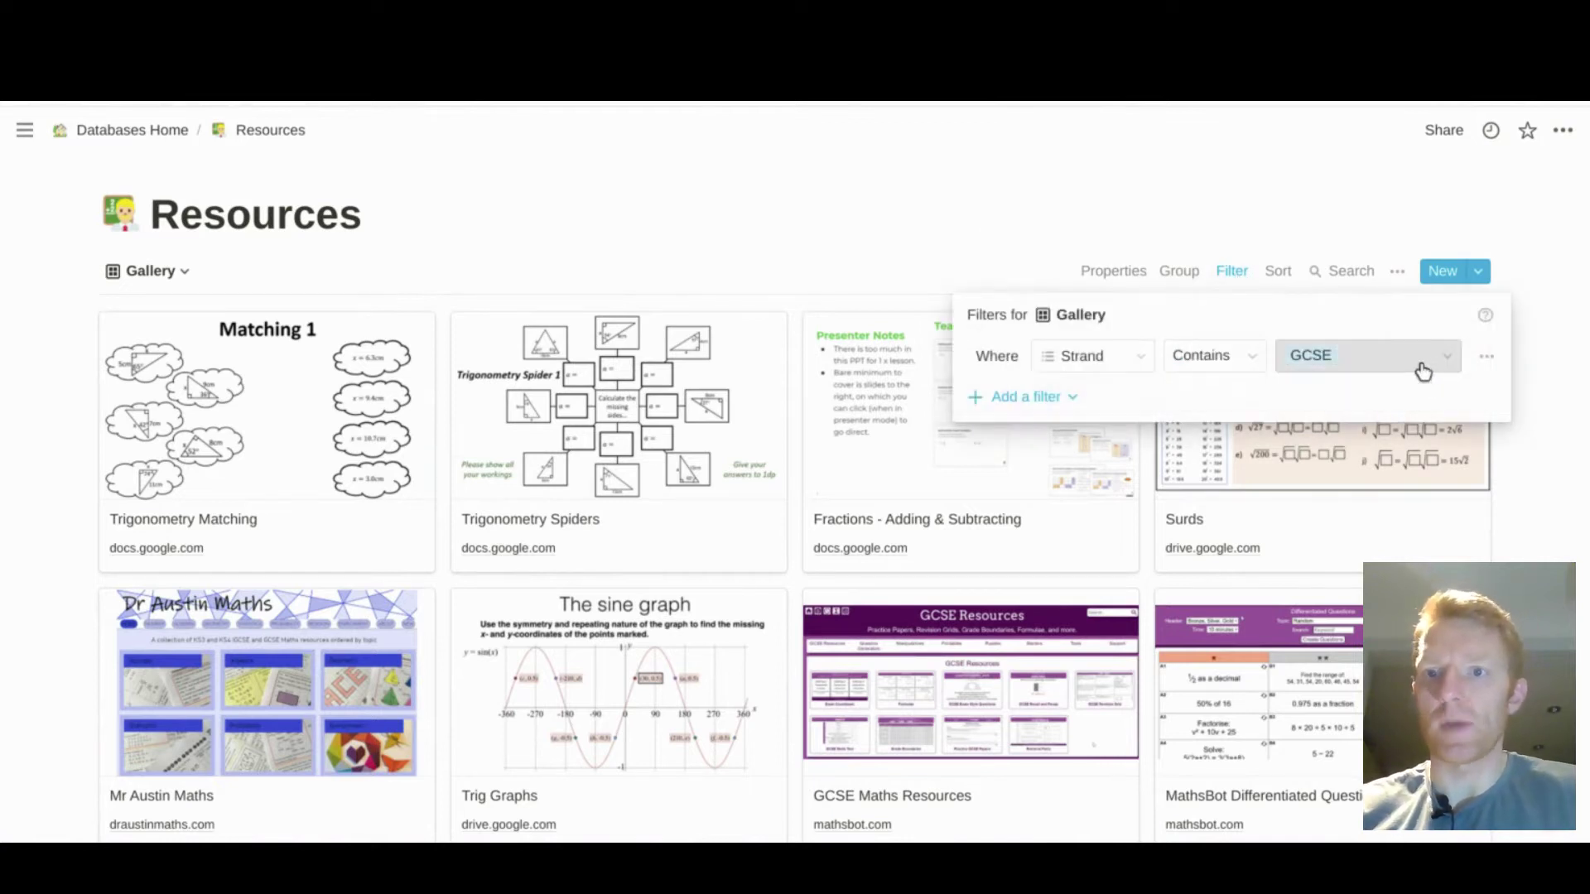
left_click(1485, 356)
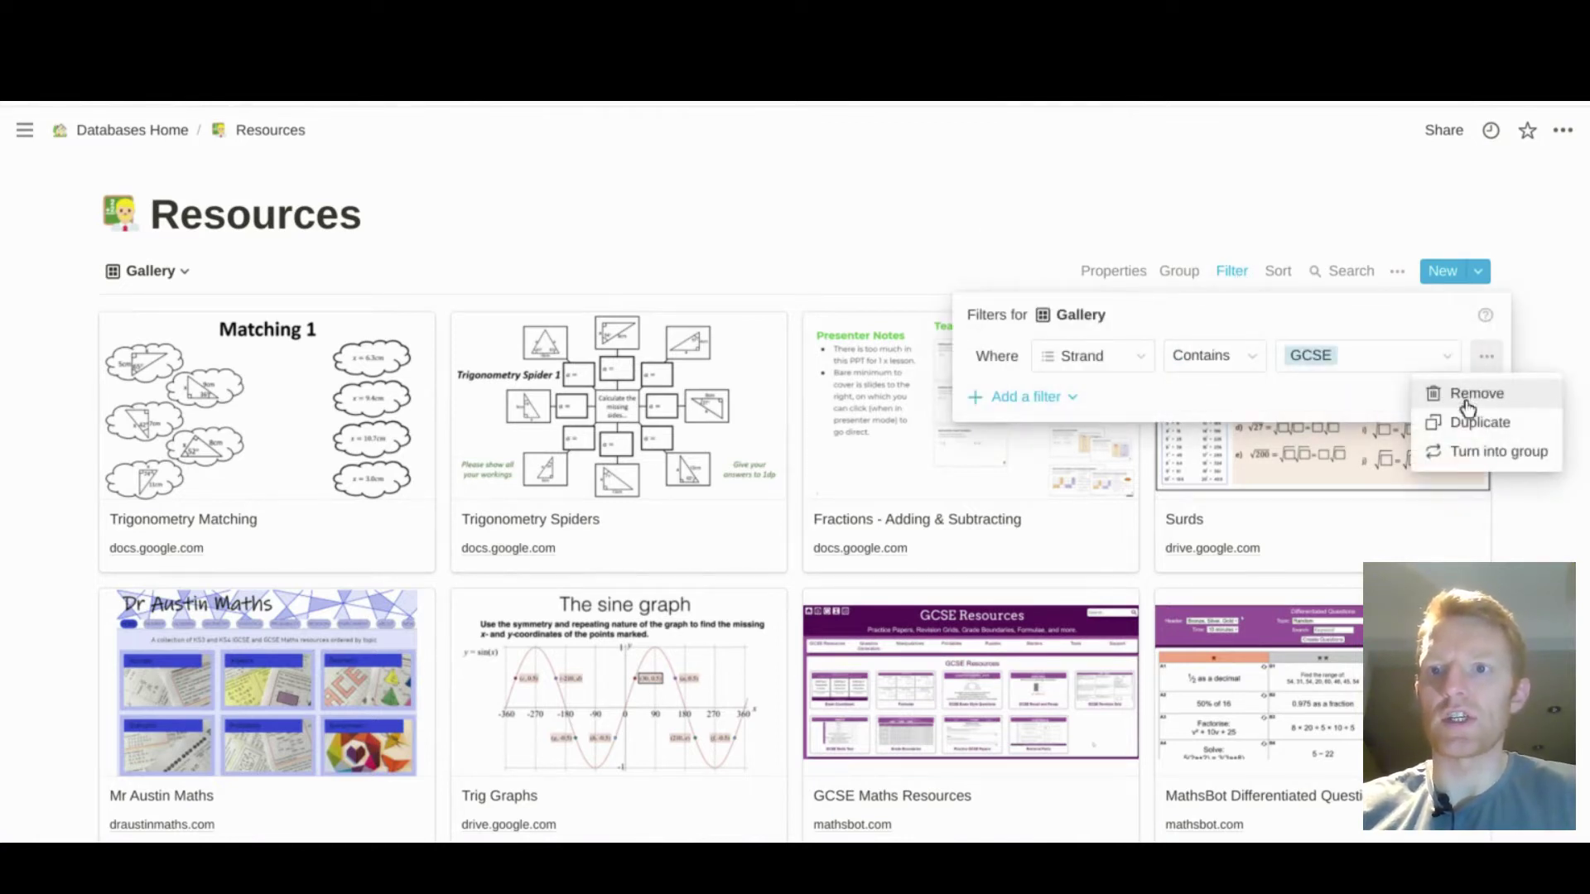
left_click(1467, 395)
left_click(858, 221)
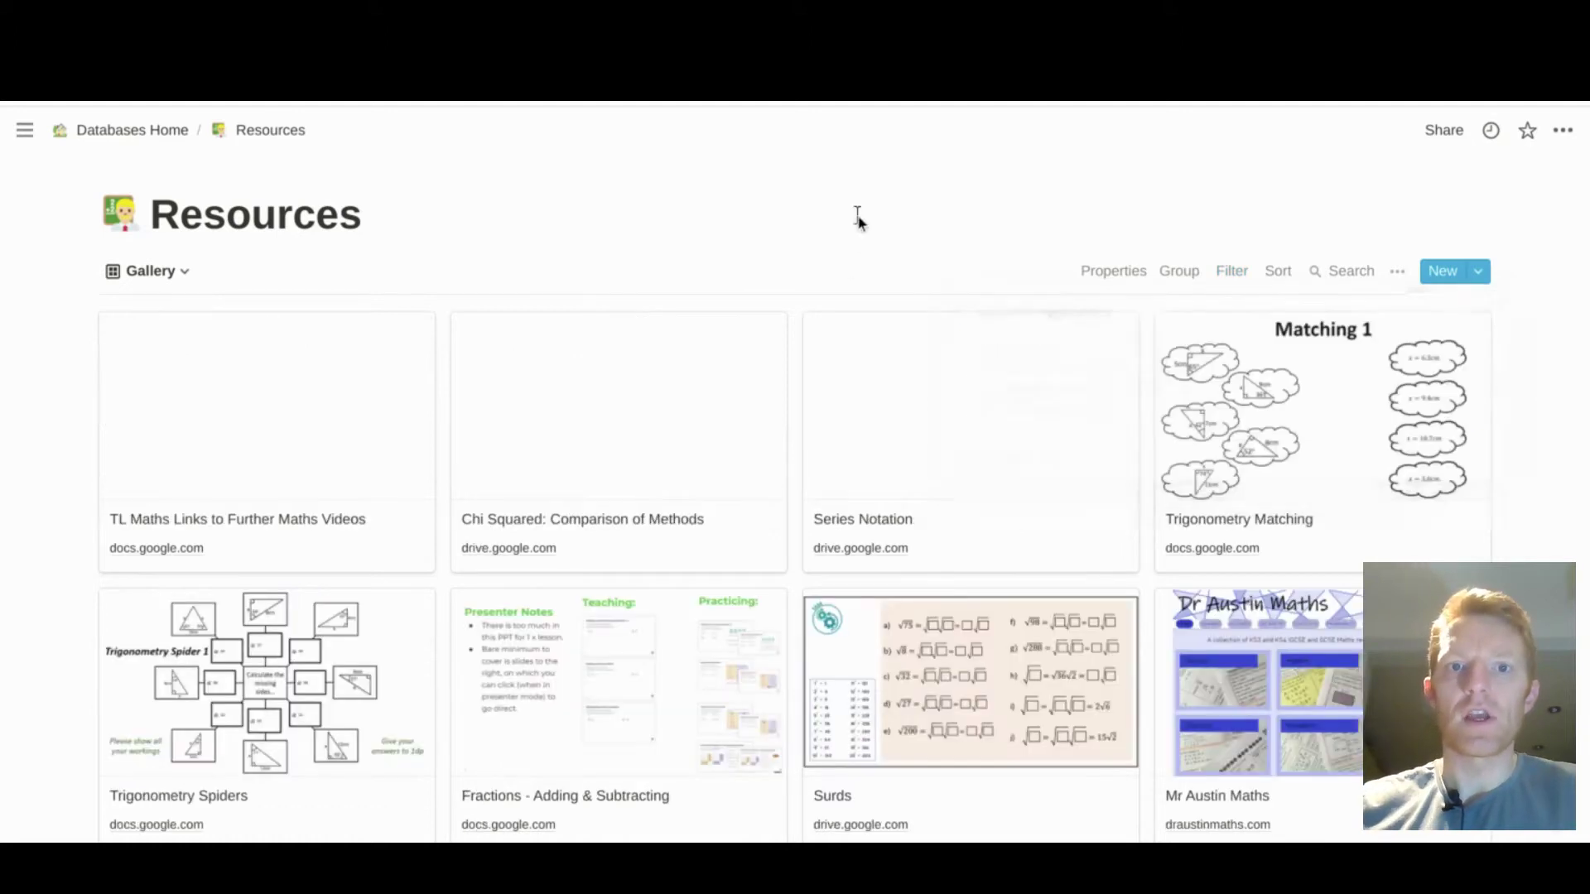
Step: Search the resources for 'quad' and scroll through the matching results
left_click(1345, 271)
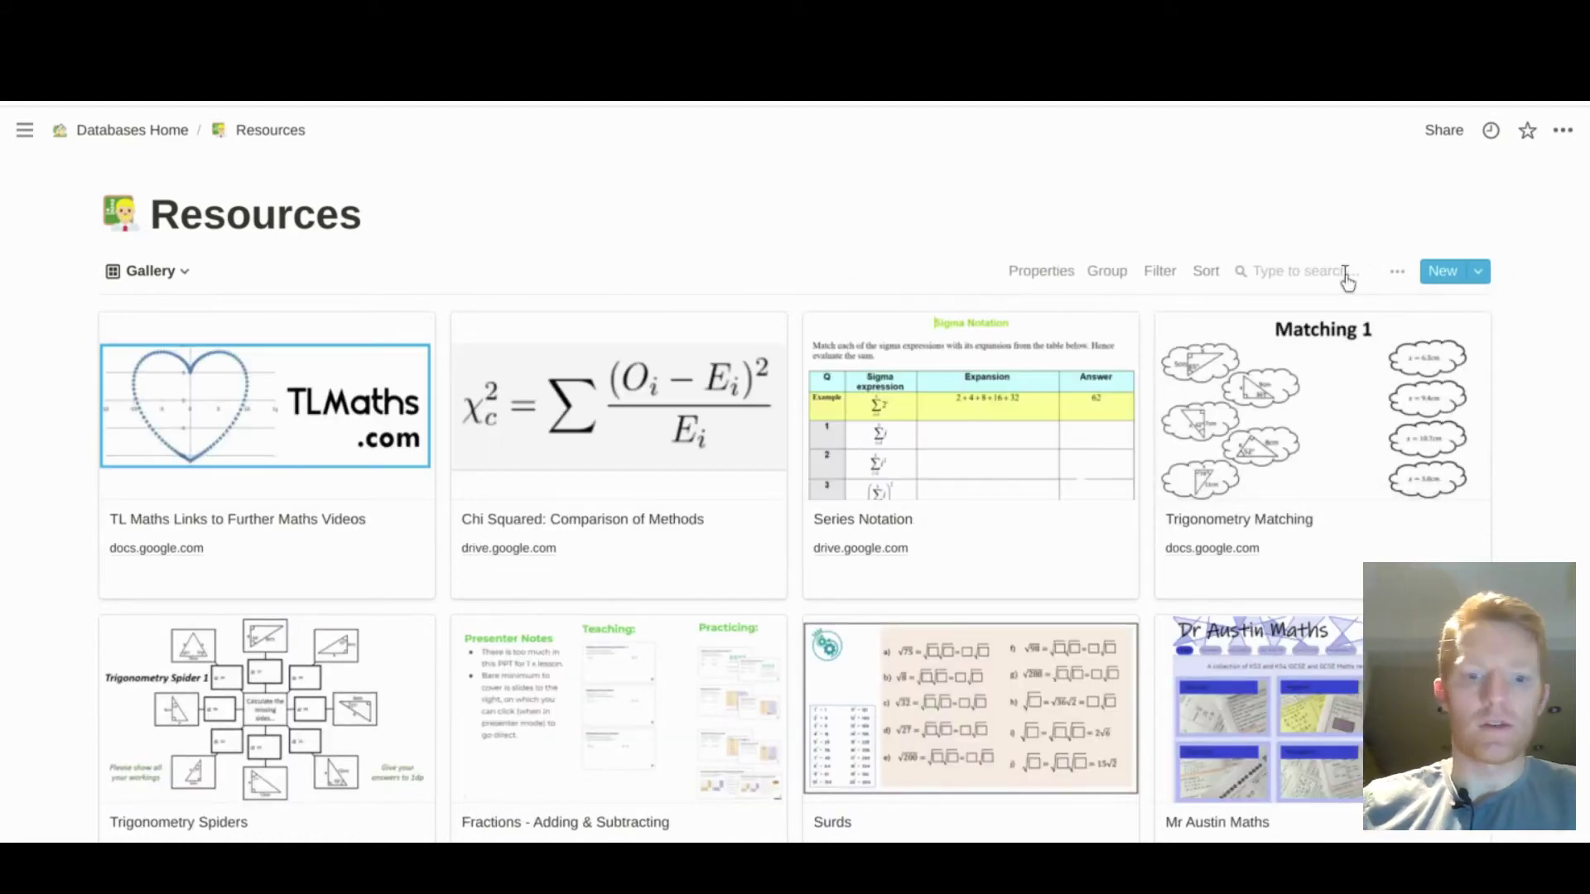
type("quad")
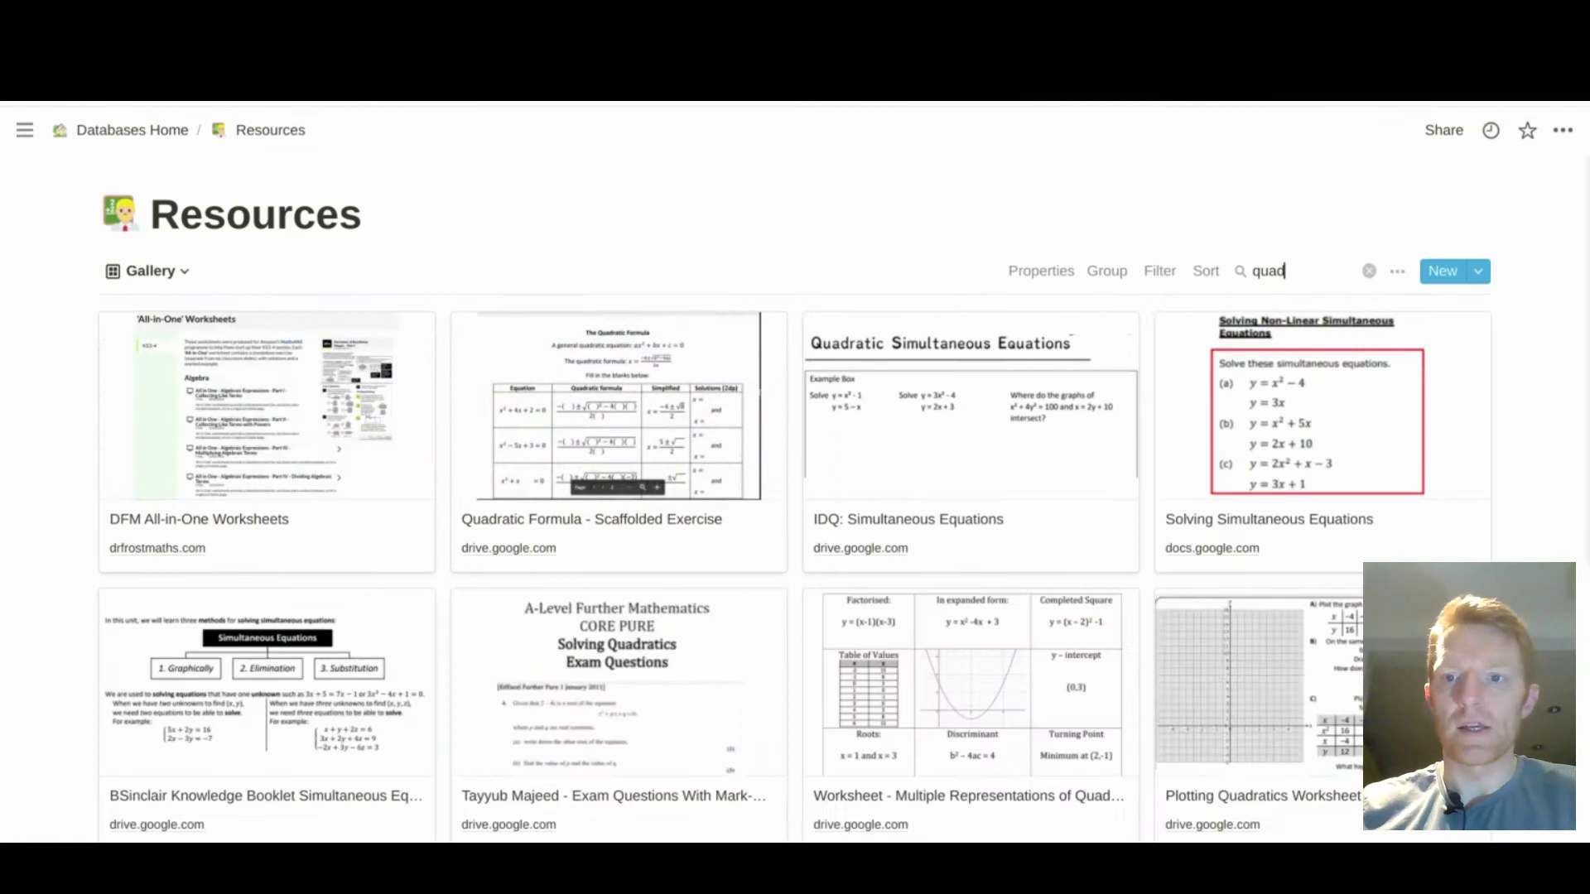
scroll(1093, 668, "down", 4)
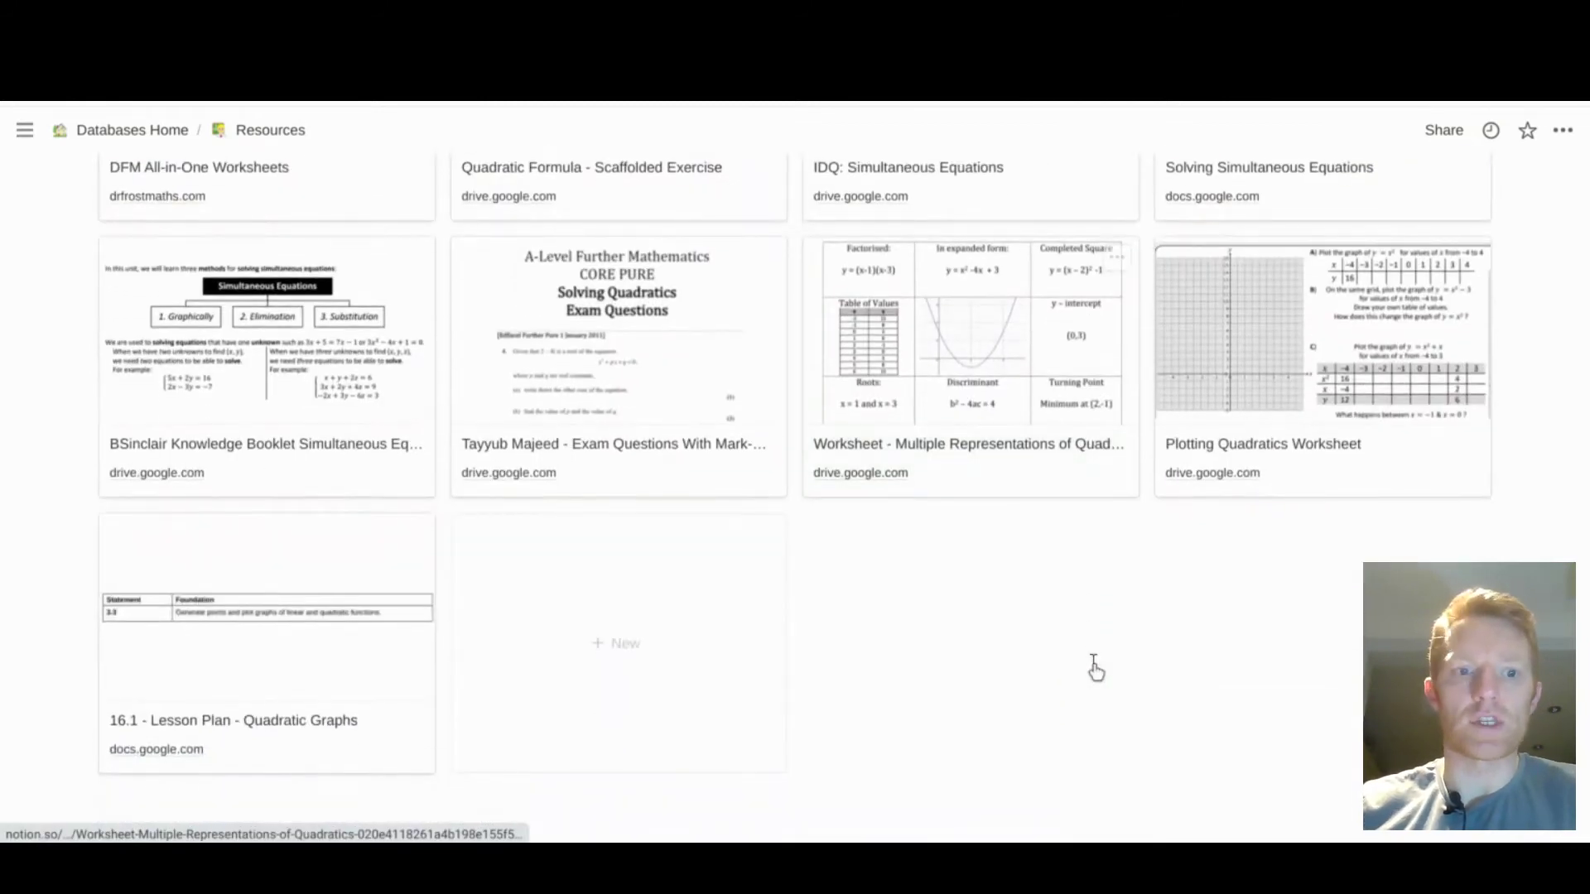
scroll(1093, 668, "down", 1)
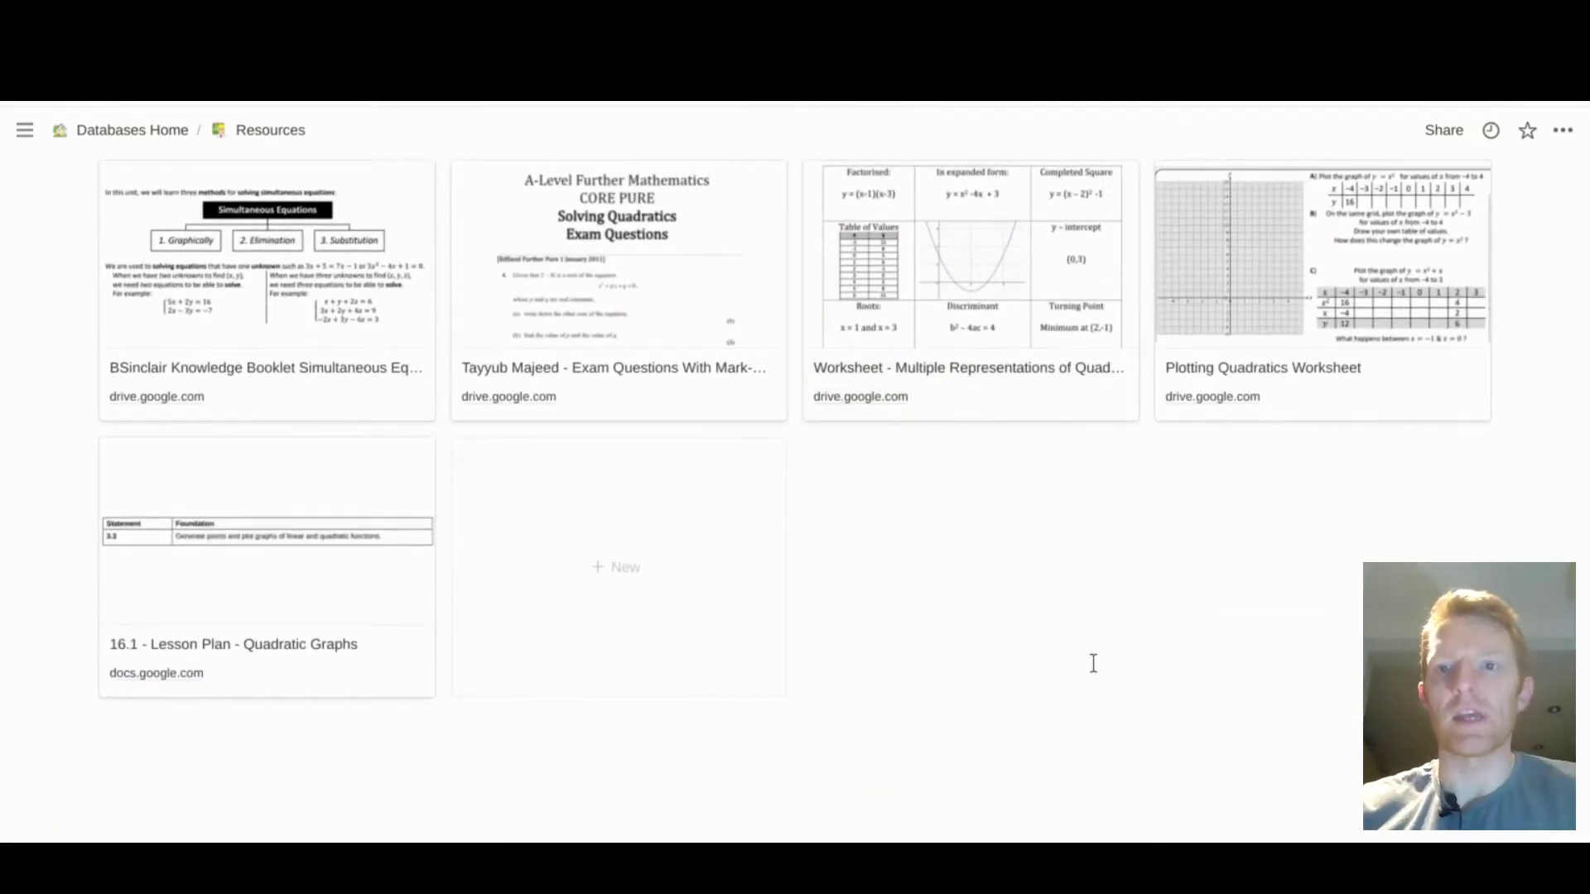
scroll(1093, 663, "up", 5)
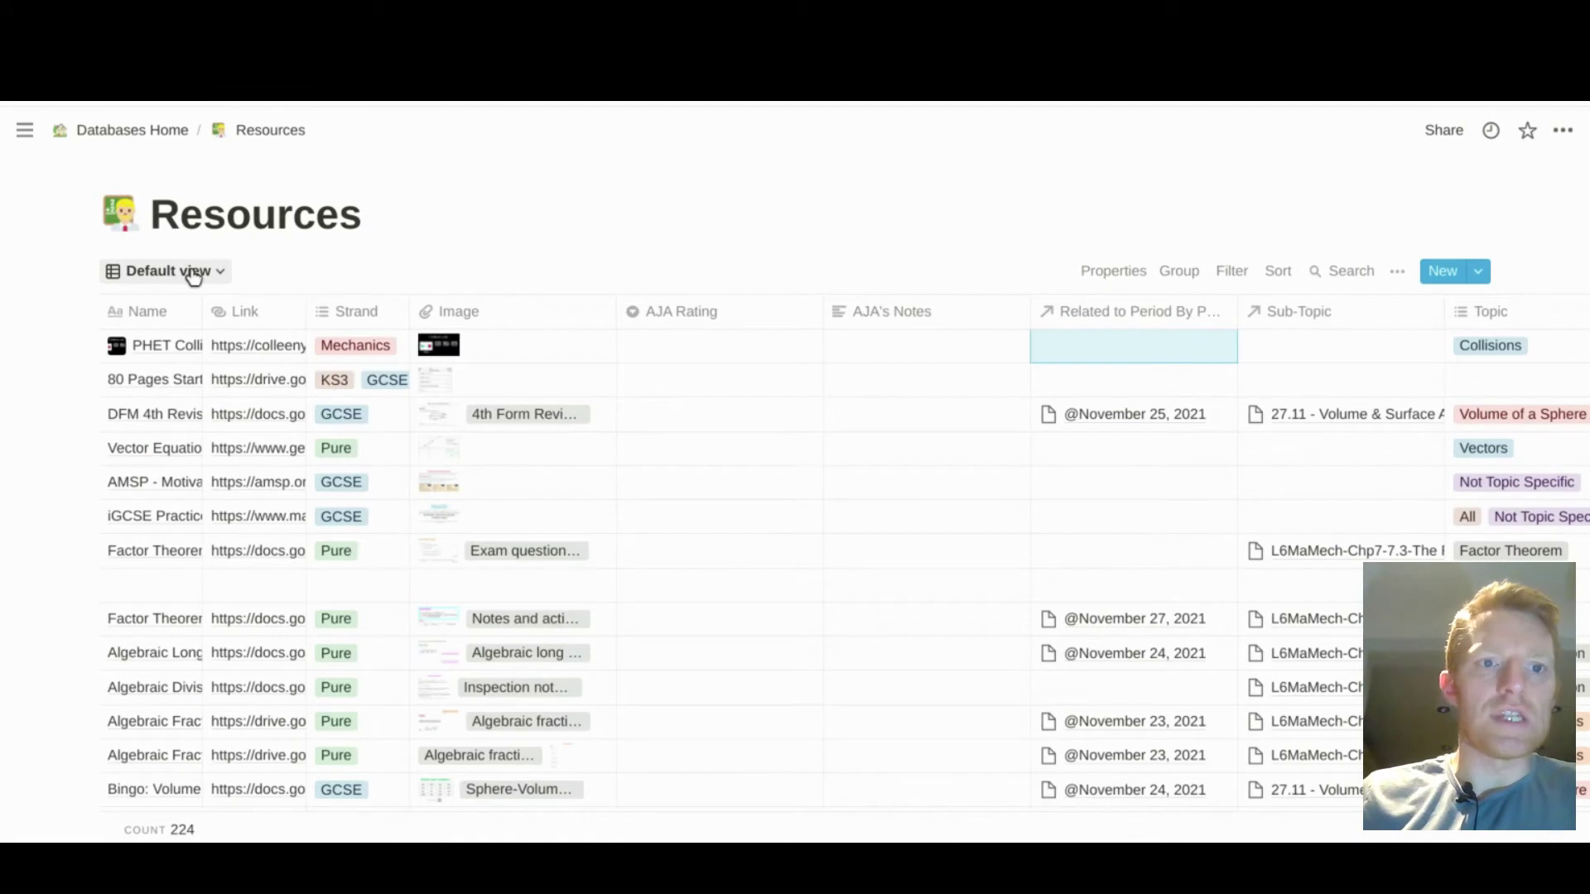
Step: Widen the Name column, open the blank row as a page, and title it 'New Resource'
left_click_drag(200, 311, 441, 313)
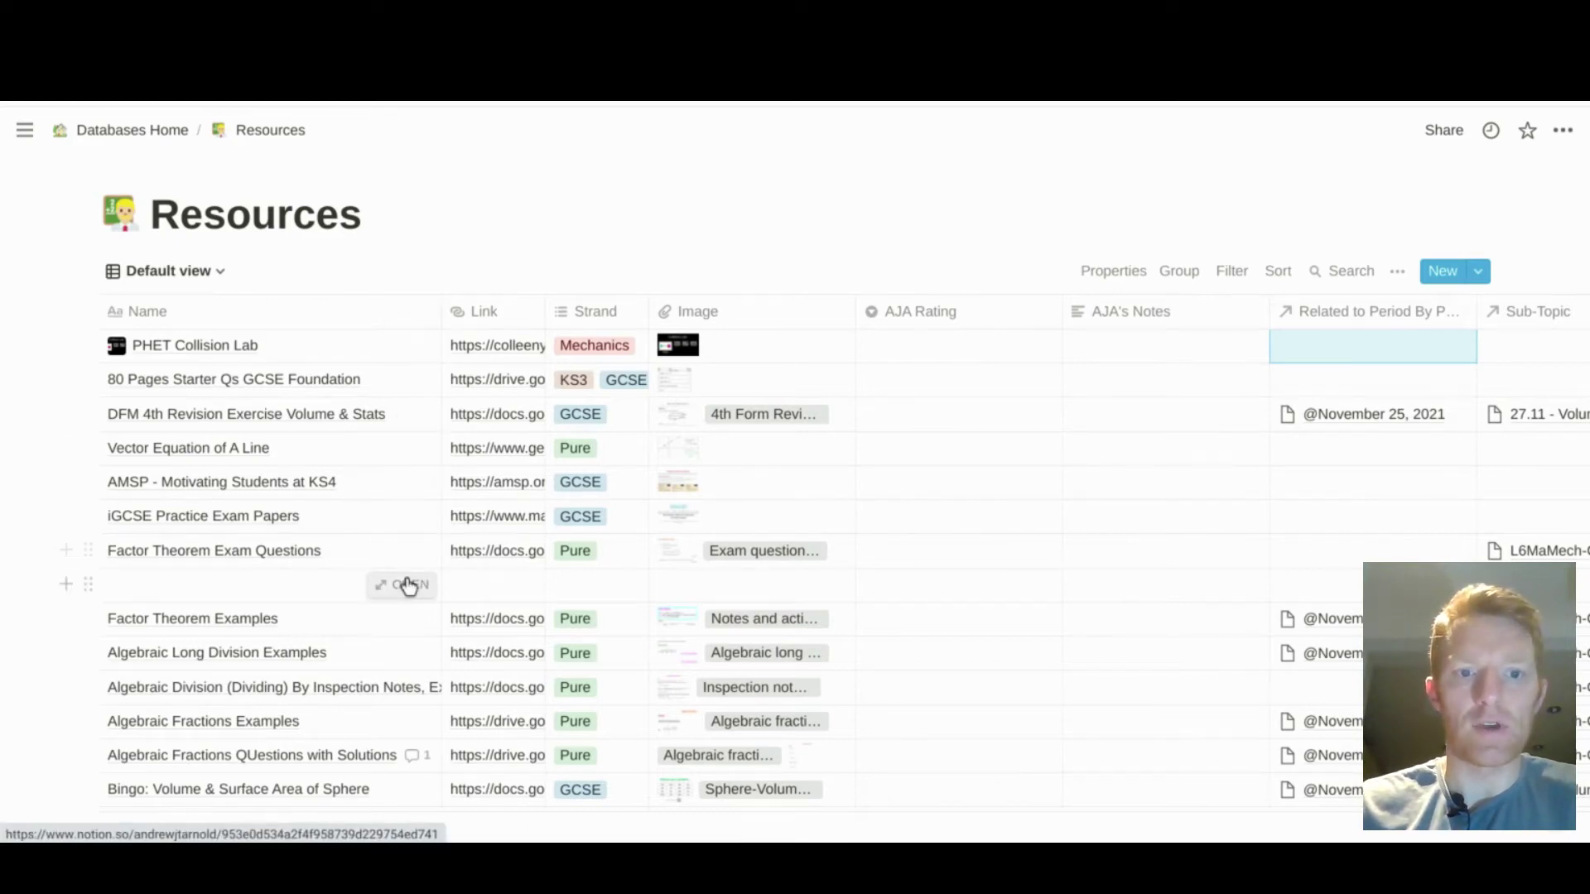
left_click(408, 585)
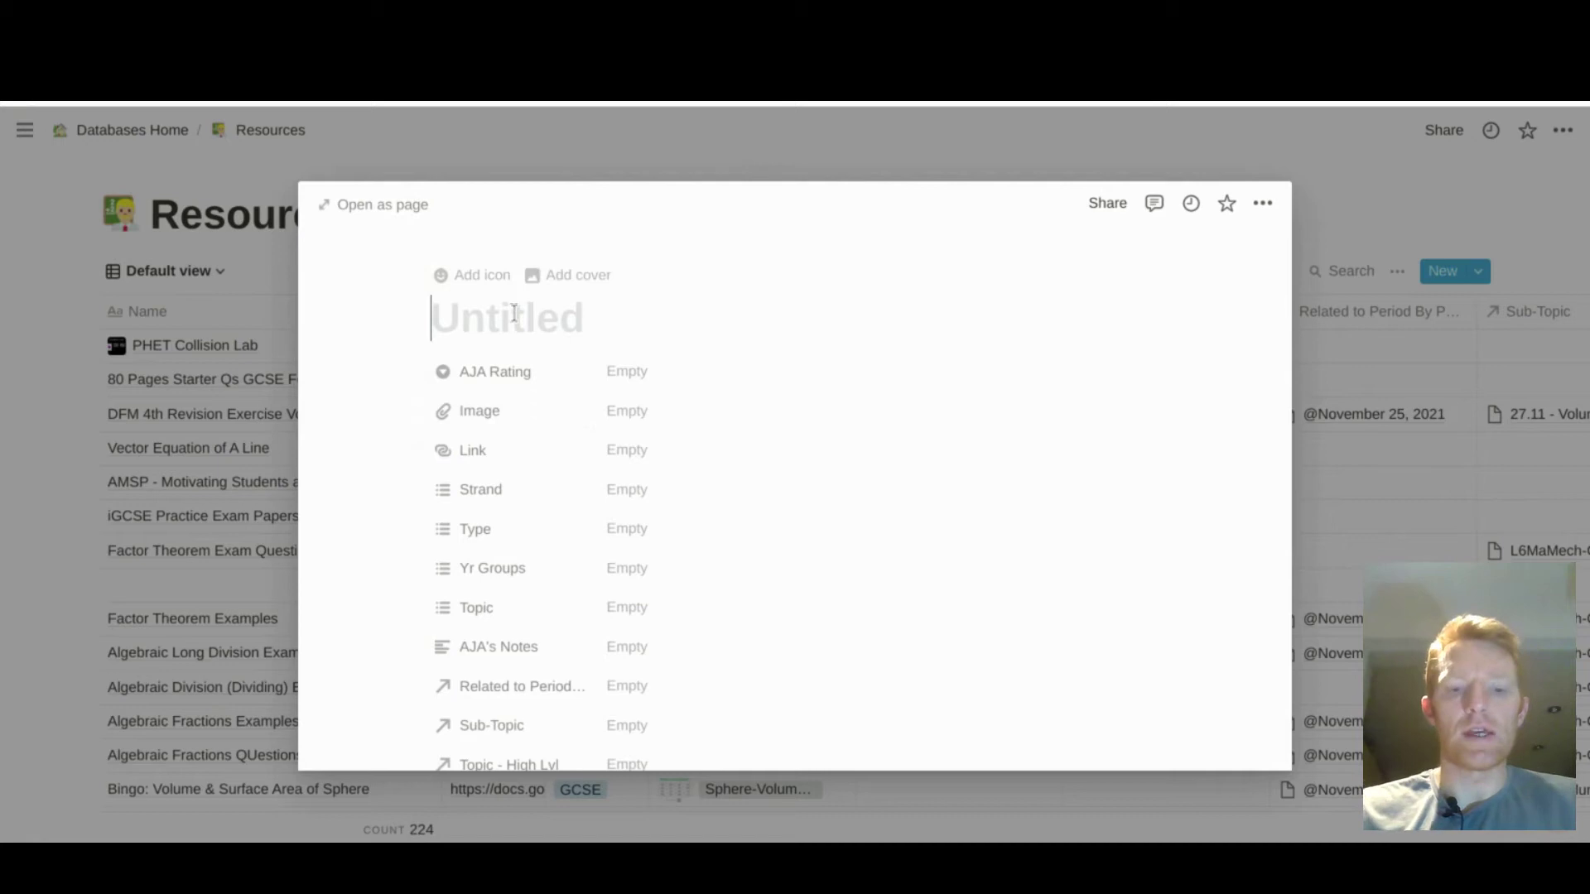
type("New Re")
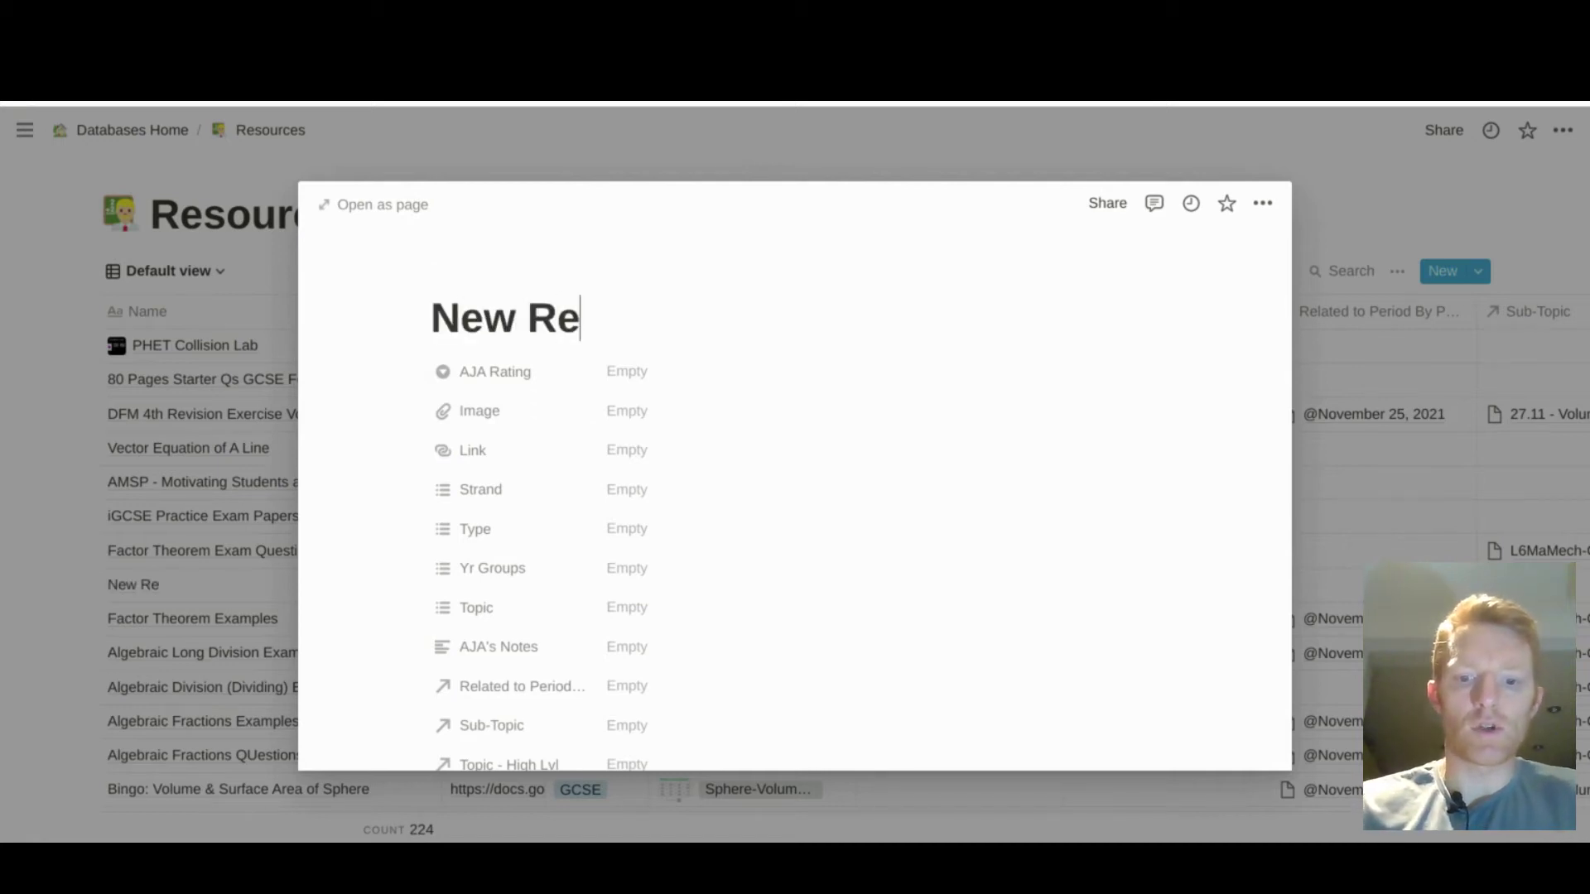
type("source")
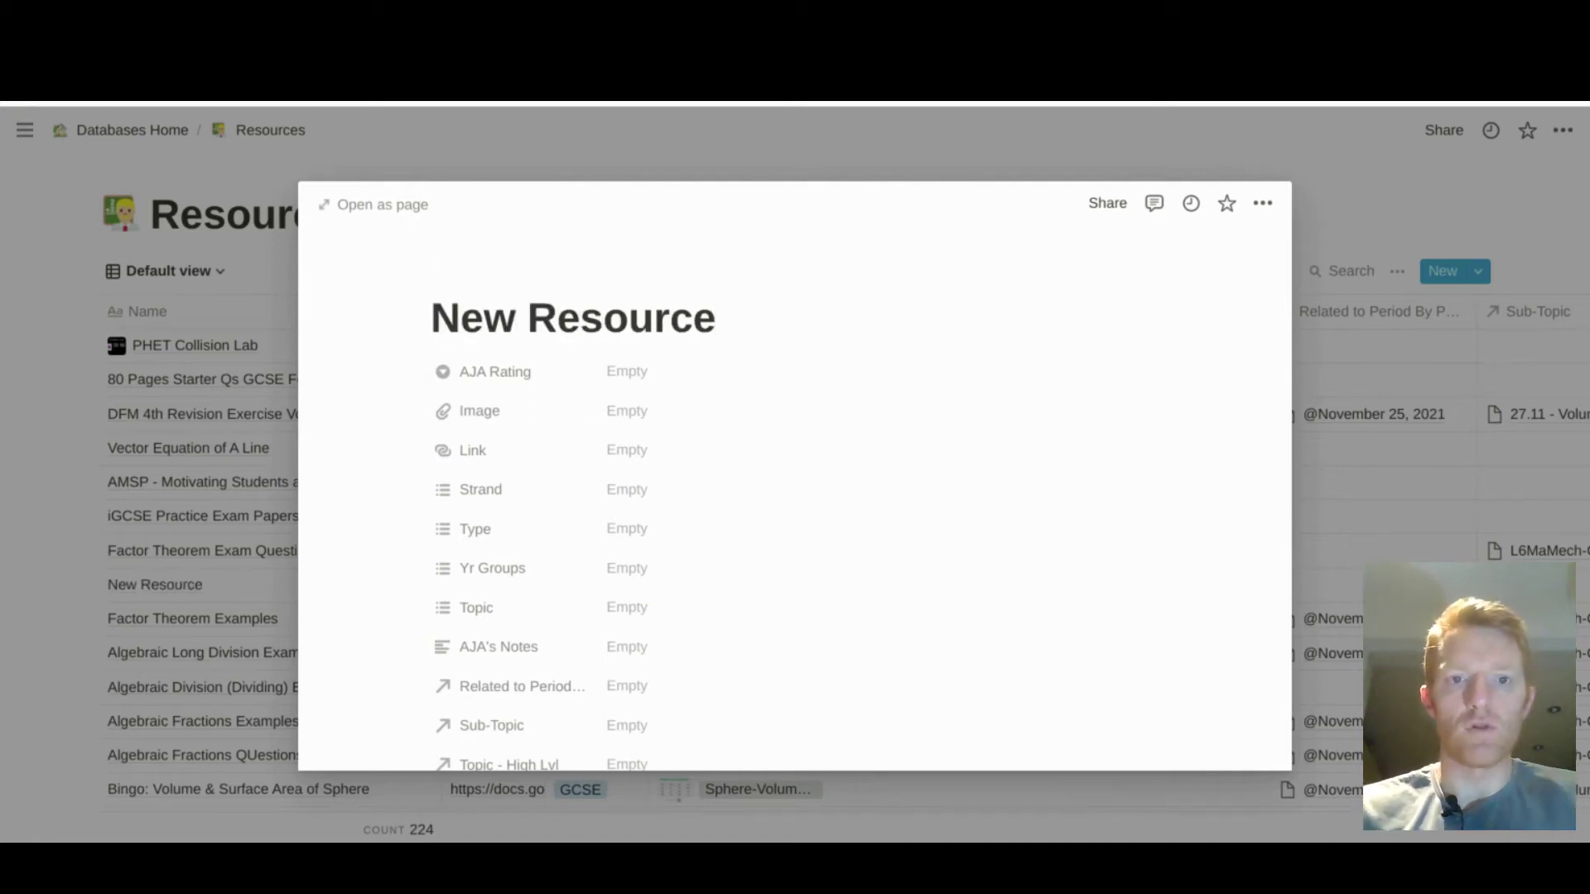
Step: Leave AJA Rating, Image and Link empty and bring up the Strand options
left_click(626, 375)
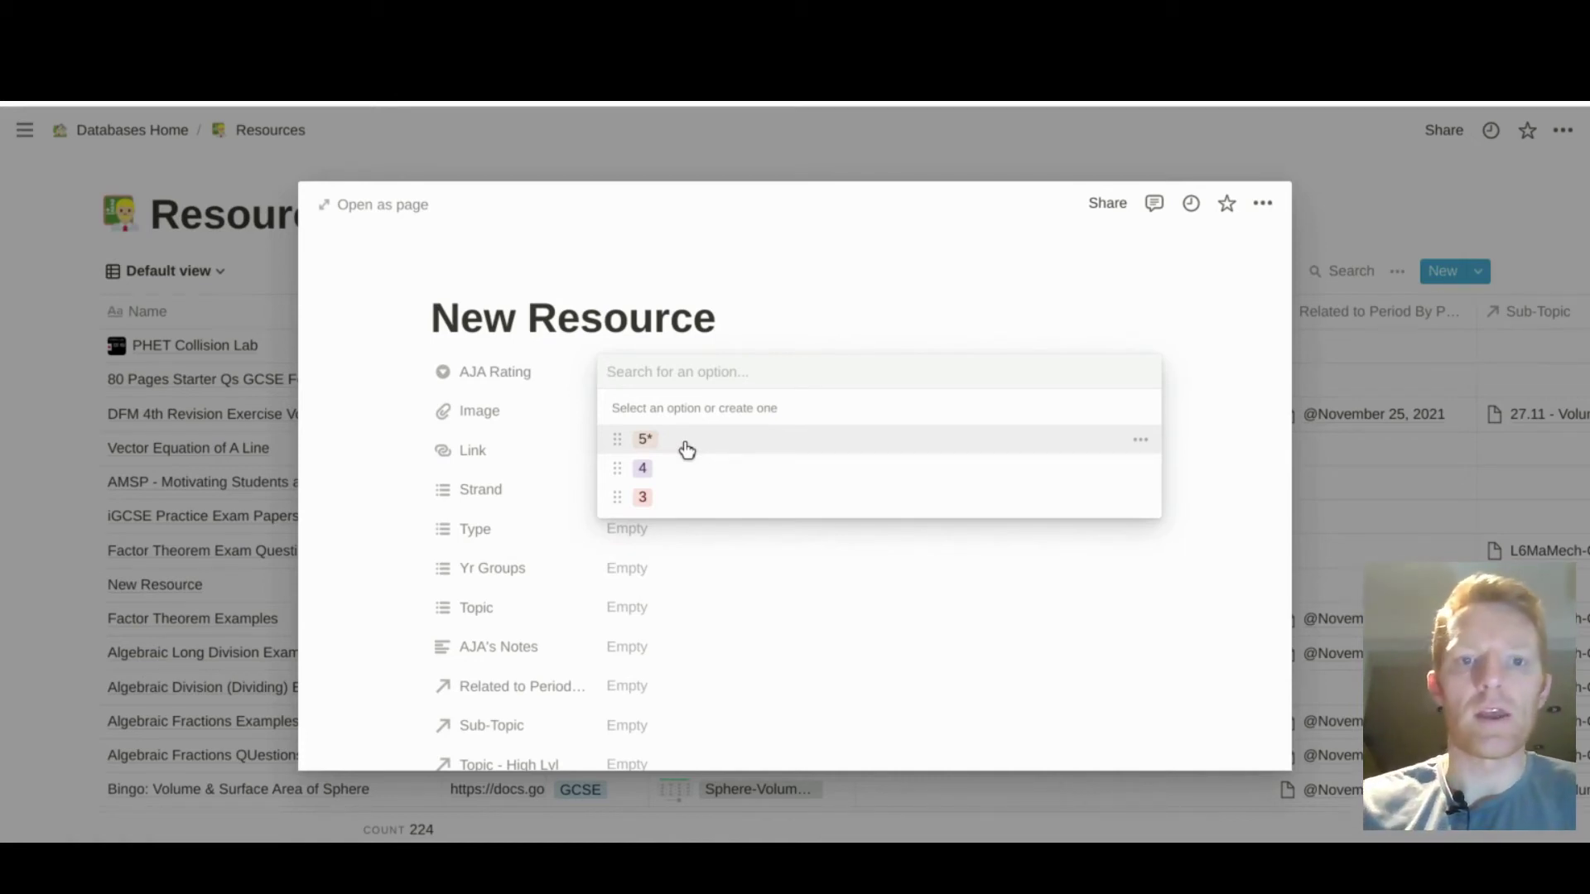
left_click(381, 420)
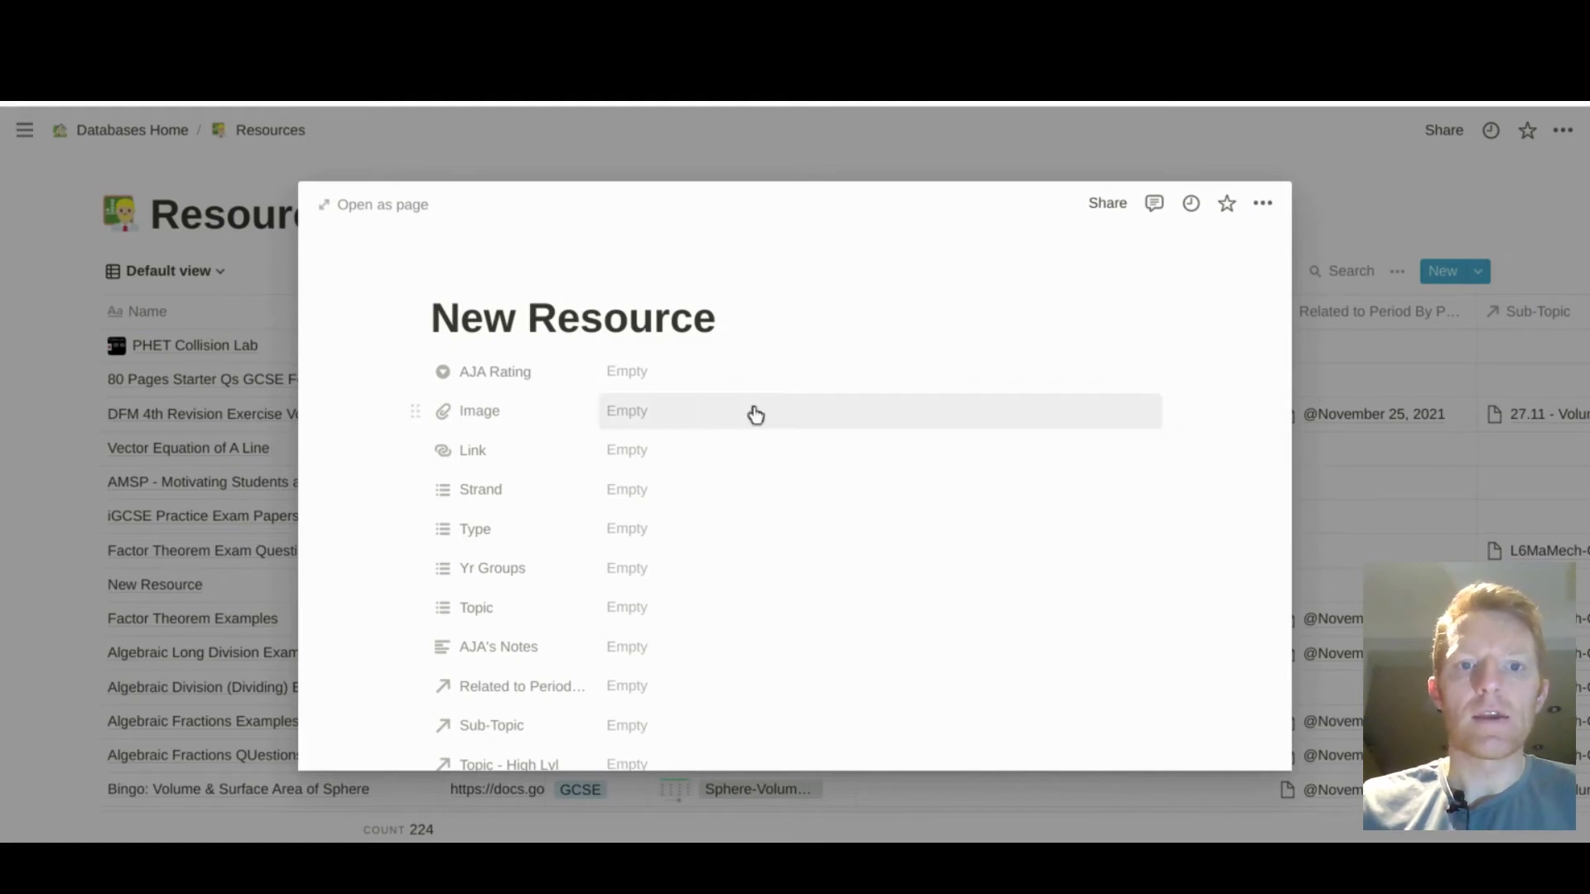
left_click(756, 414)
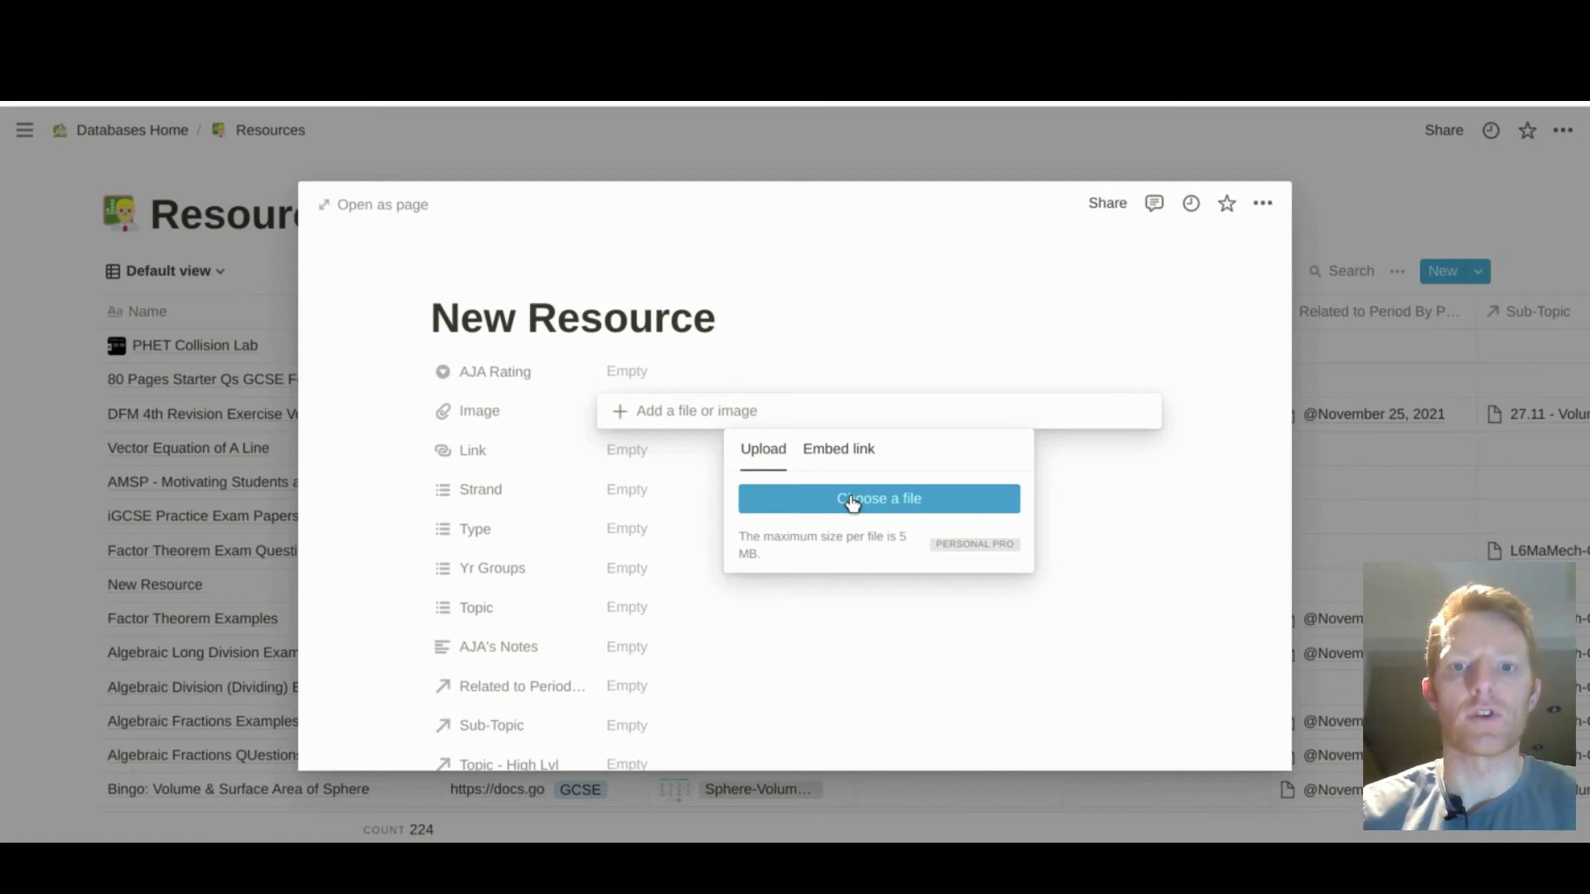
left_click(672, 459)
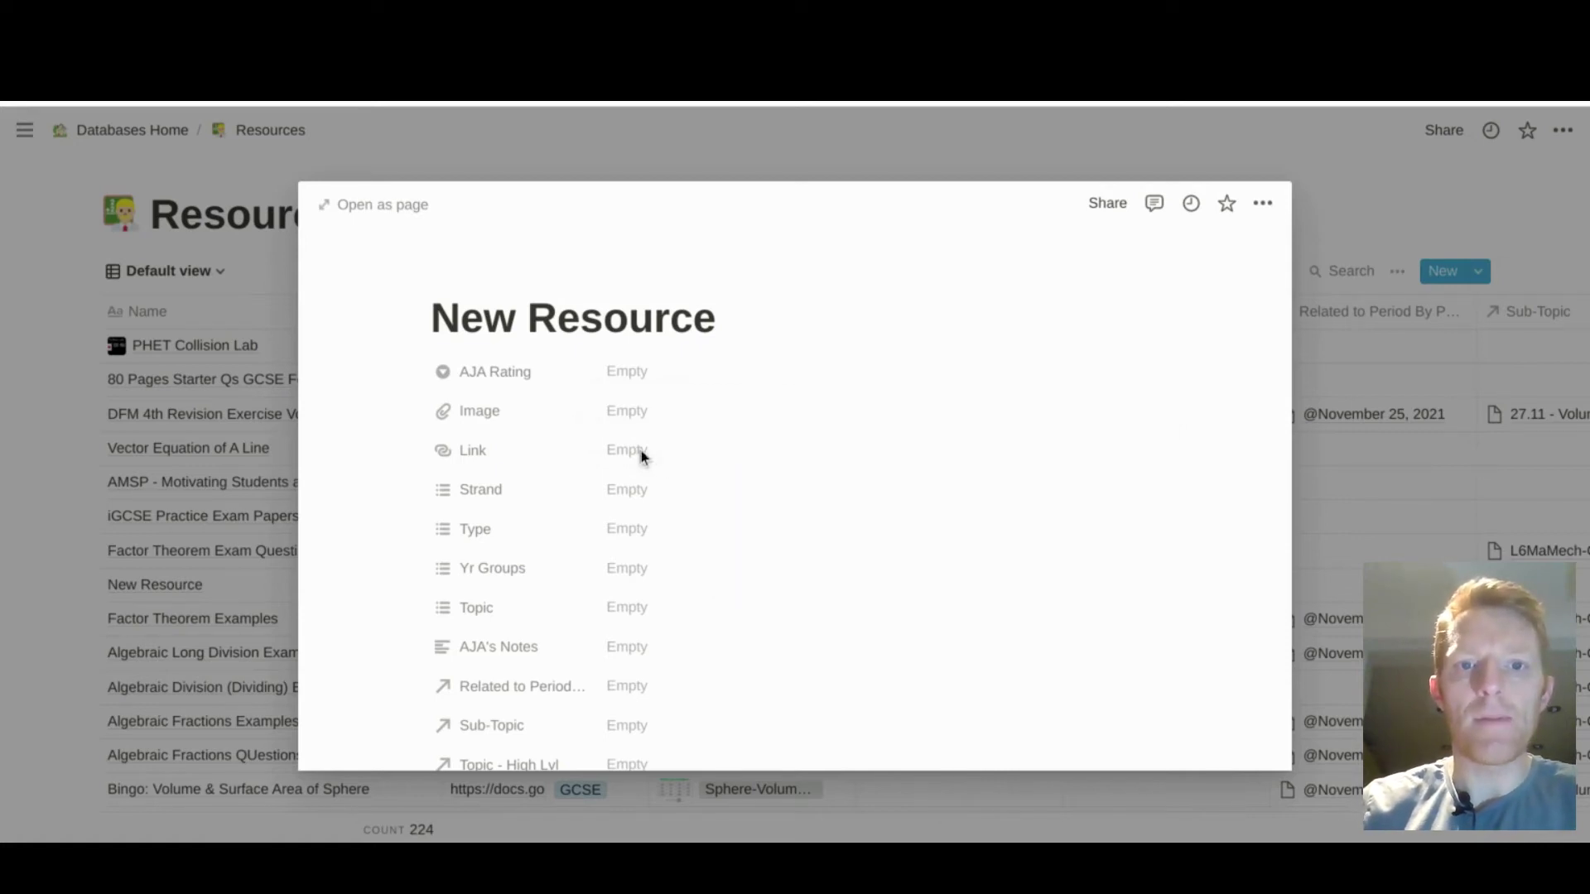
left_click(641, 452)
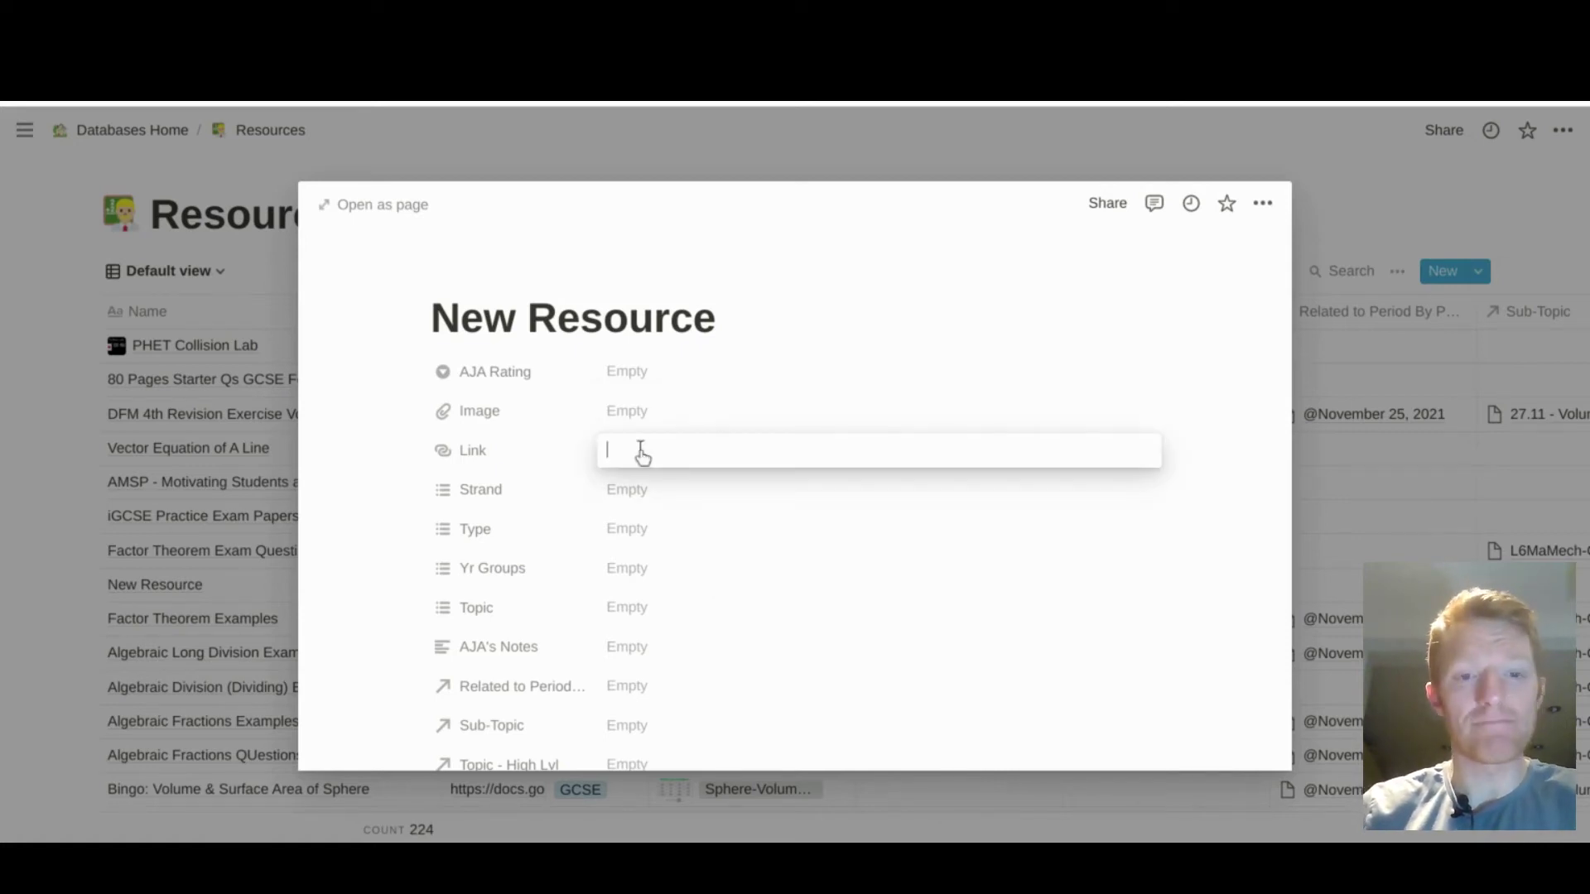
left_click(341, 486)
left_click(748, 489)
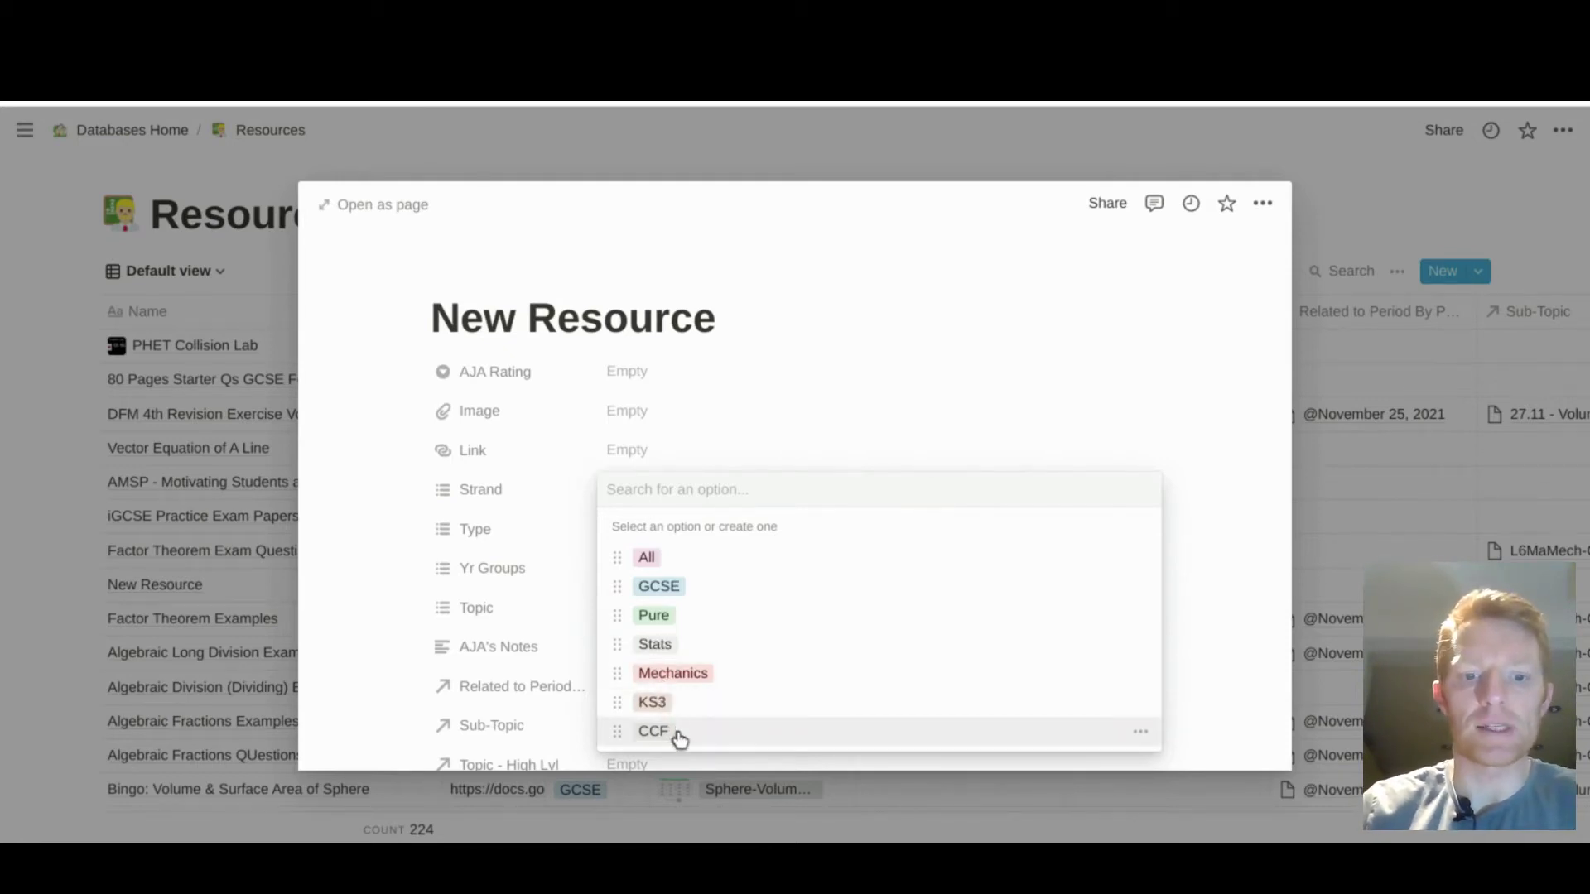
Step: Browse the Strand, Type and Yr Groups options without choosing any value
left_click(375, 519)
left_click(642, 534)
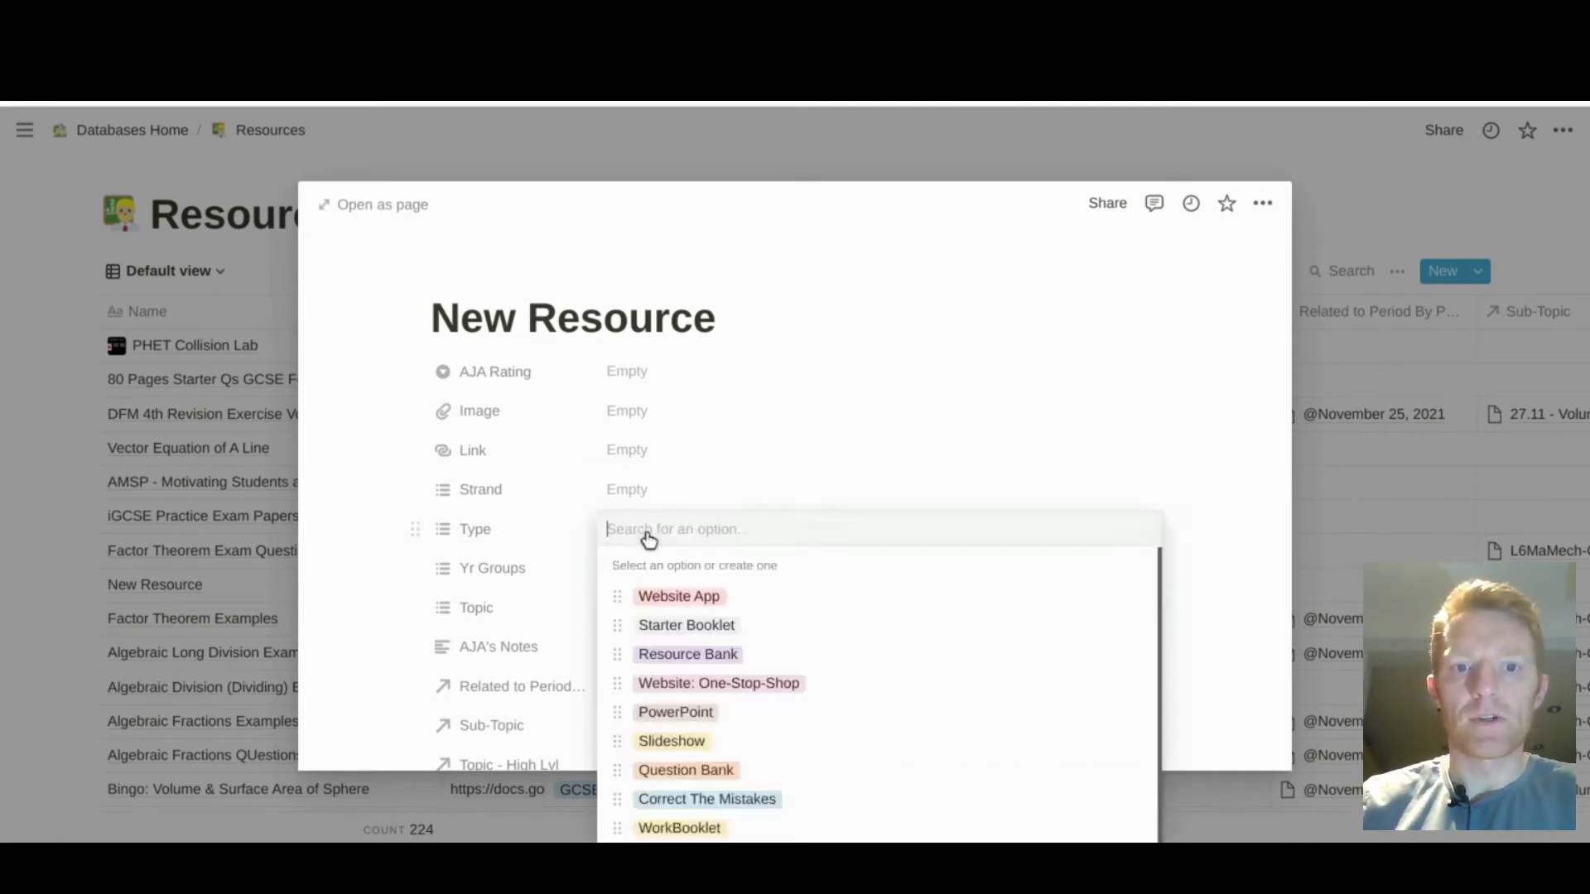
scroll(729, 607, "down", 3)
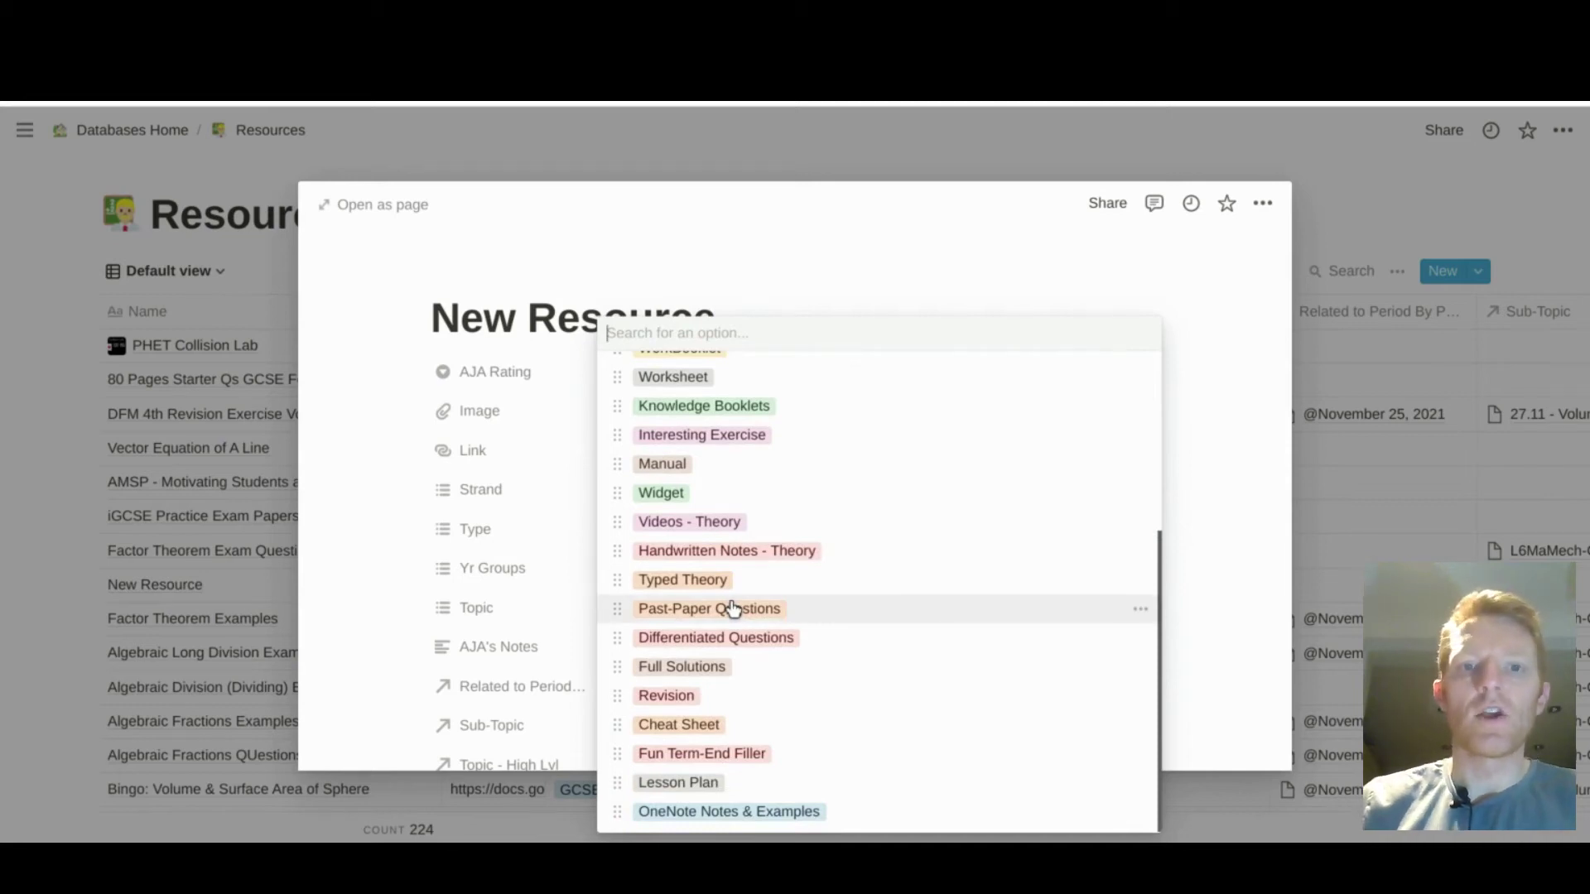
scroll(733, 609, "up", 3)
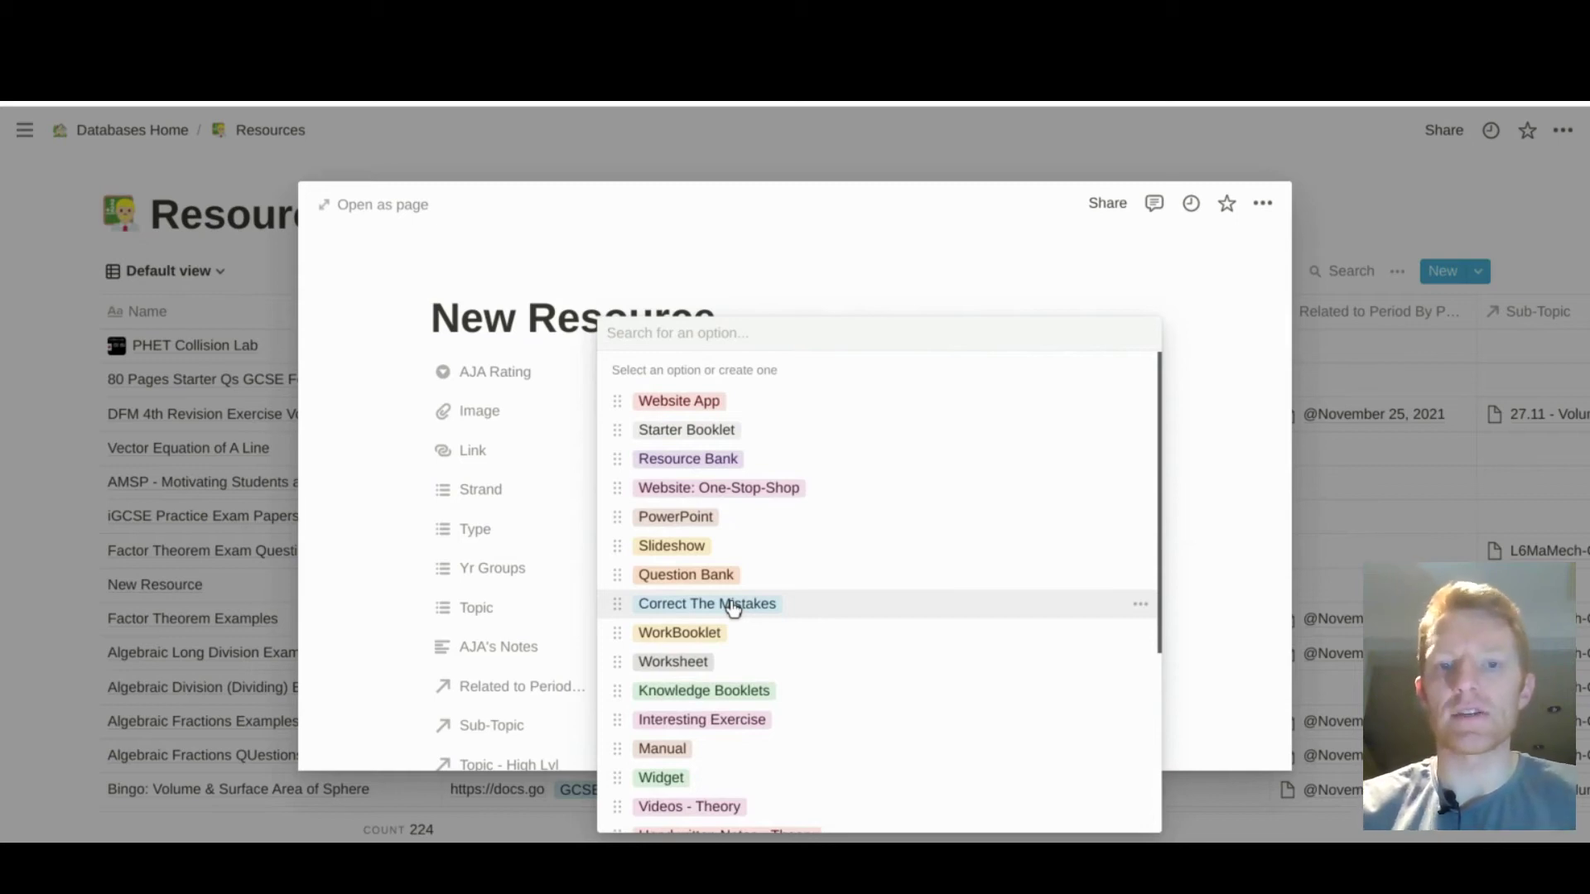
scroll(733, 607, "down", 3)
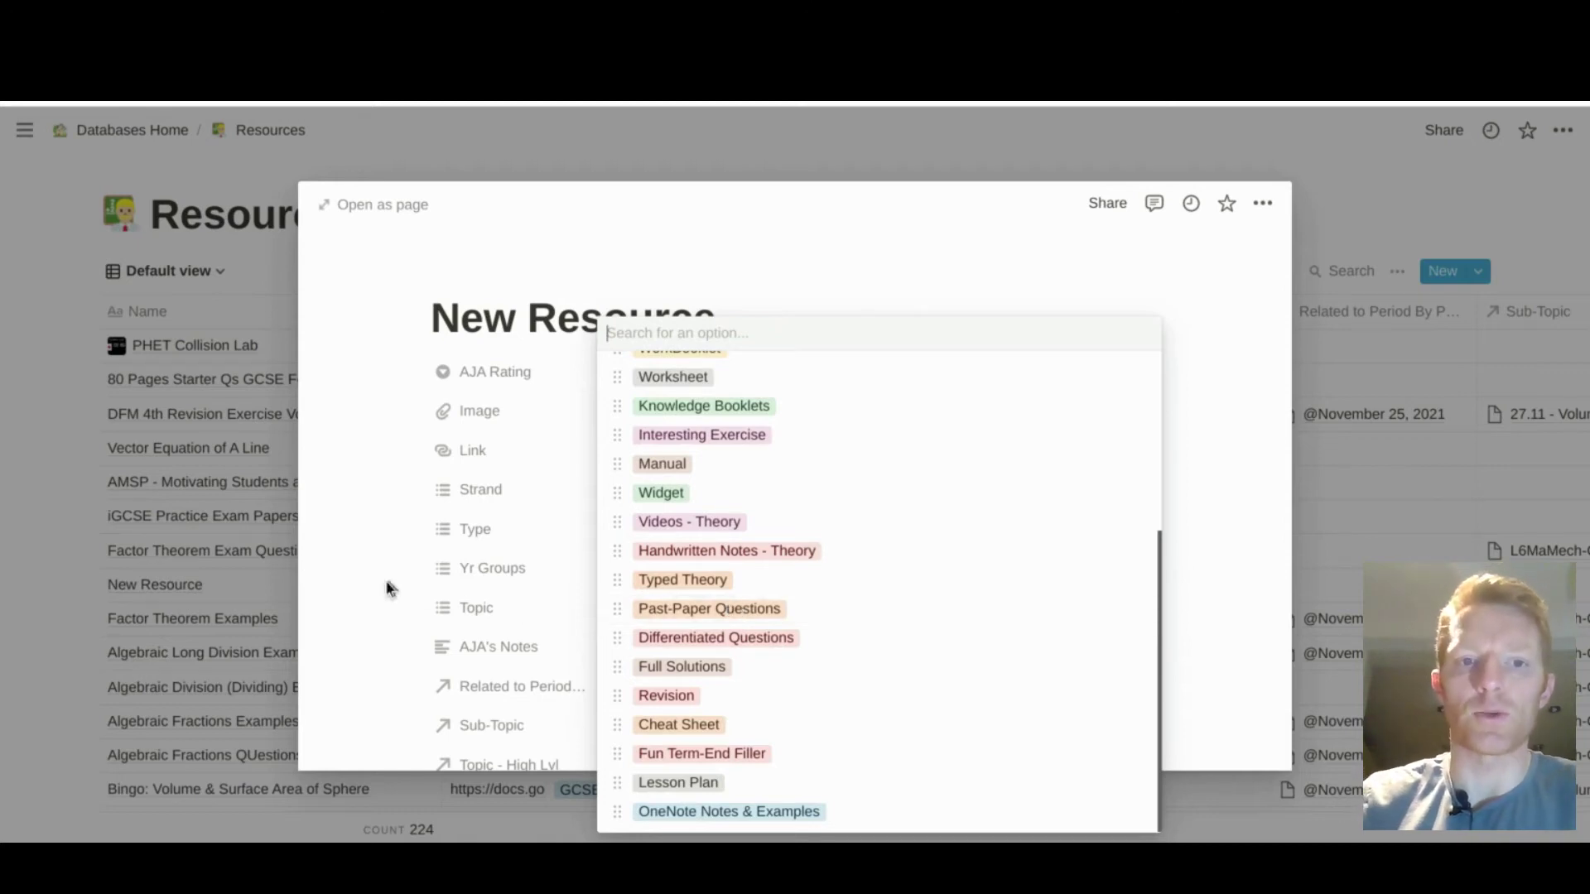
left_click(387, 586)
left_click(721, 580)
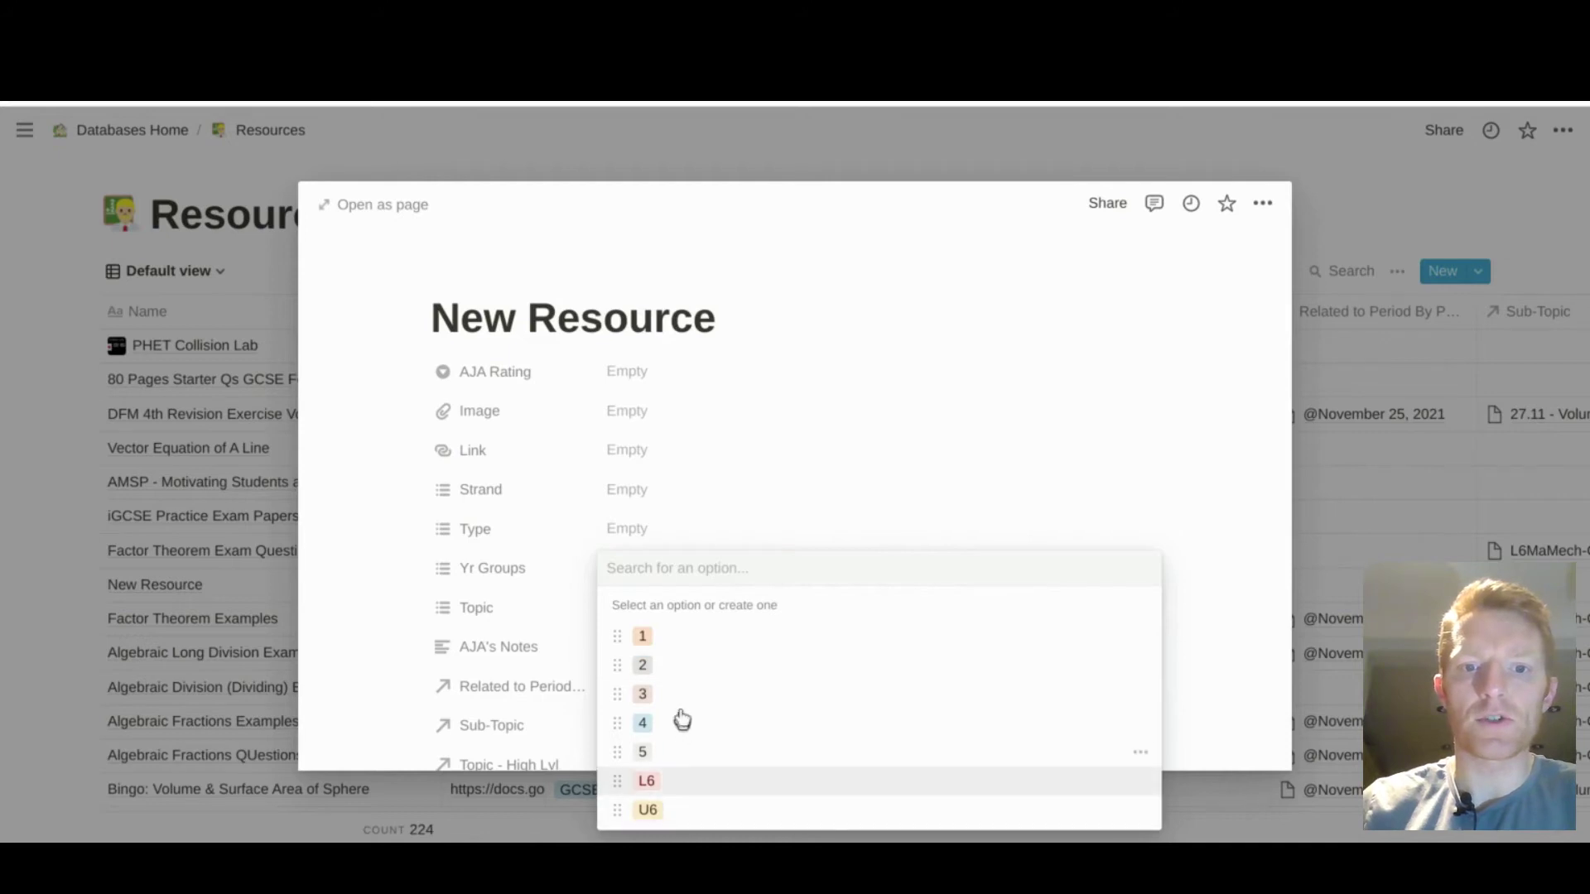
left_click(355, 543)
Step: Set the entry's Topic to Histograms
left_click(674, 622)
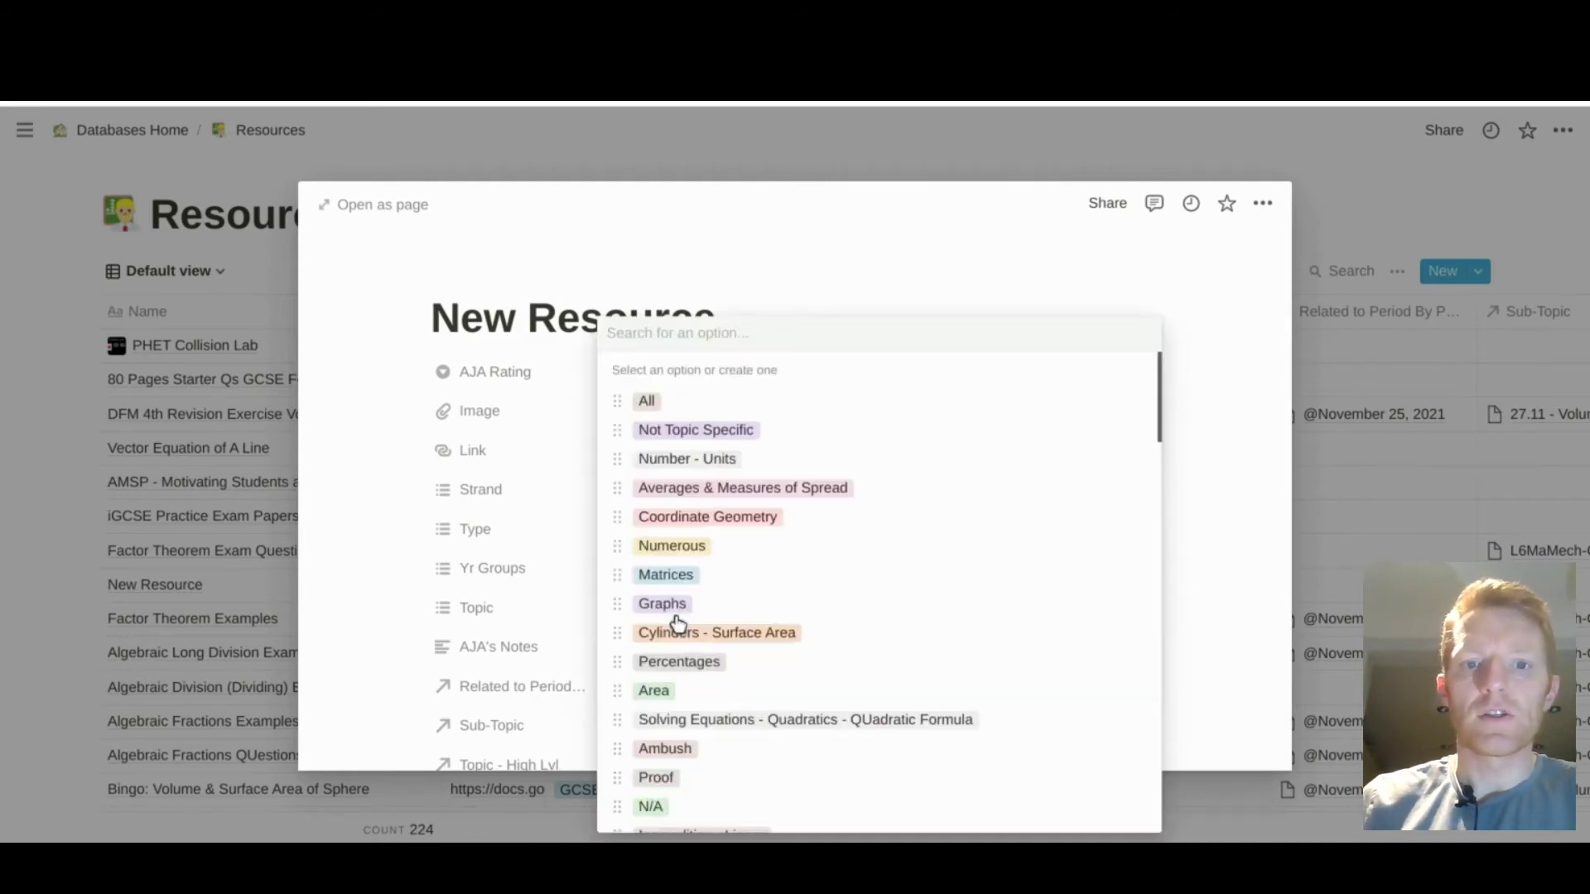
scroll(677, 623, "down", 1)
scroll(678, 623, "down", 20)
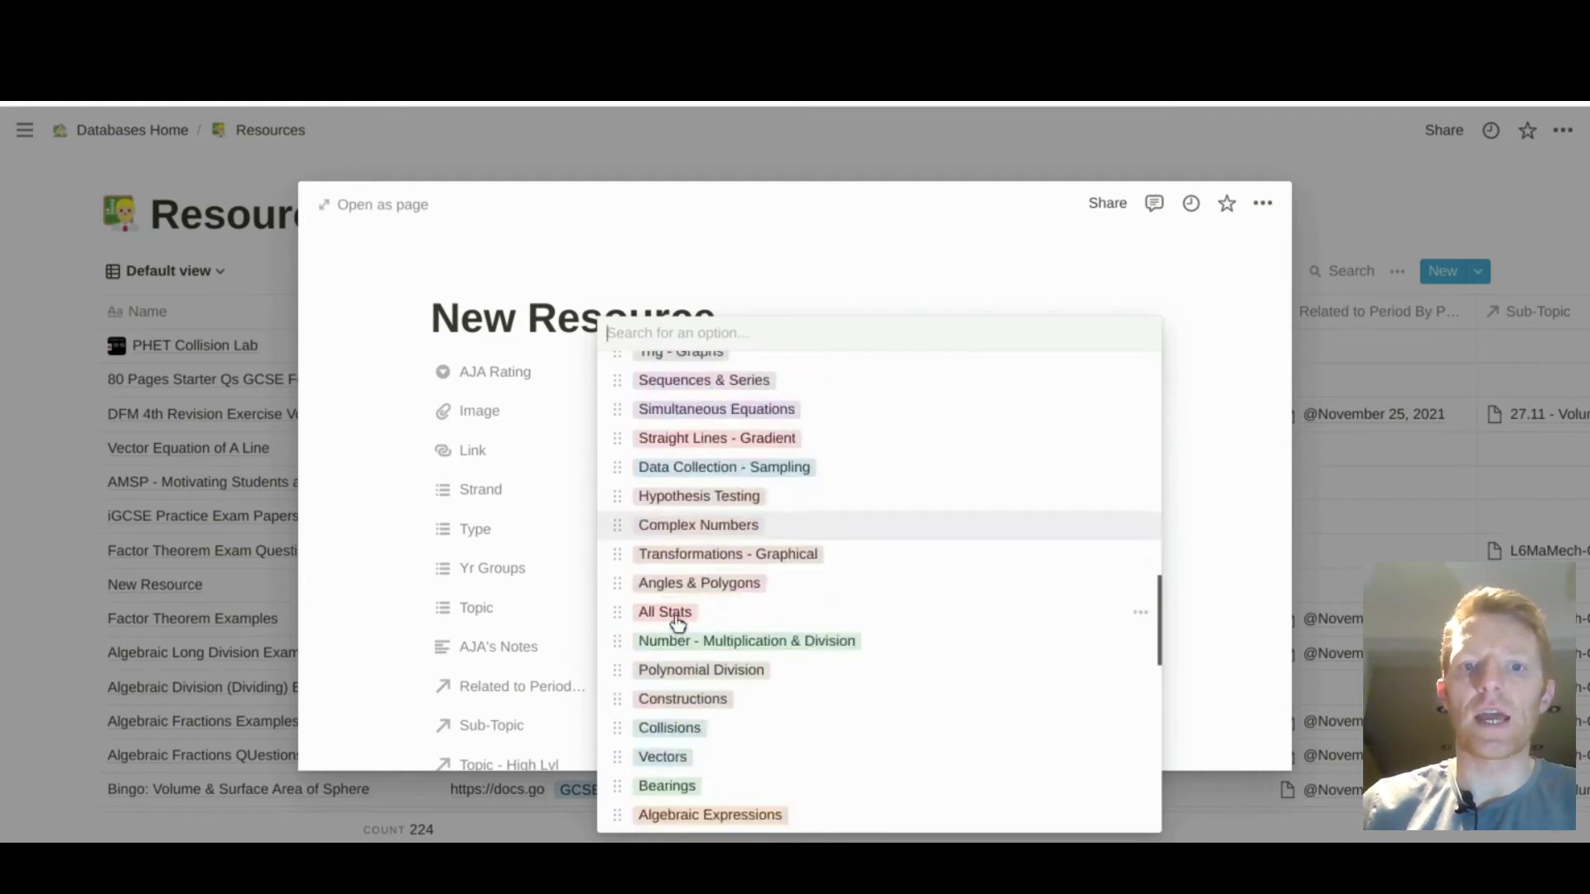
scroll(677, 623, "down", 4)
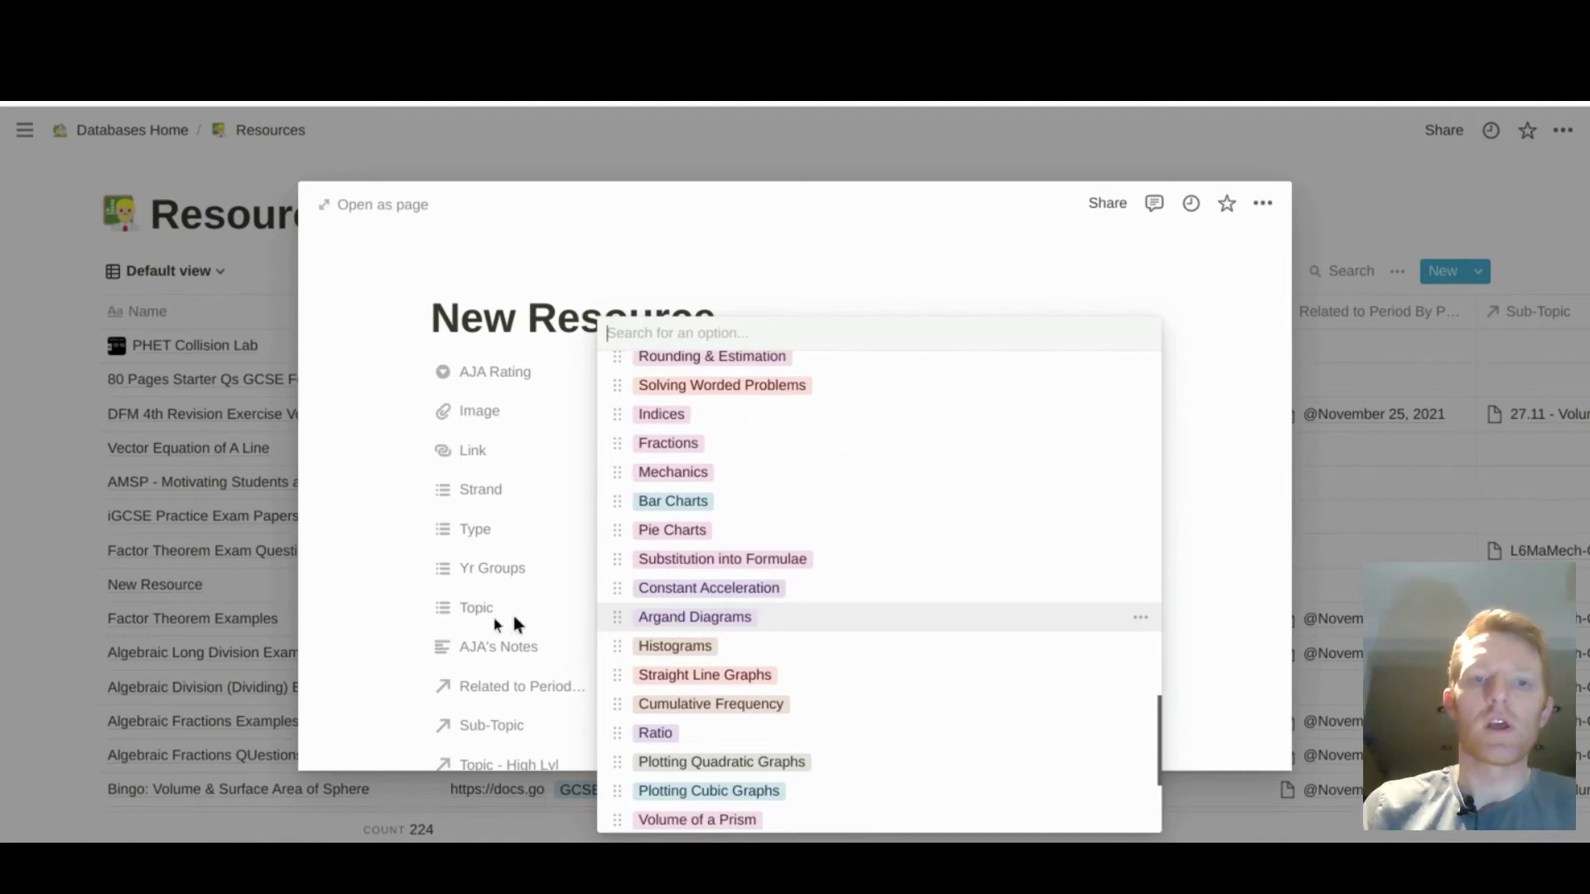
left_click(725, 647)
left_click(439, 447)
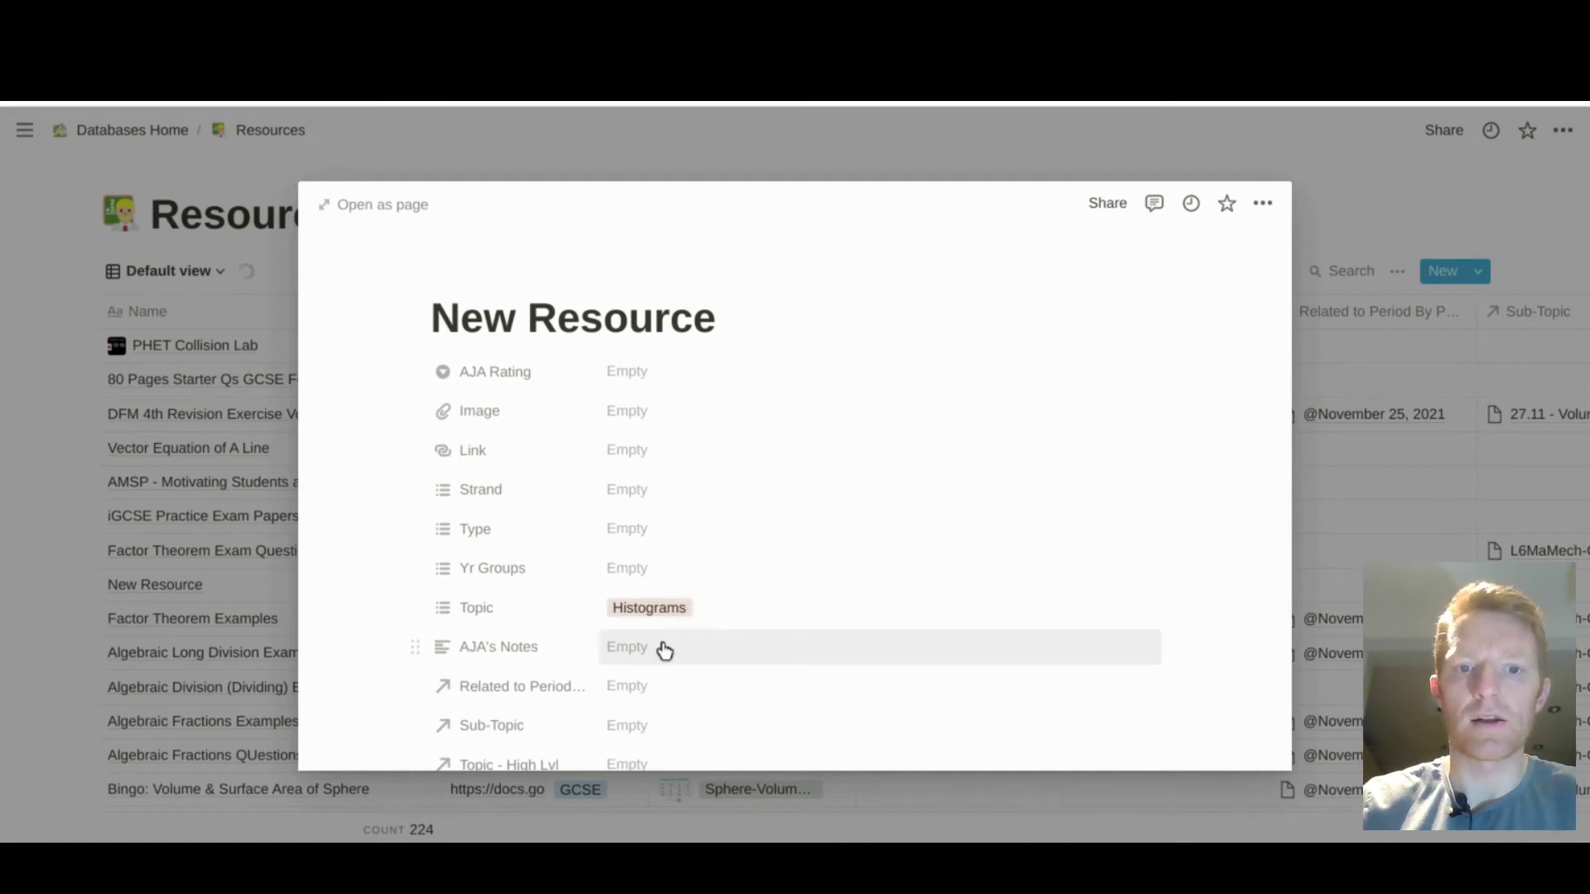
Step: Write 'Mainly suitable for lower ability groups' in AJA's Notes
scroll(665, 650, "down", 2)
left_click(664, 545)
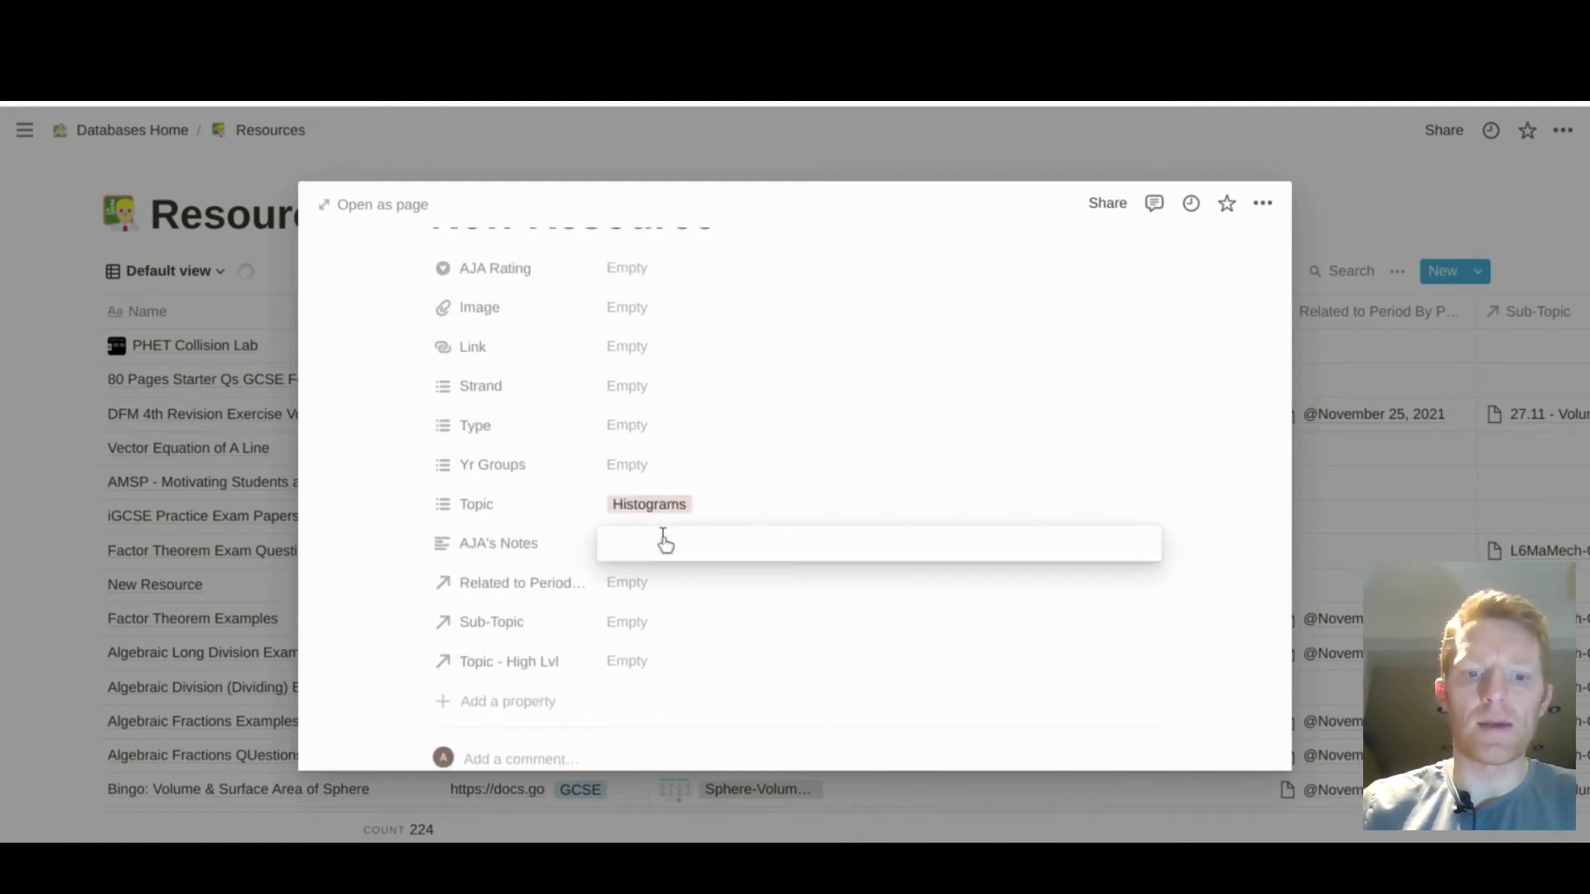
type("SMail")
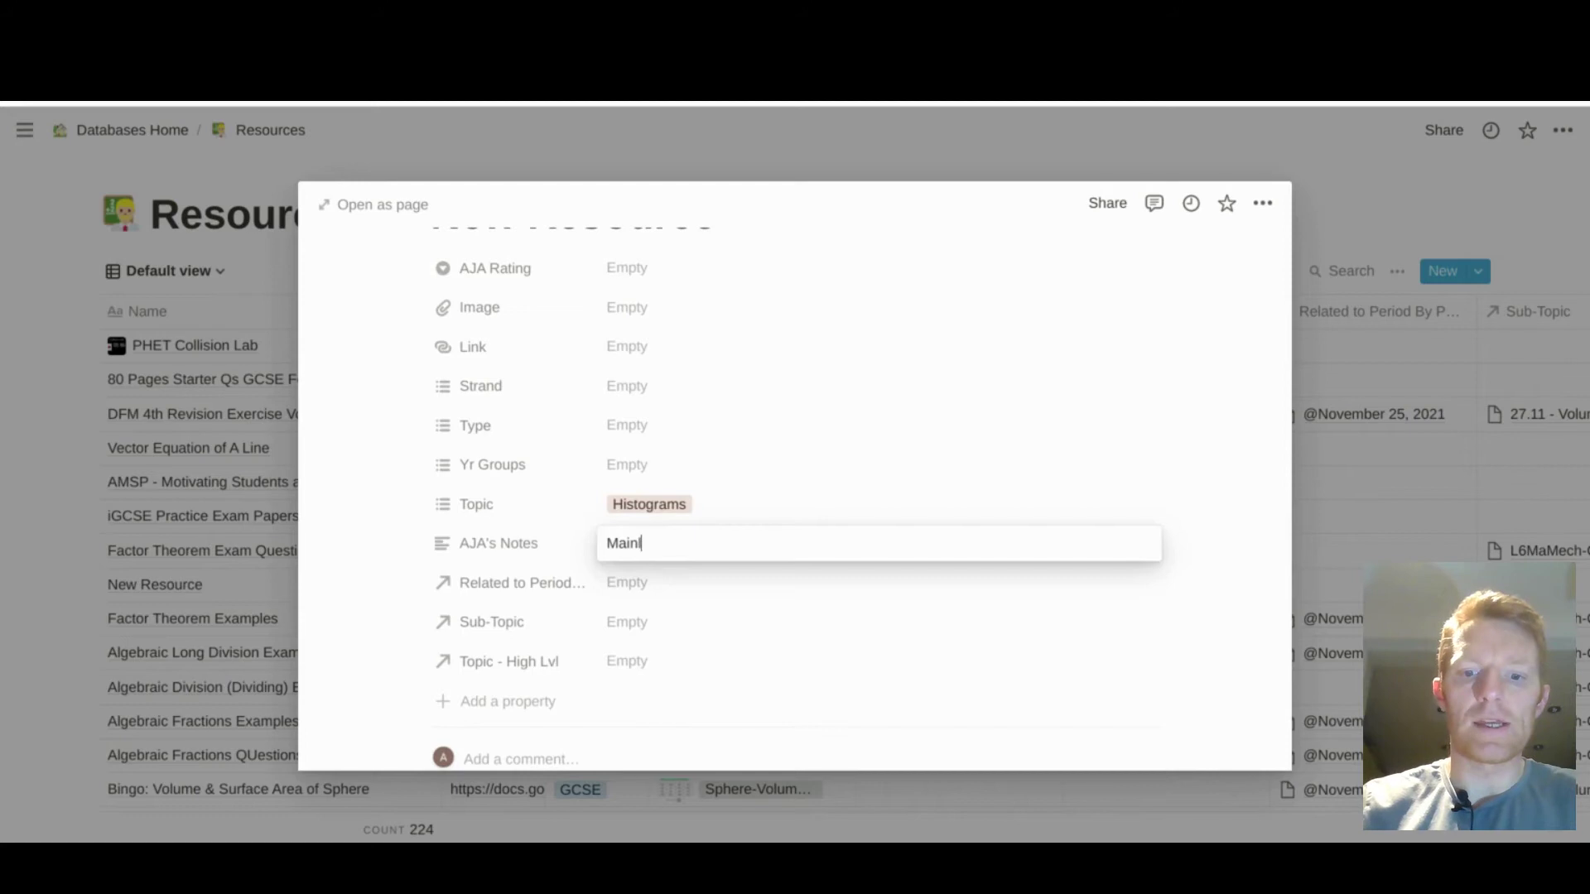
type("y suitable for ")
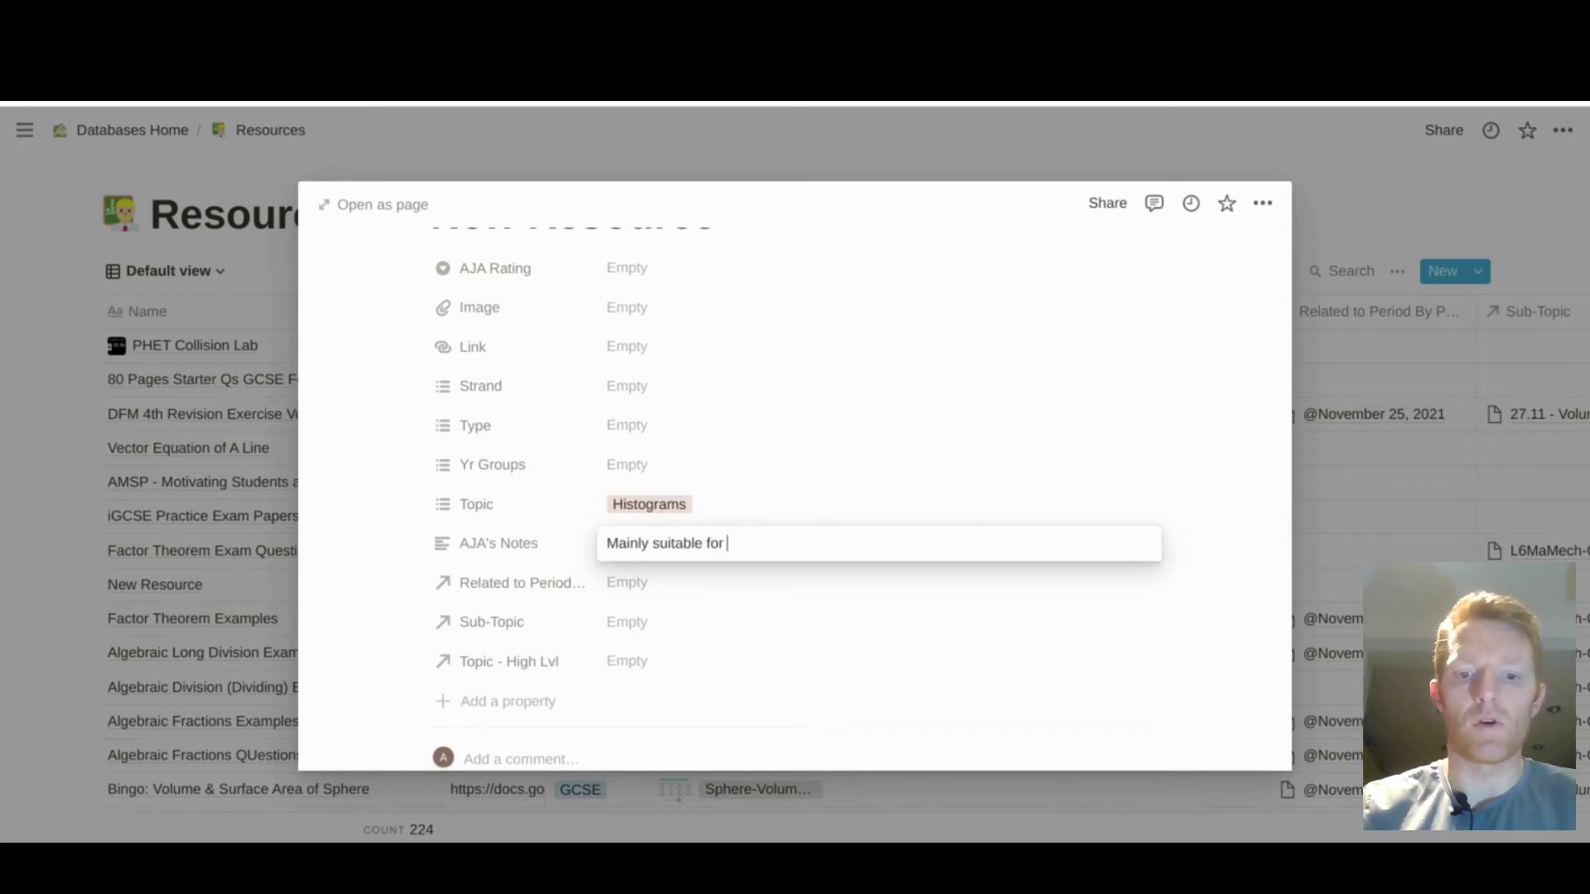
type("lower abil")
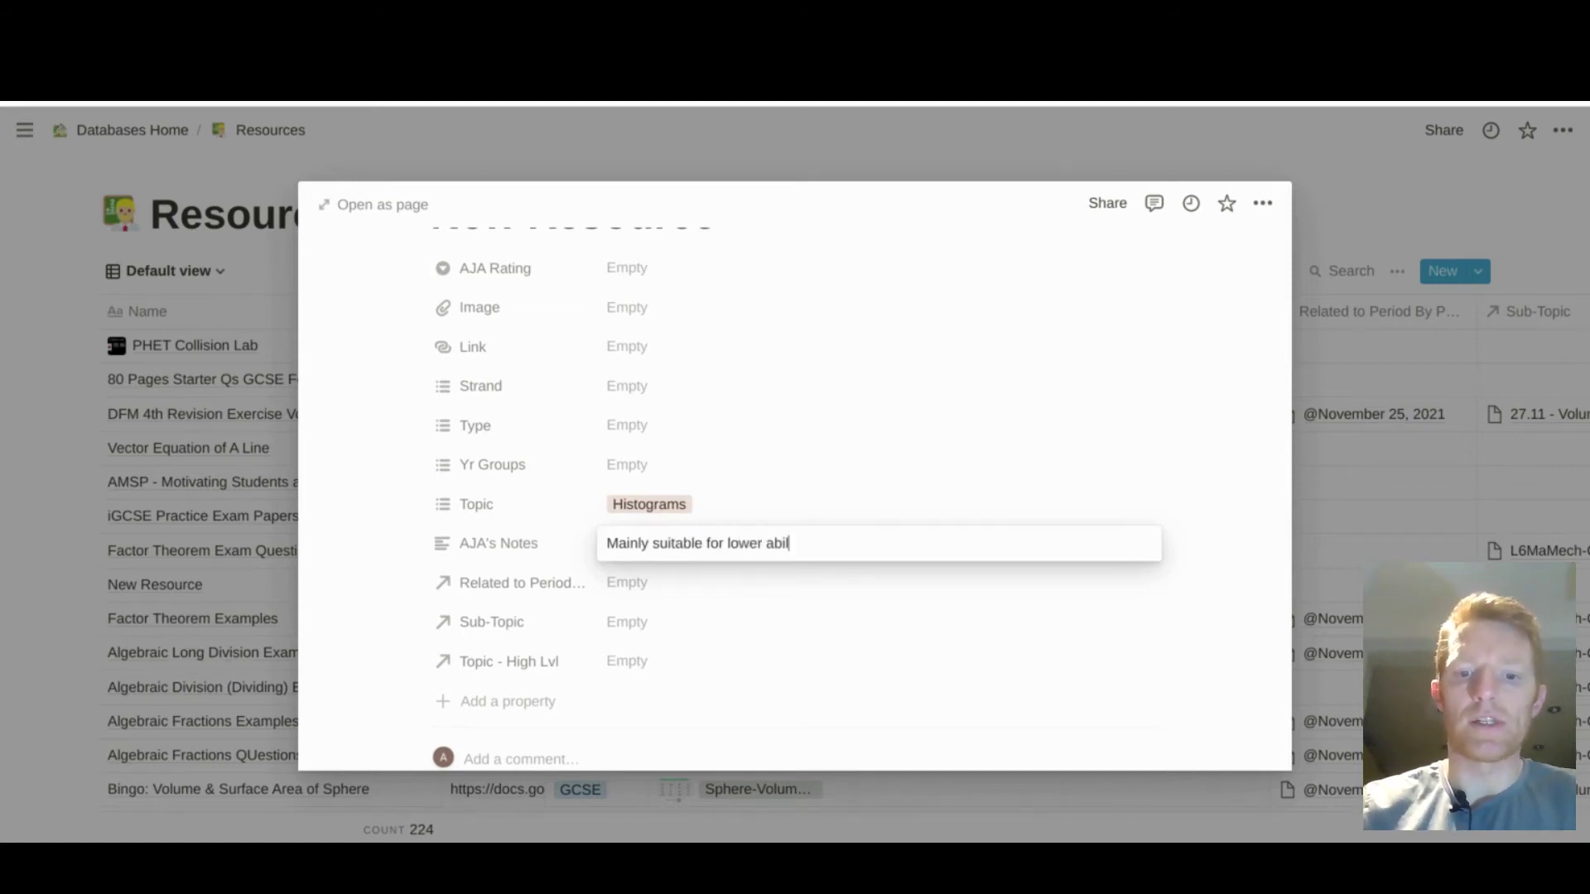
type("ity groups")
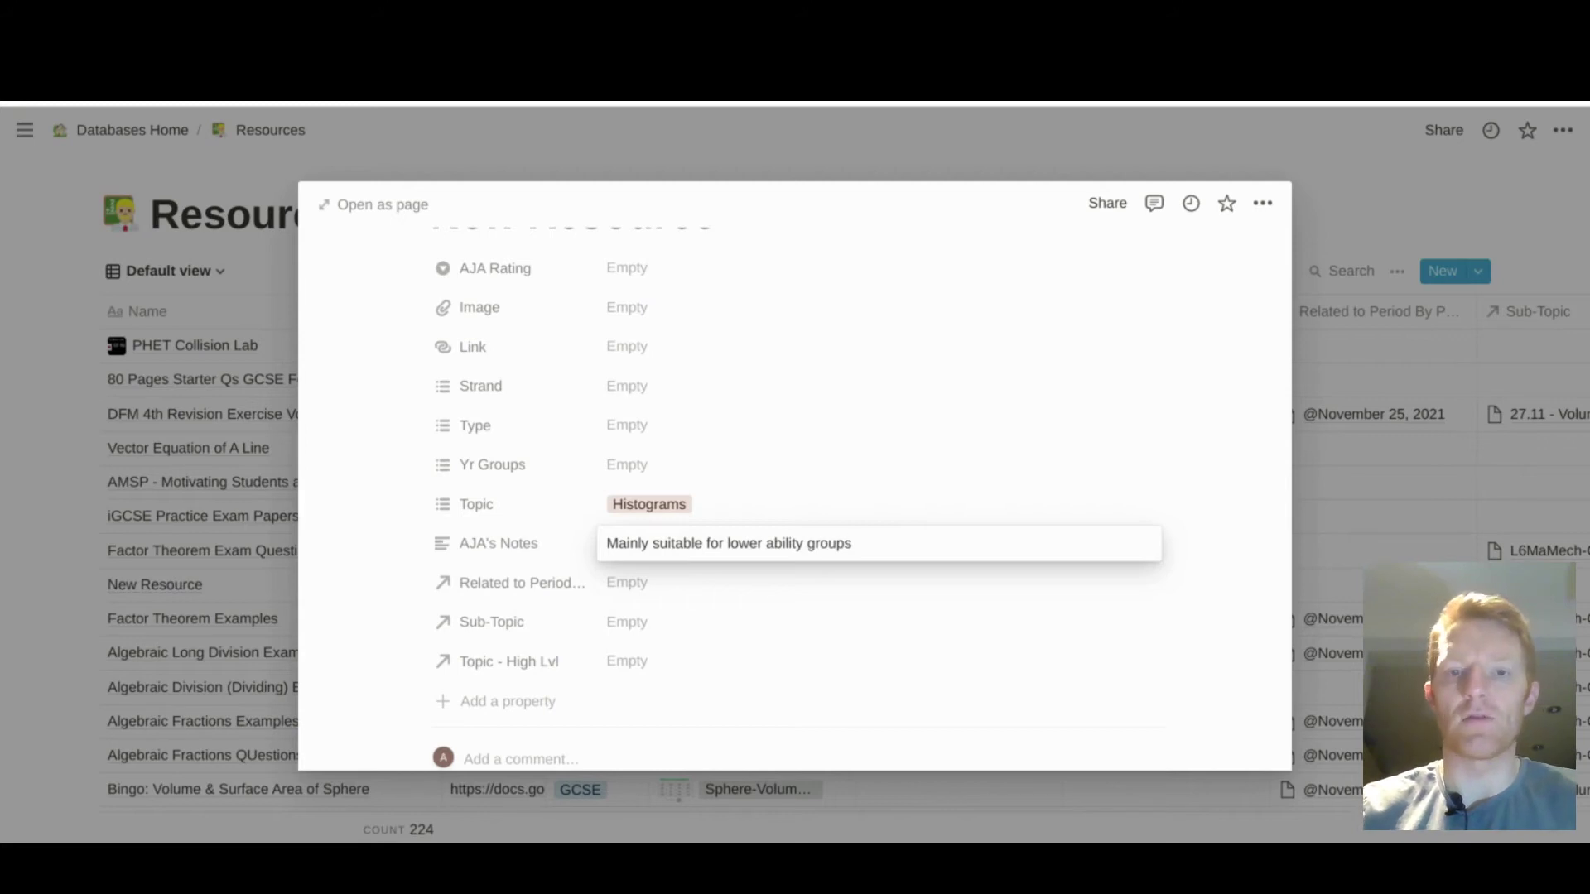
key("Escape")
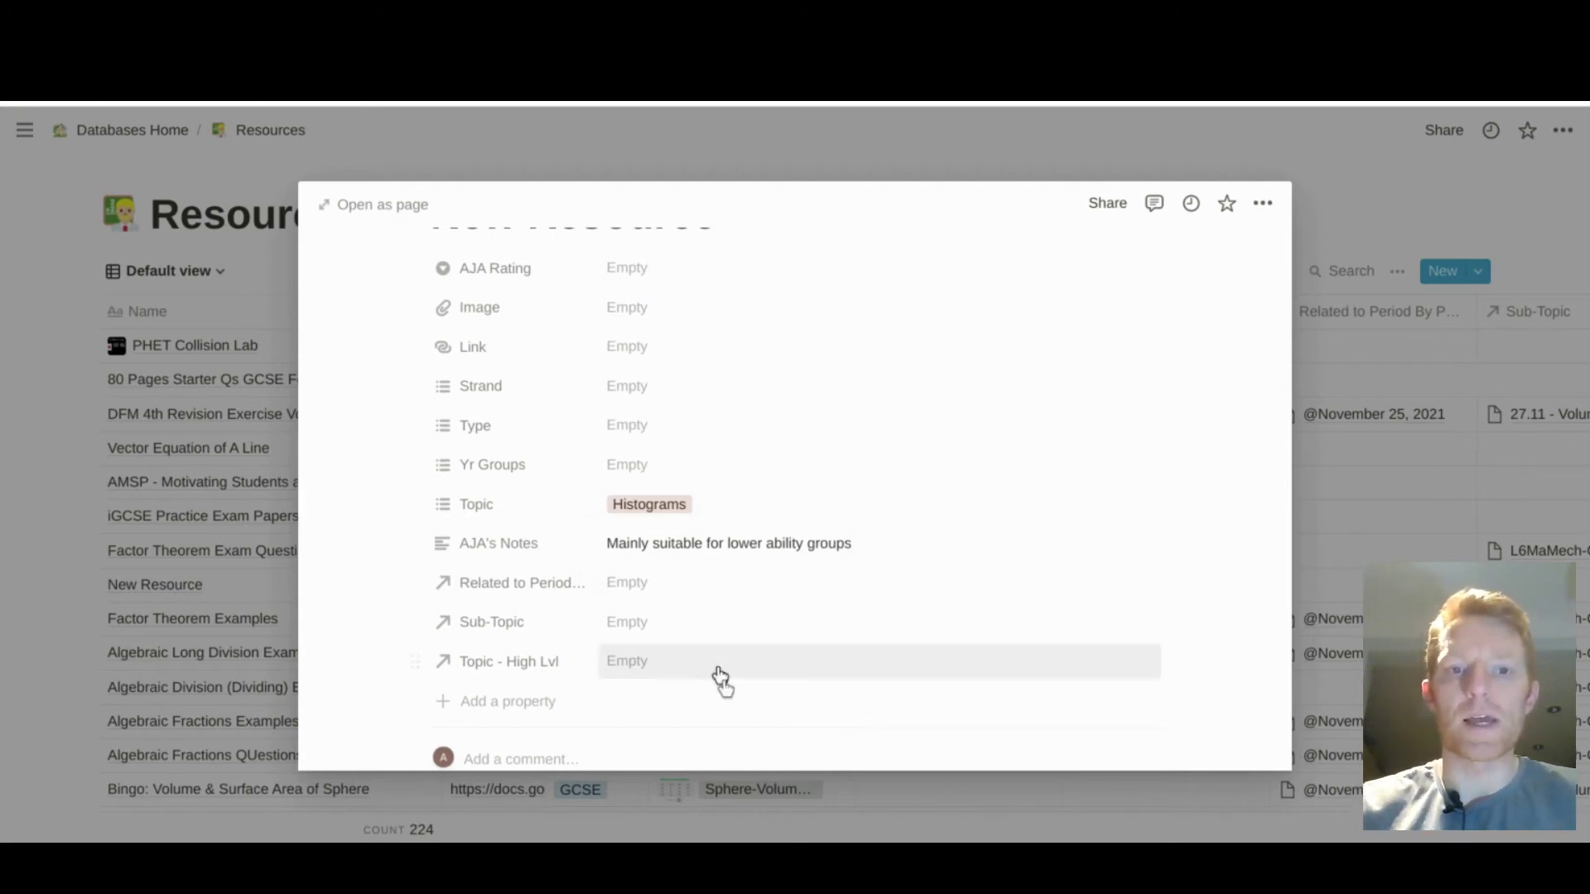
Step: Search 'histo' and link 31.5 - Histograms as the Topic - High Lvl relation
left_click(661, 662)
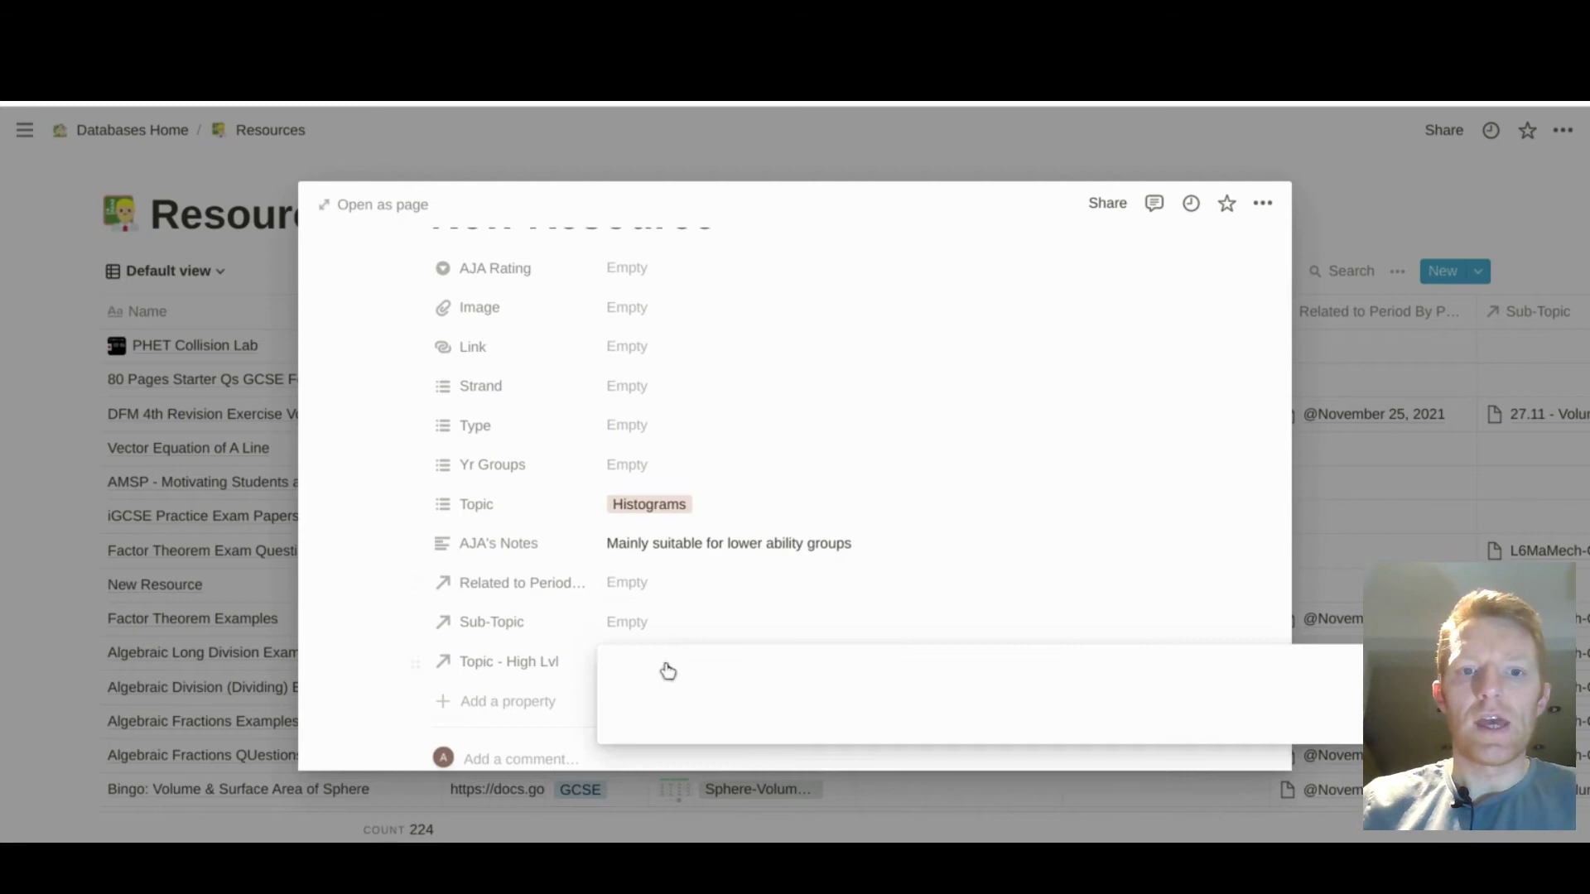
type("hi")
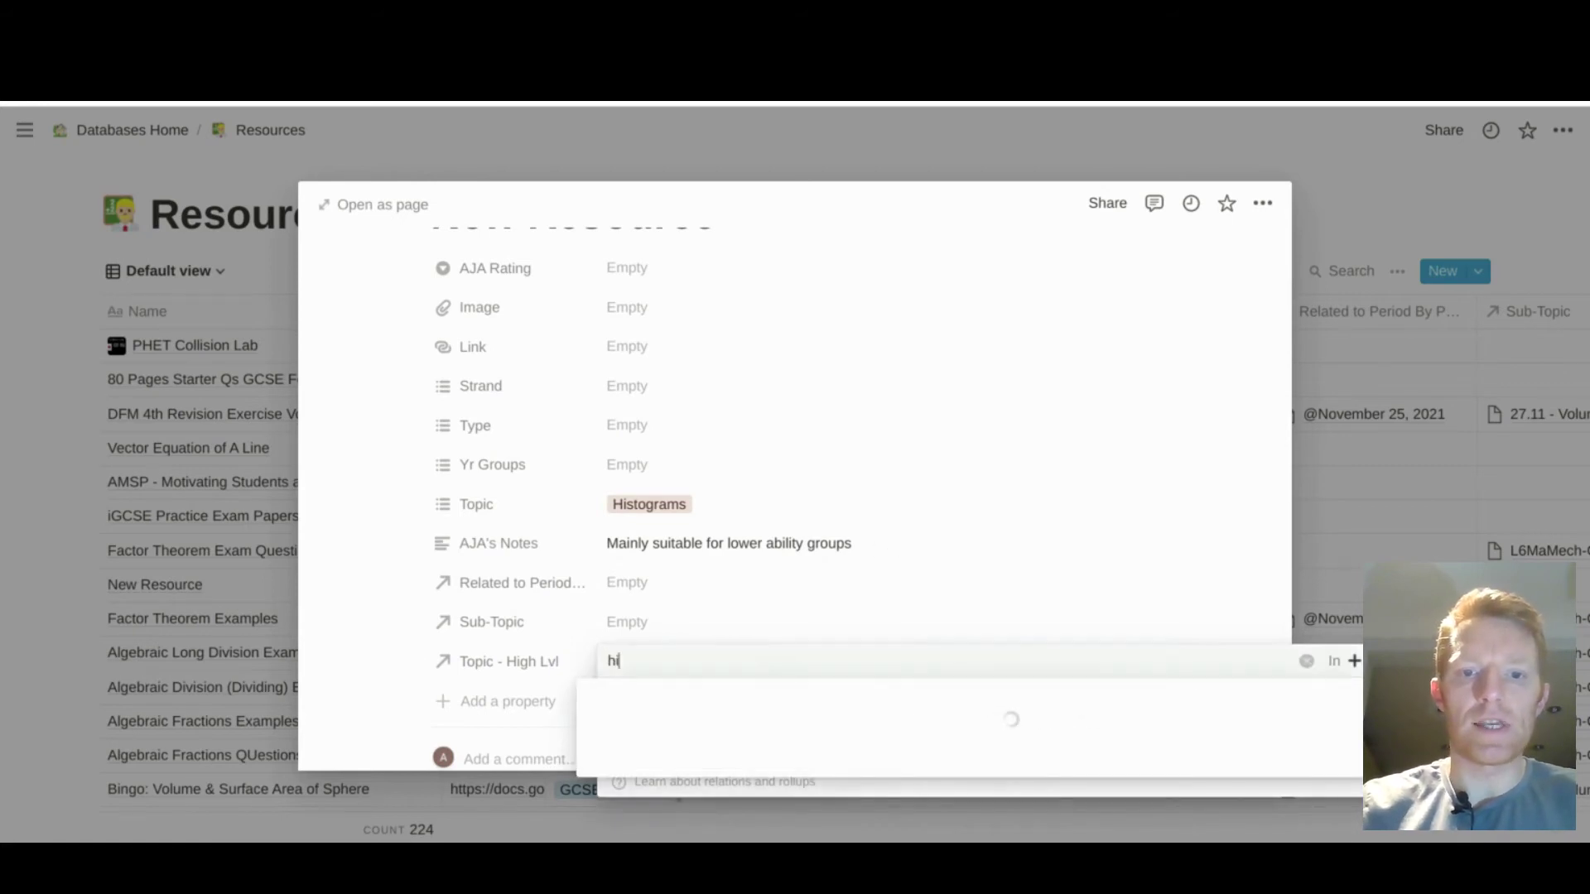
key("BackSpace")
key("BackSpace")
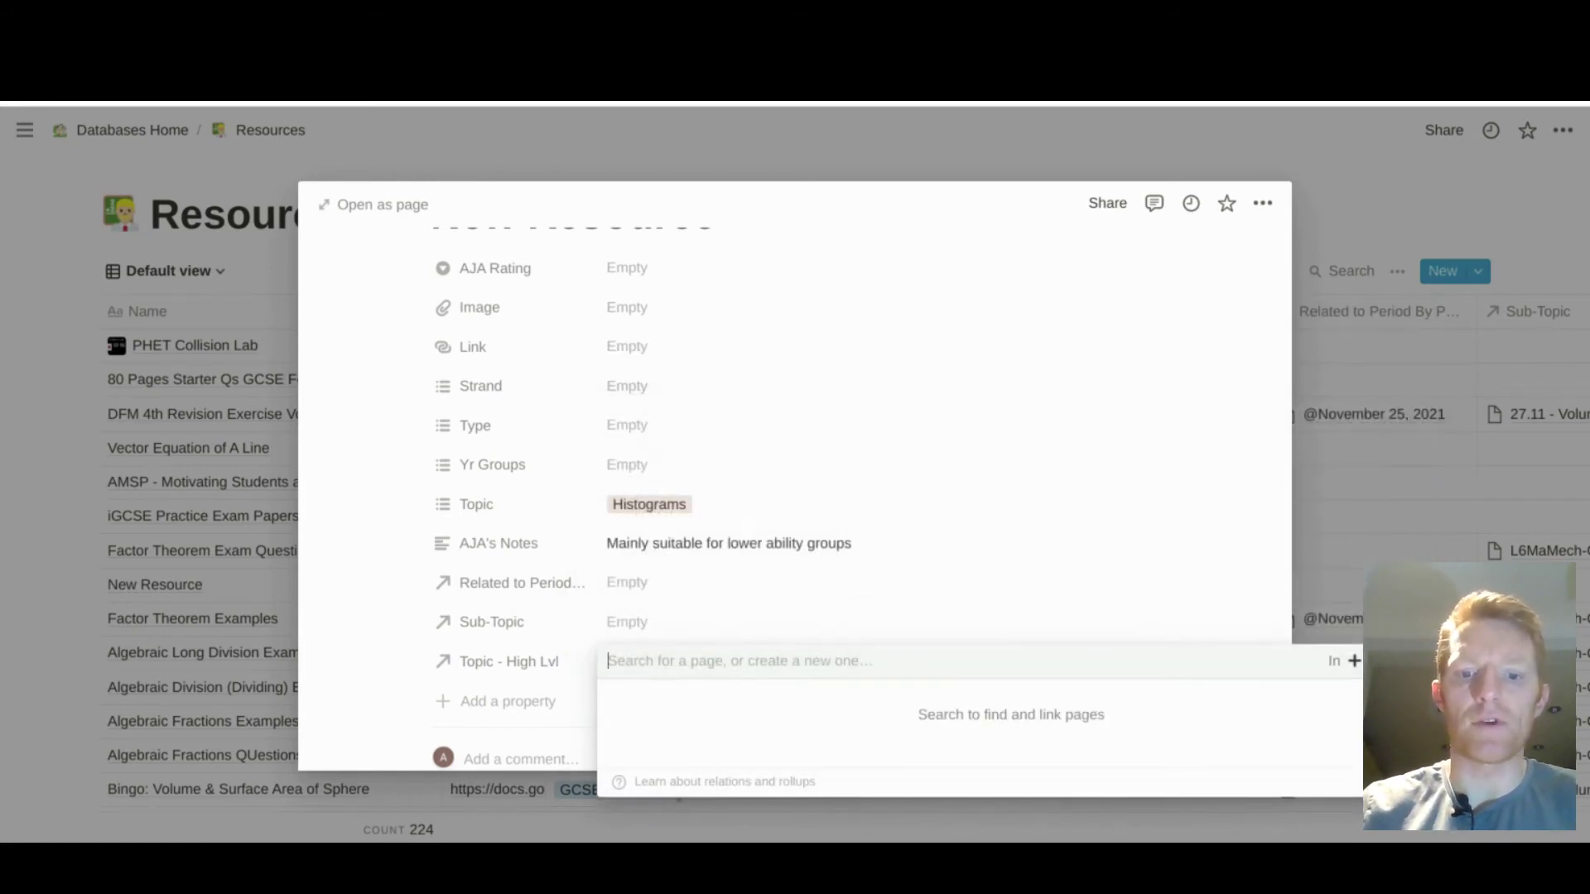
type("histo")
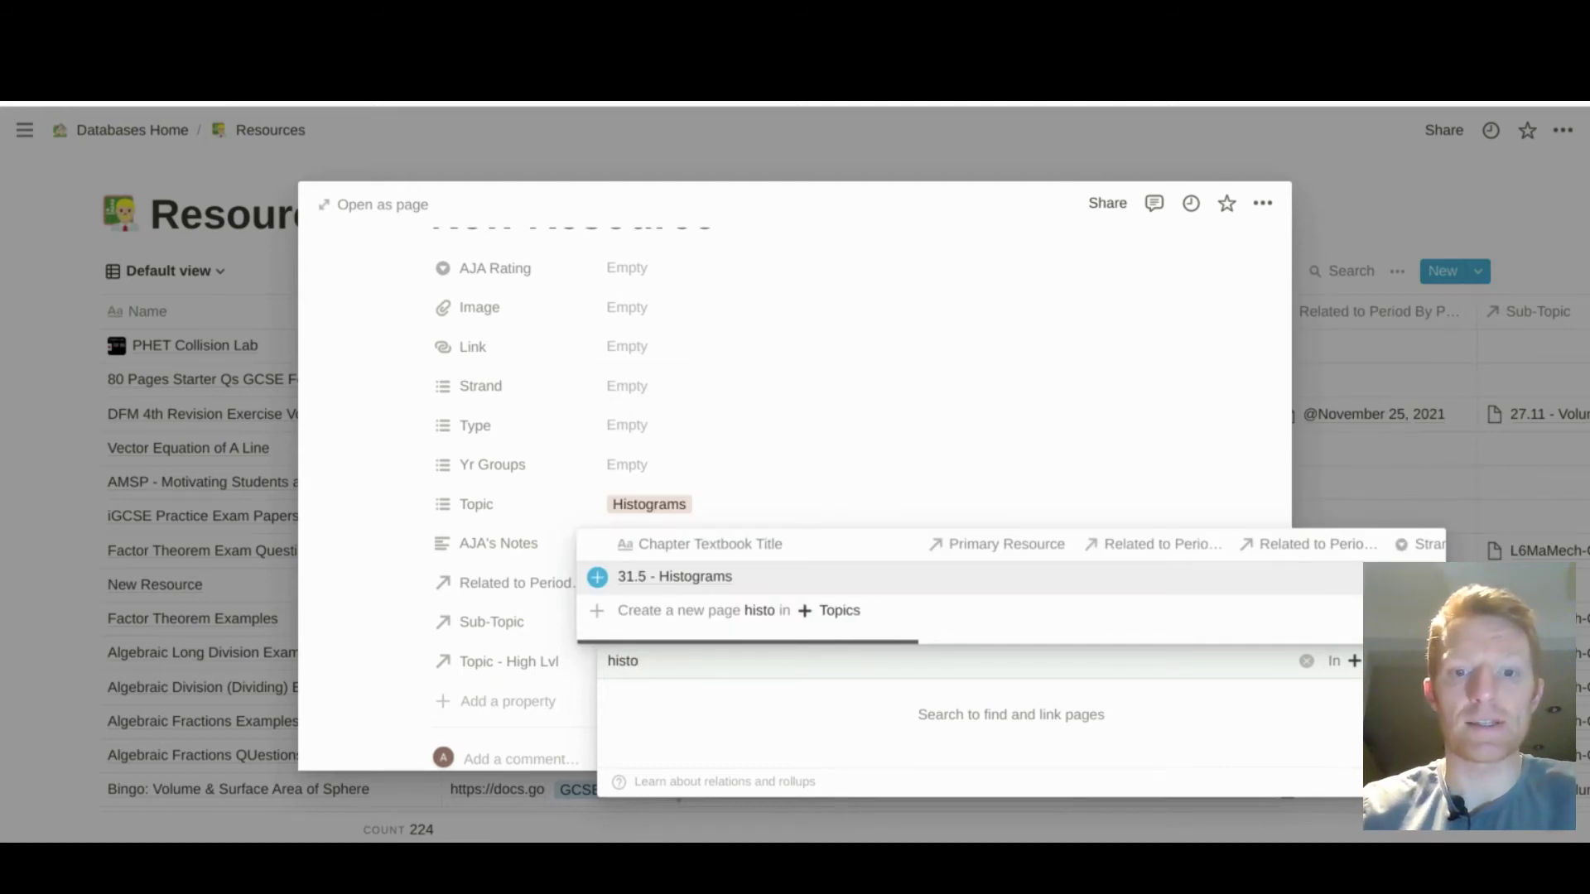
left_click(685, 580)
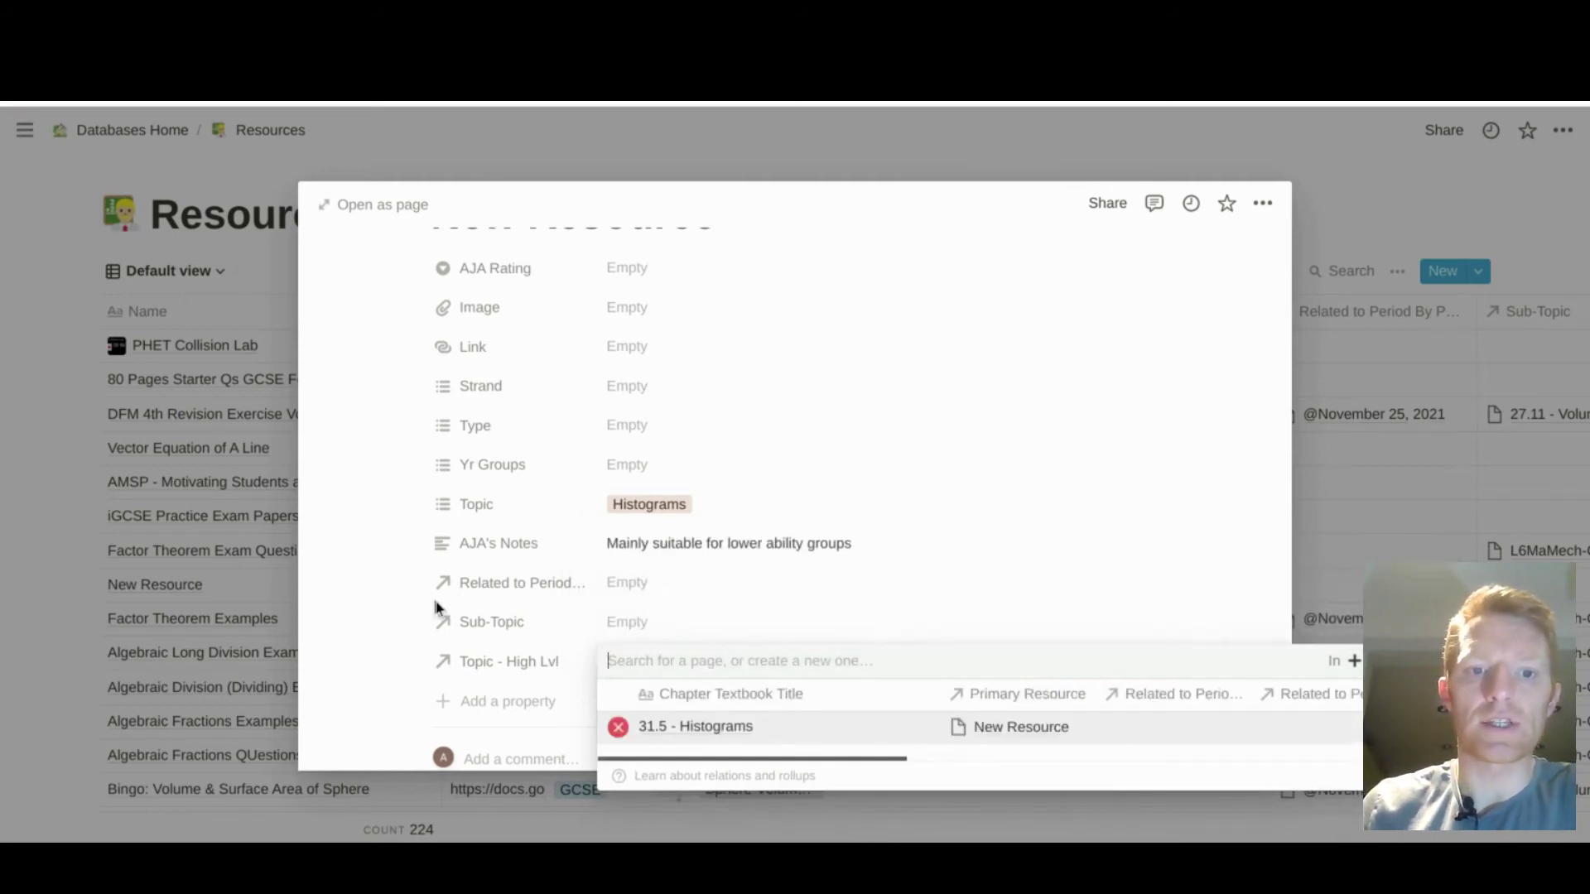
left_click(397, 596)
scroll(669, 497, "up", 2)
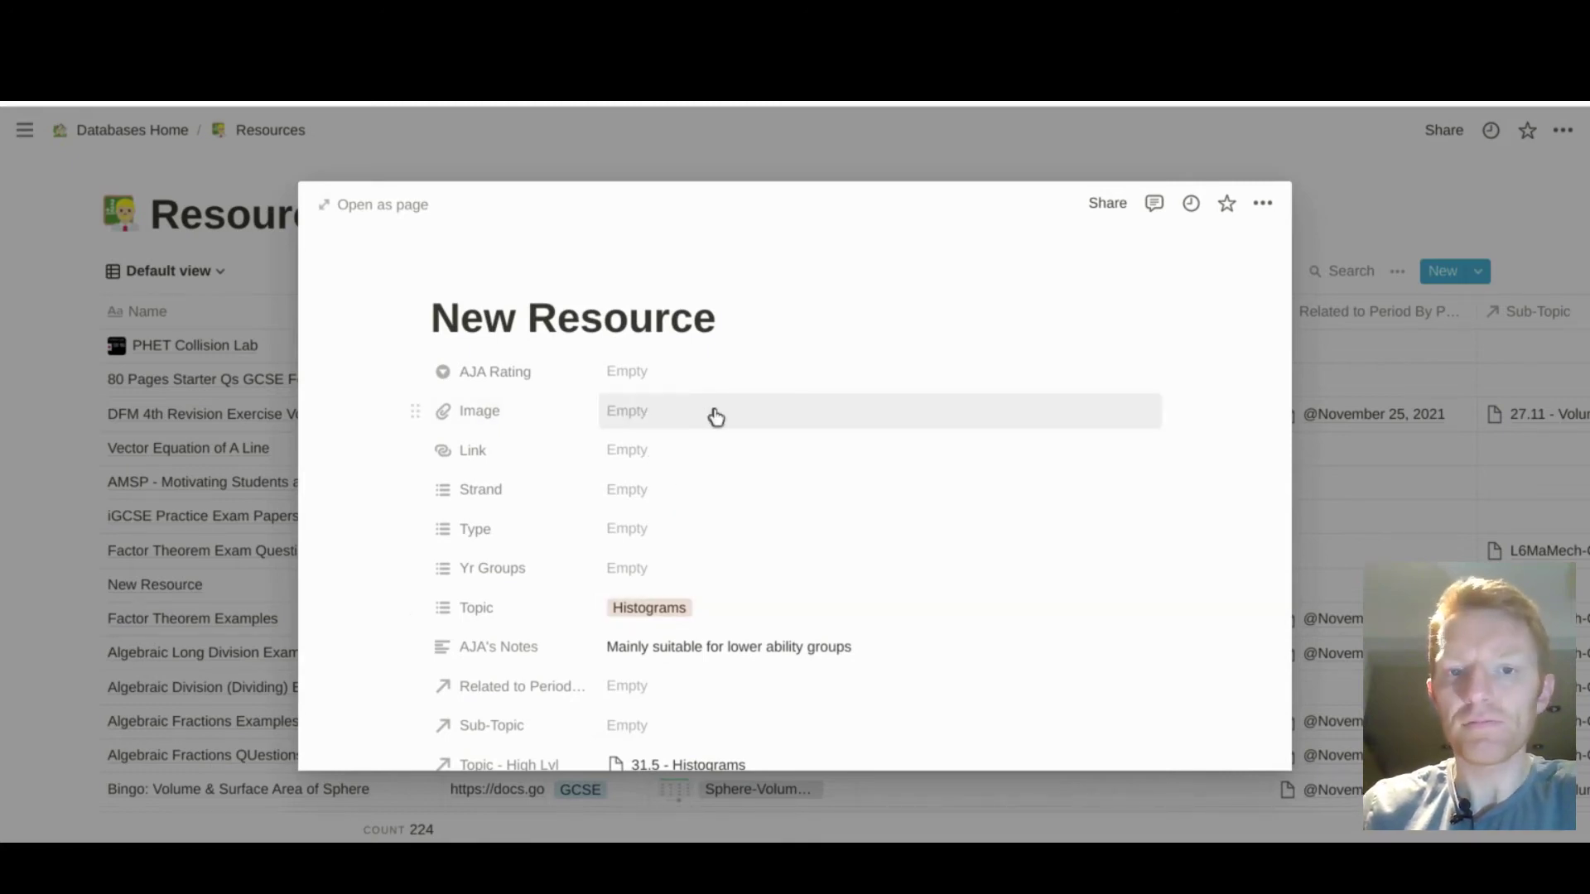
scroll(717, 416, "down", 4)
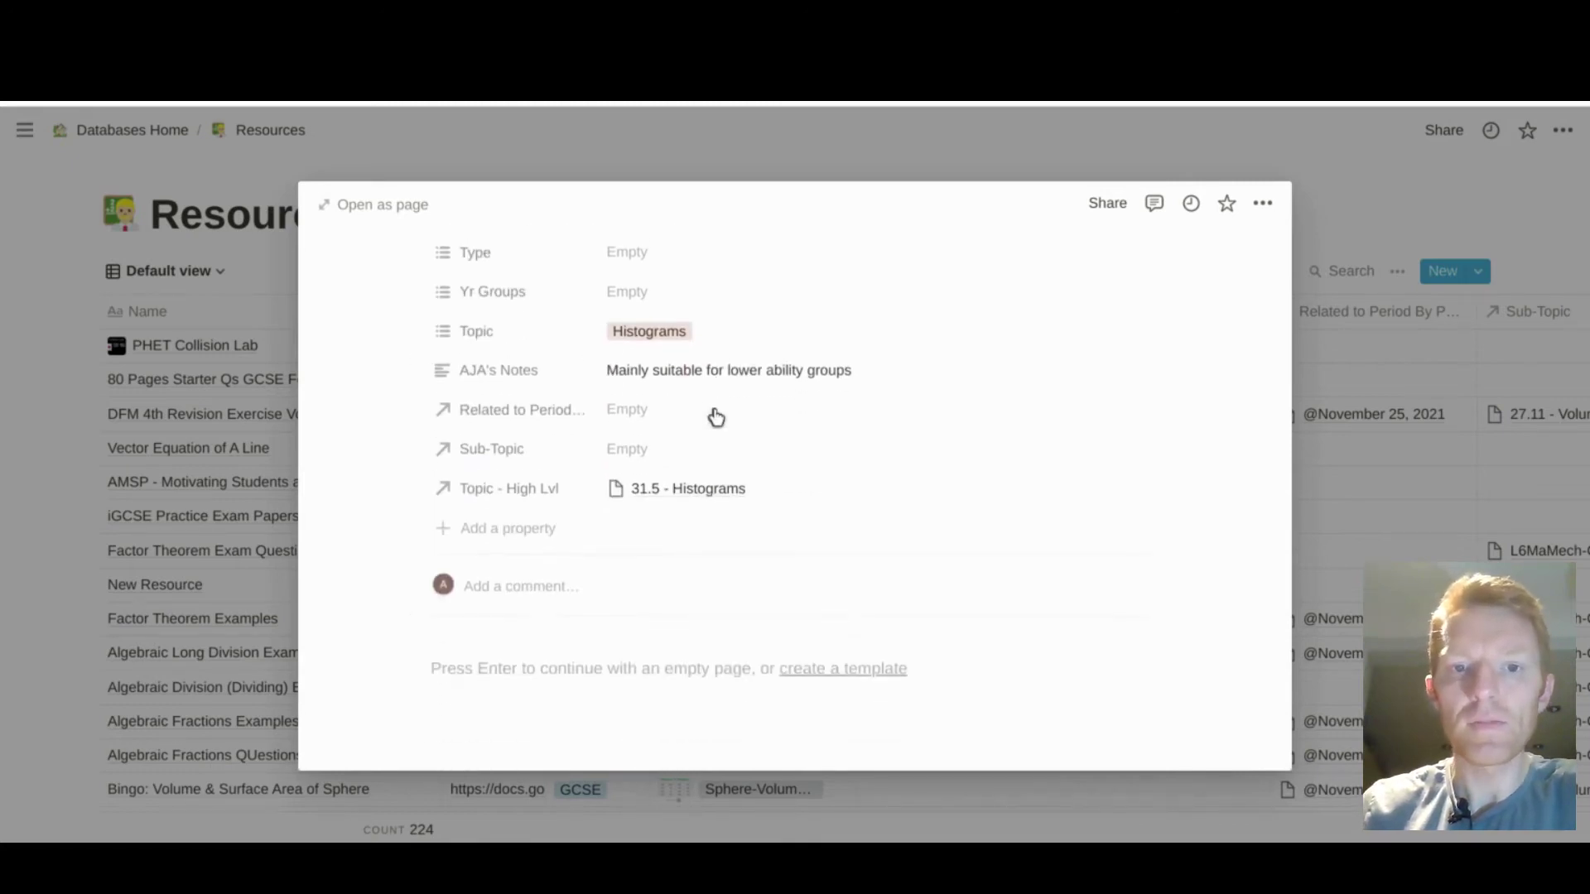
left_click(670, 482)
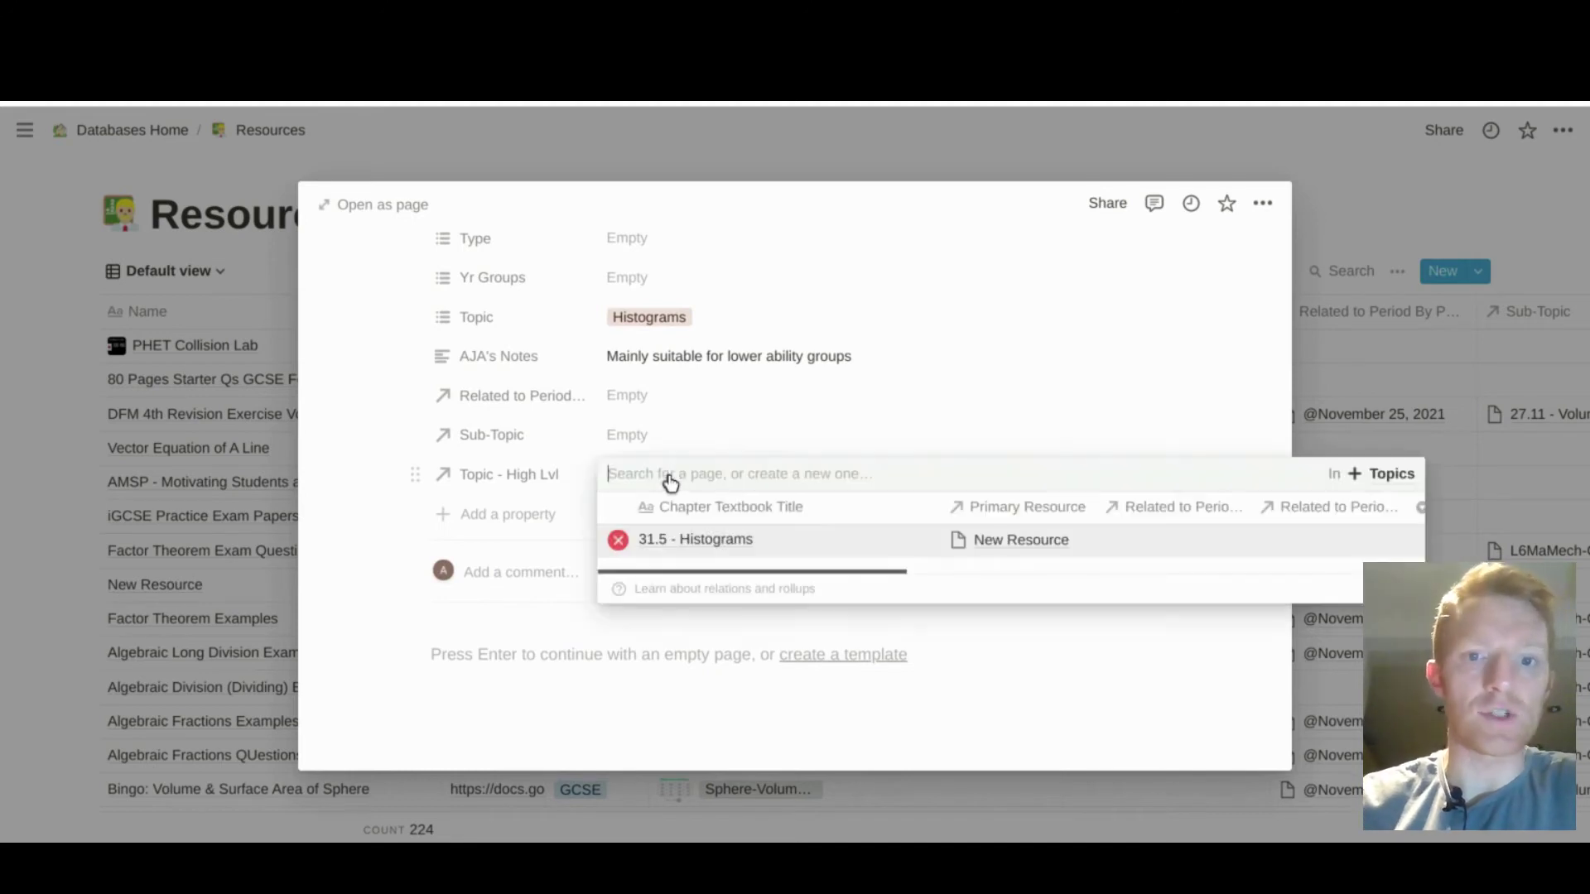
Step: Open the linked 31.5 - Histograms page, scroll through its properties, then close the preview
left_click(682, 542)
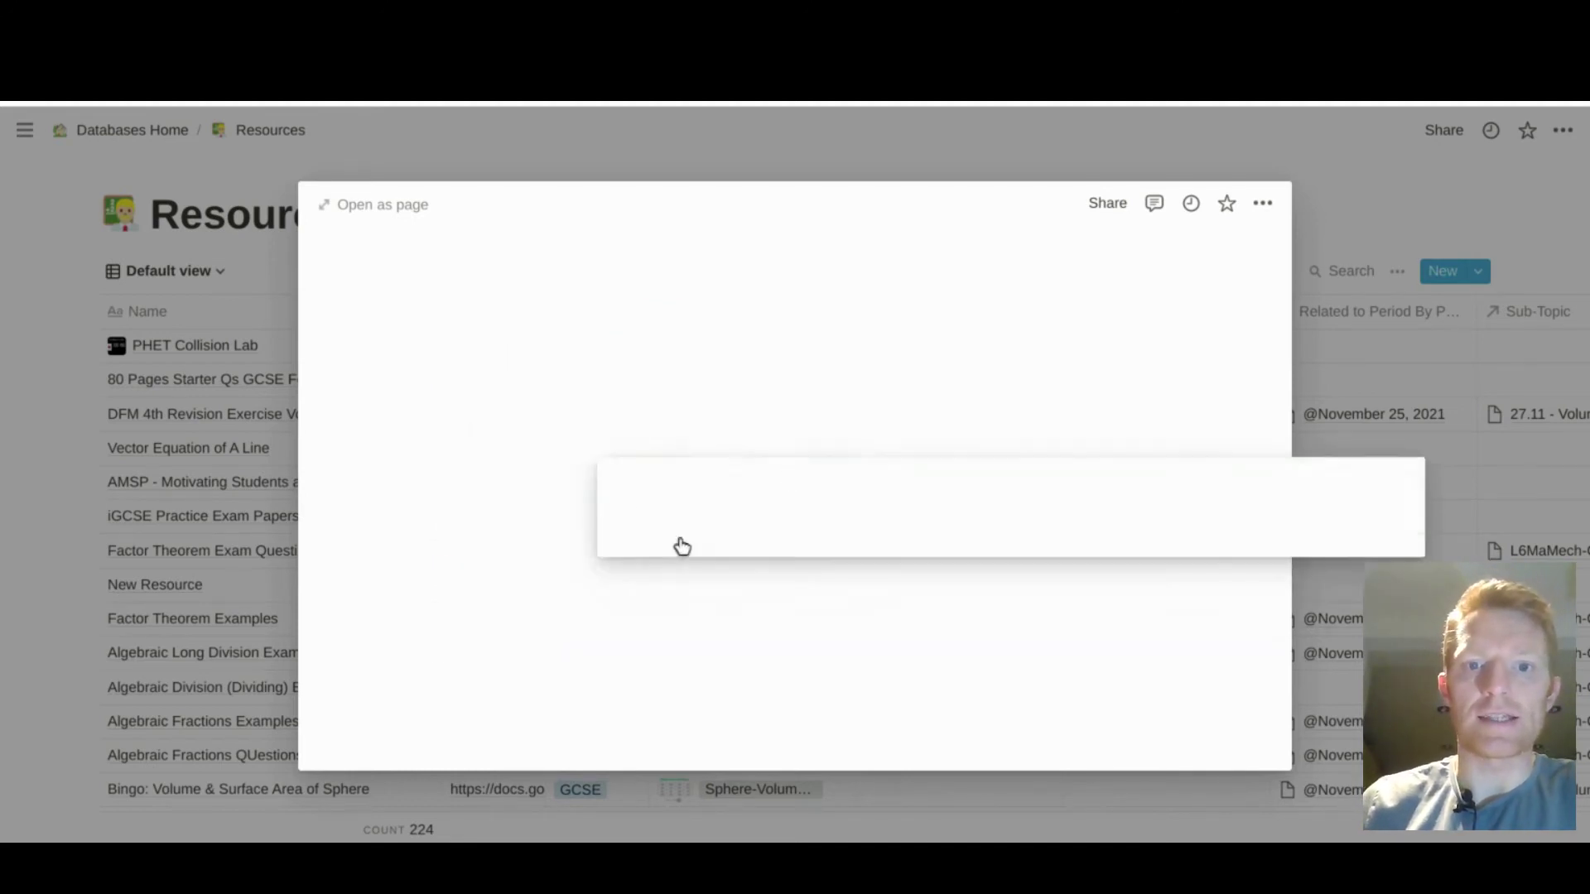
scroll(682, 543, "down", 1)
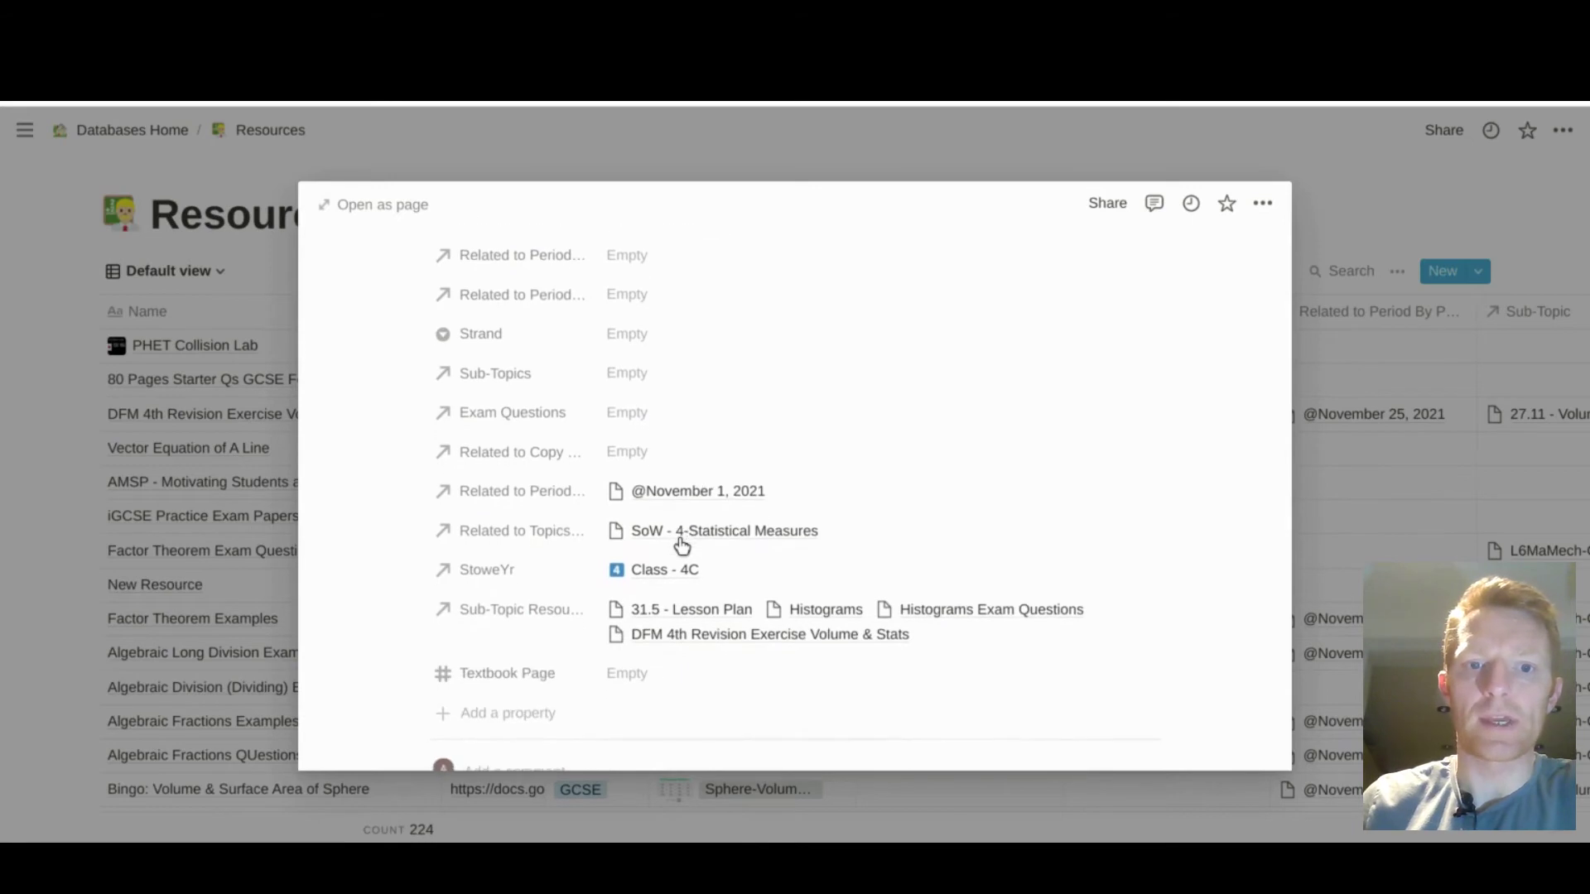
scroll(663, 431, "up", 2)
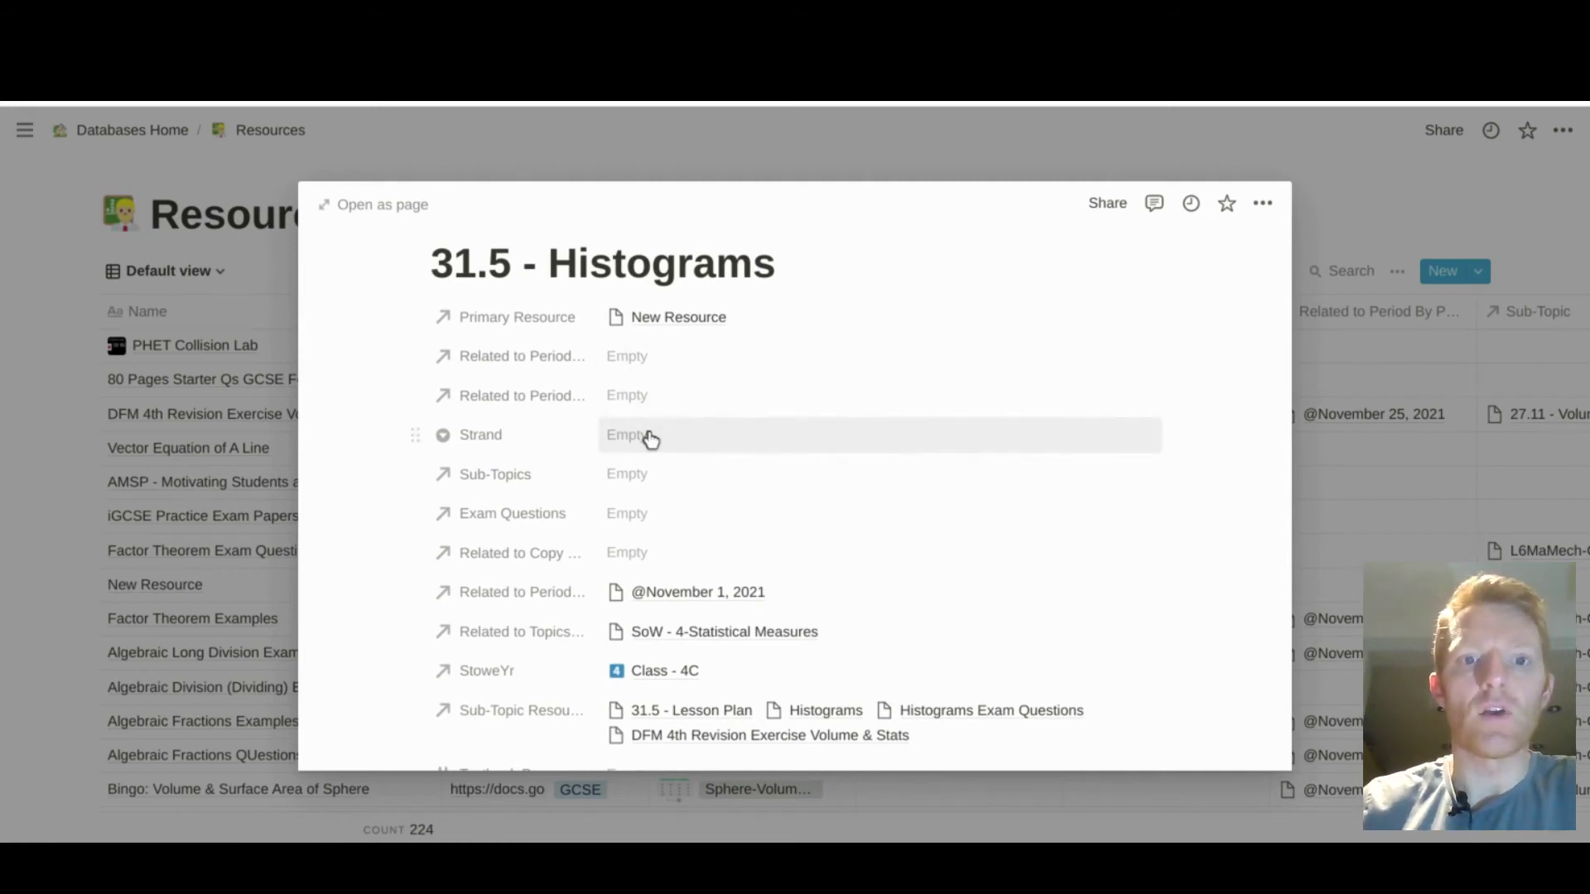
scroll(651, 439, "down", 2)
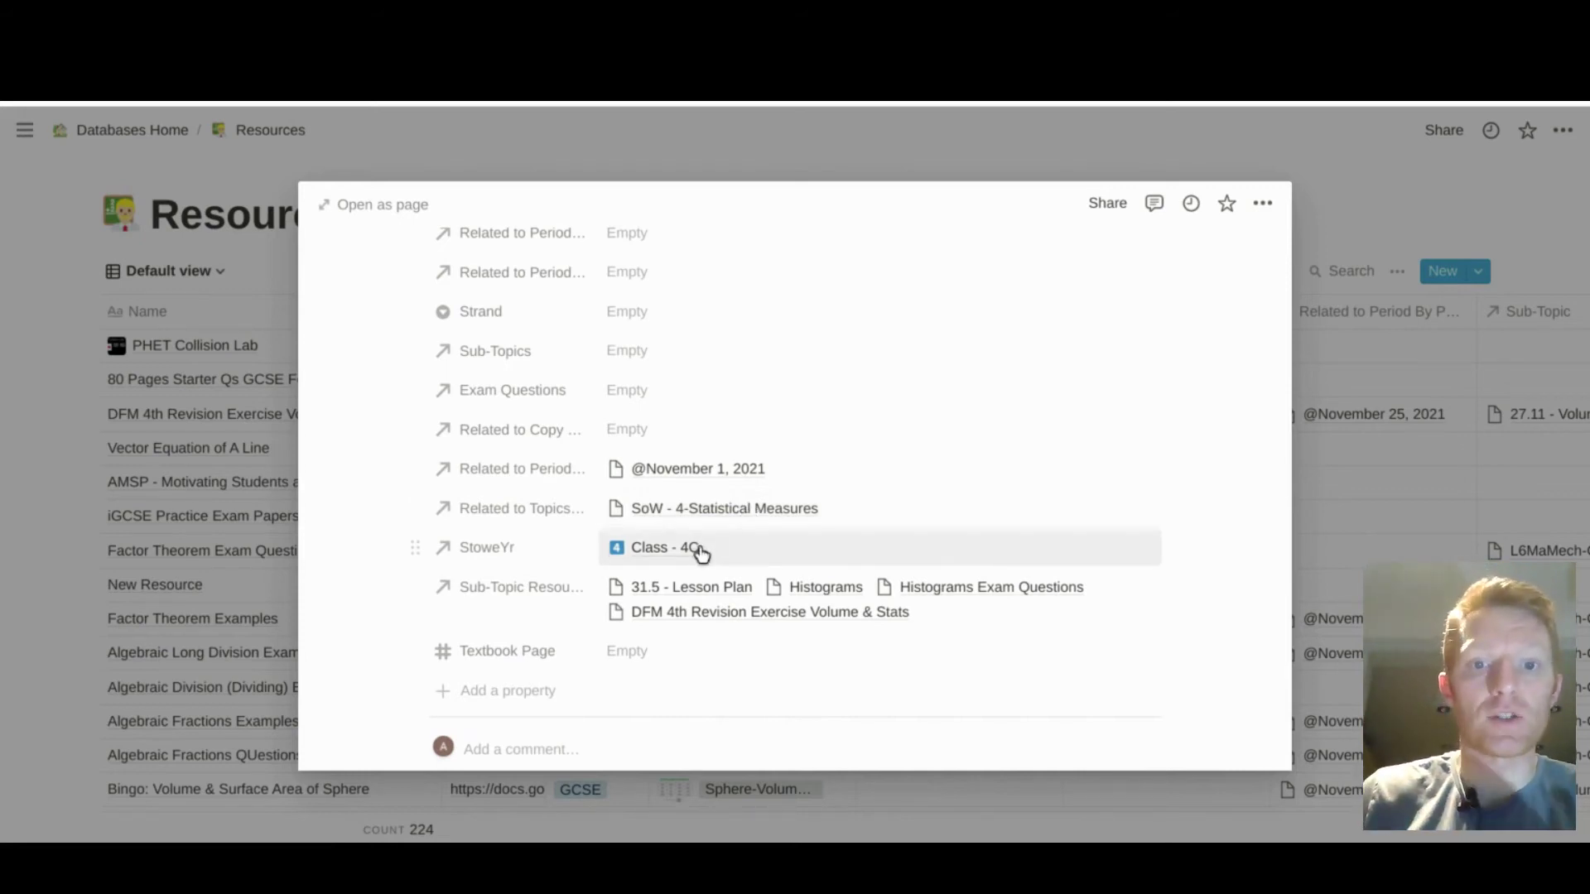
scroll(700, 552, "up", 3)
scroll(699, 551, "down", 2)
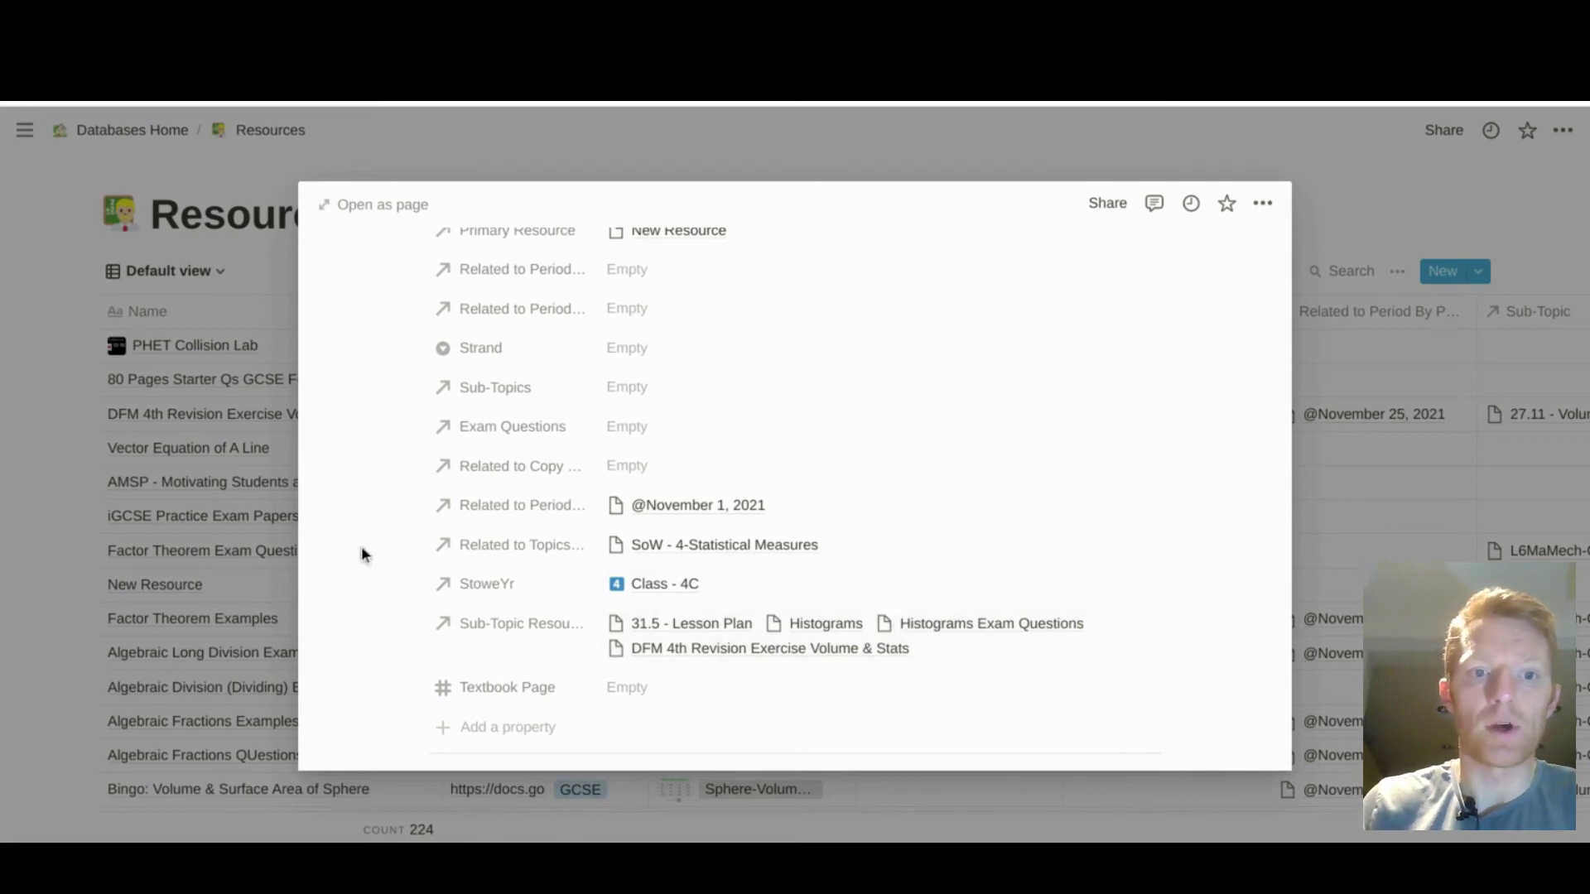
left_click(244, 538)
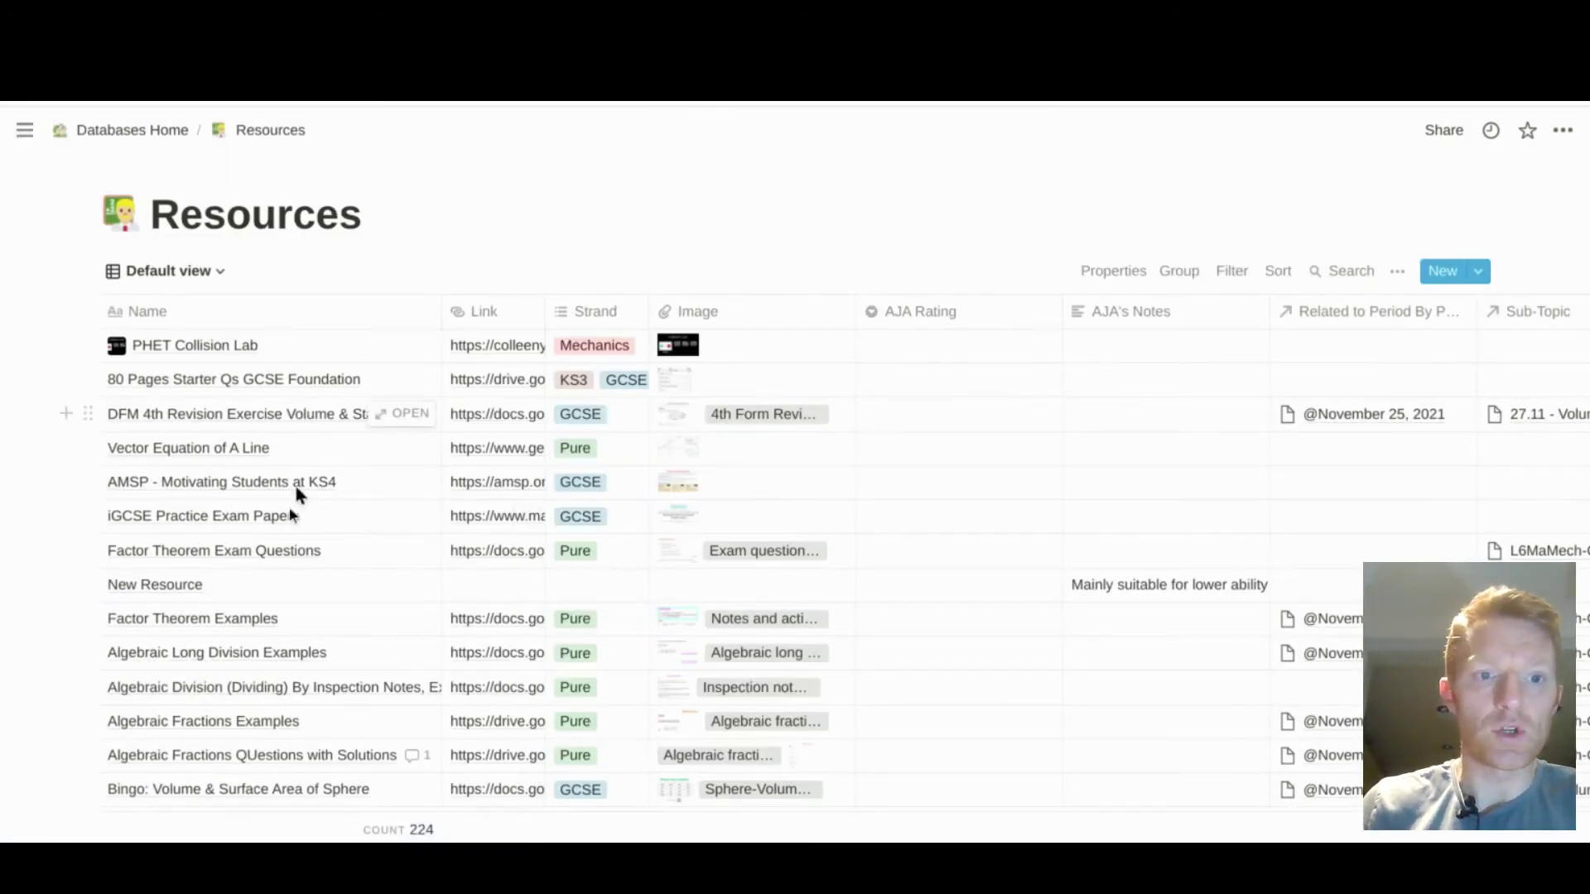
left_click(394, 590)
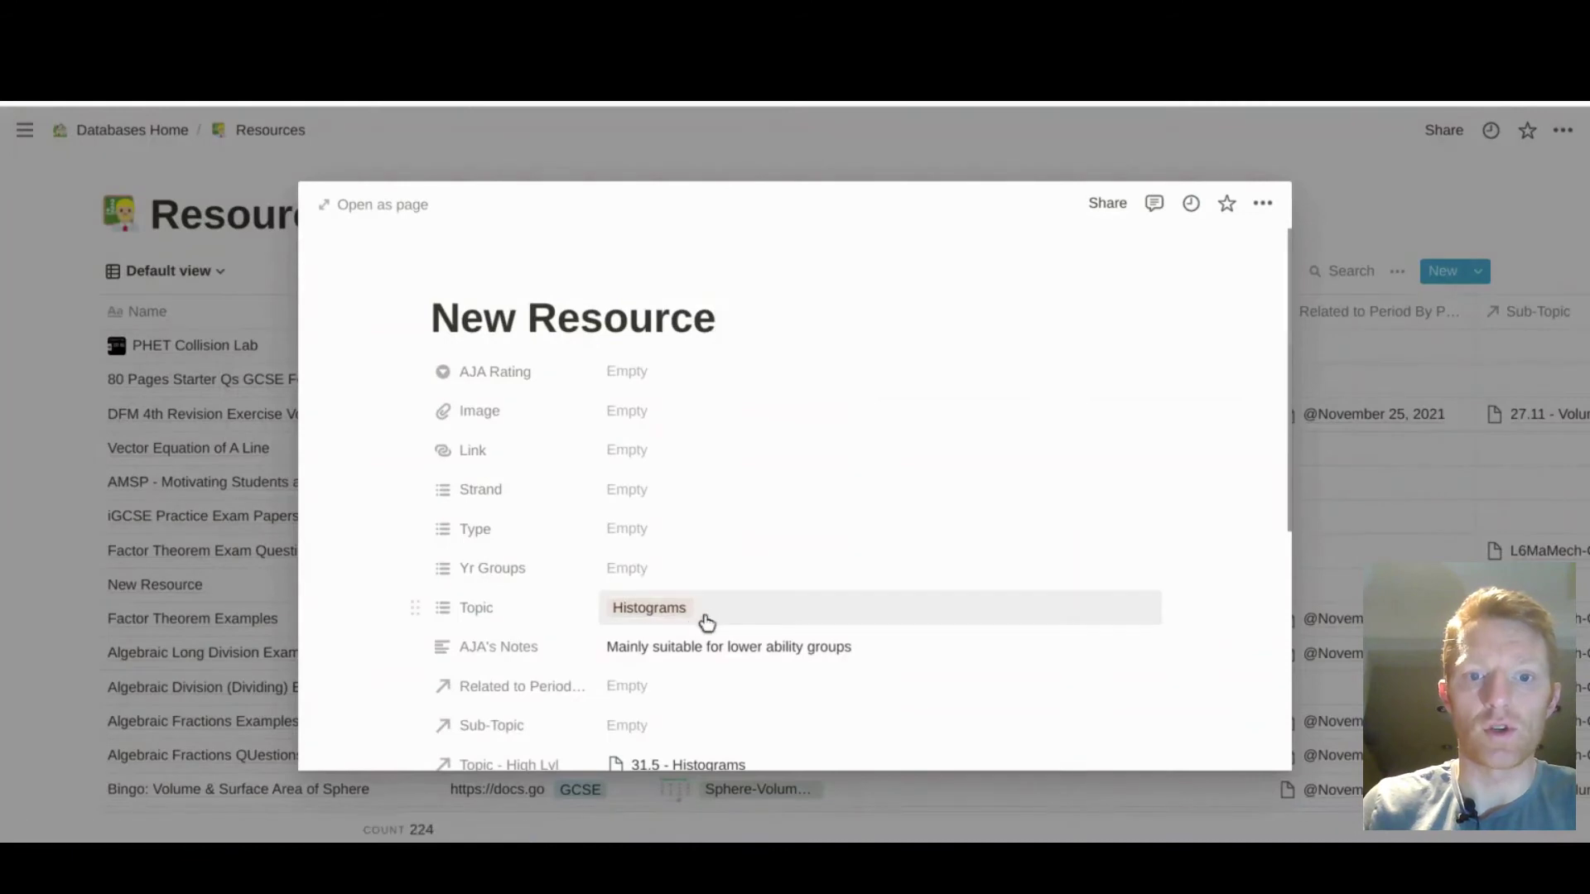
scroll(707, 622, "down", 1)
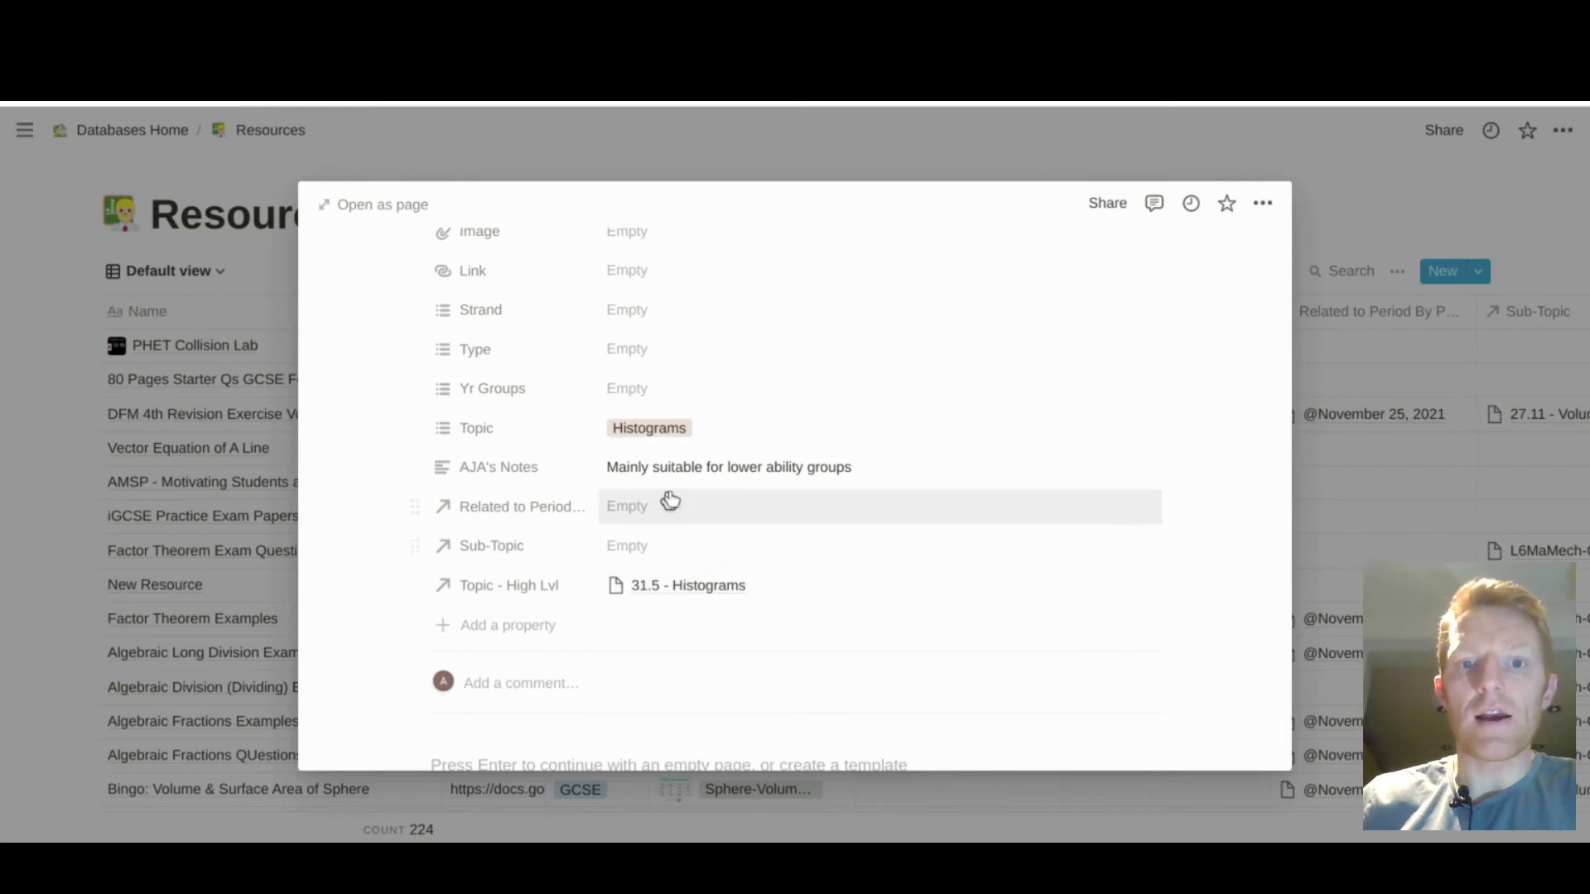
scroll(666, 319, "up", 3)
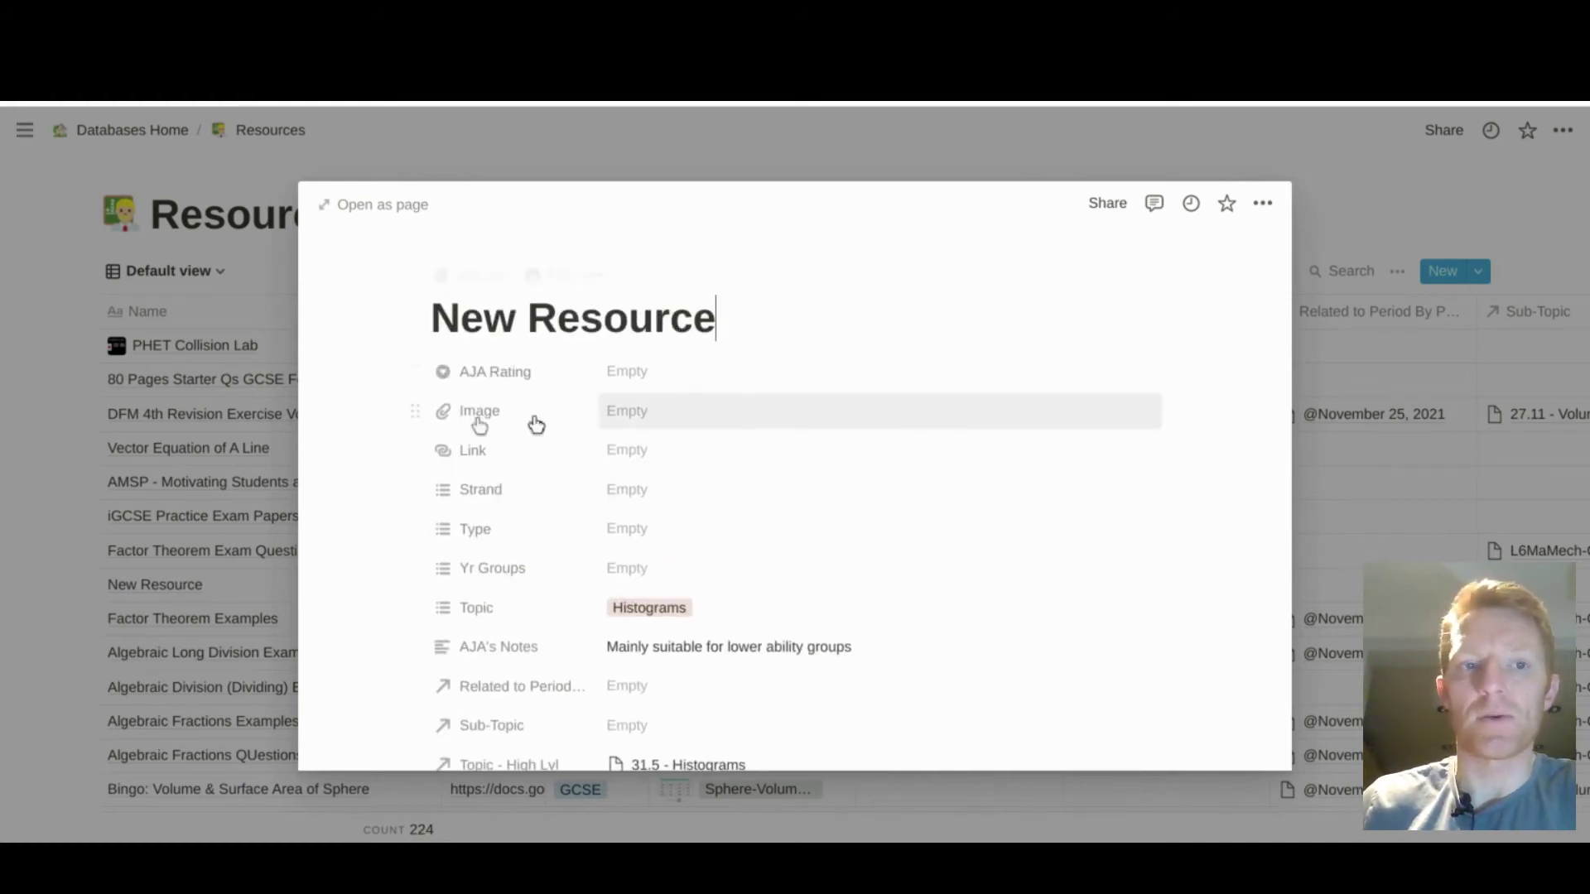
left_click(210, 405)
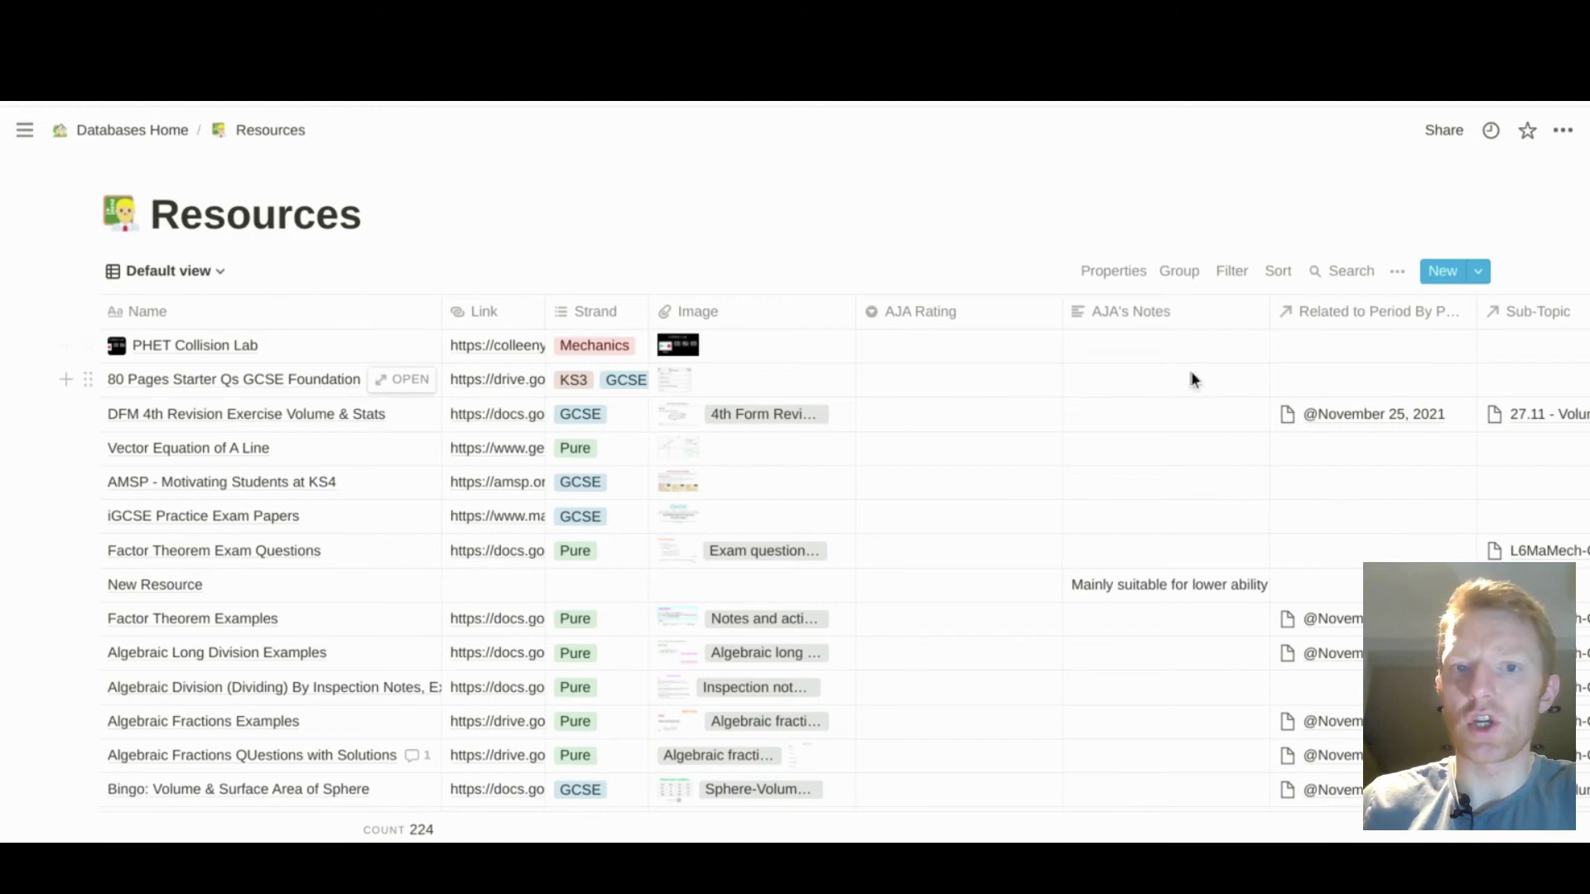
Step: Jump to the Lesson Planning Dashboard from page history and show the Period By Period Planner's saved views
left_click(649, 101)
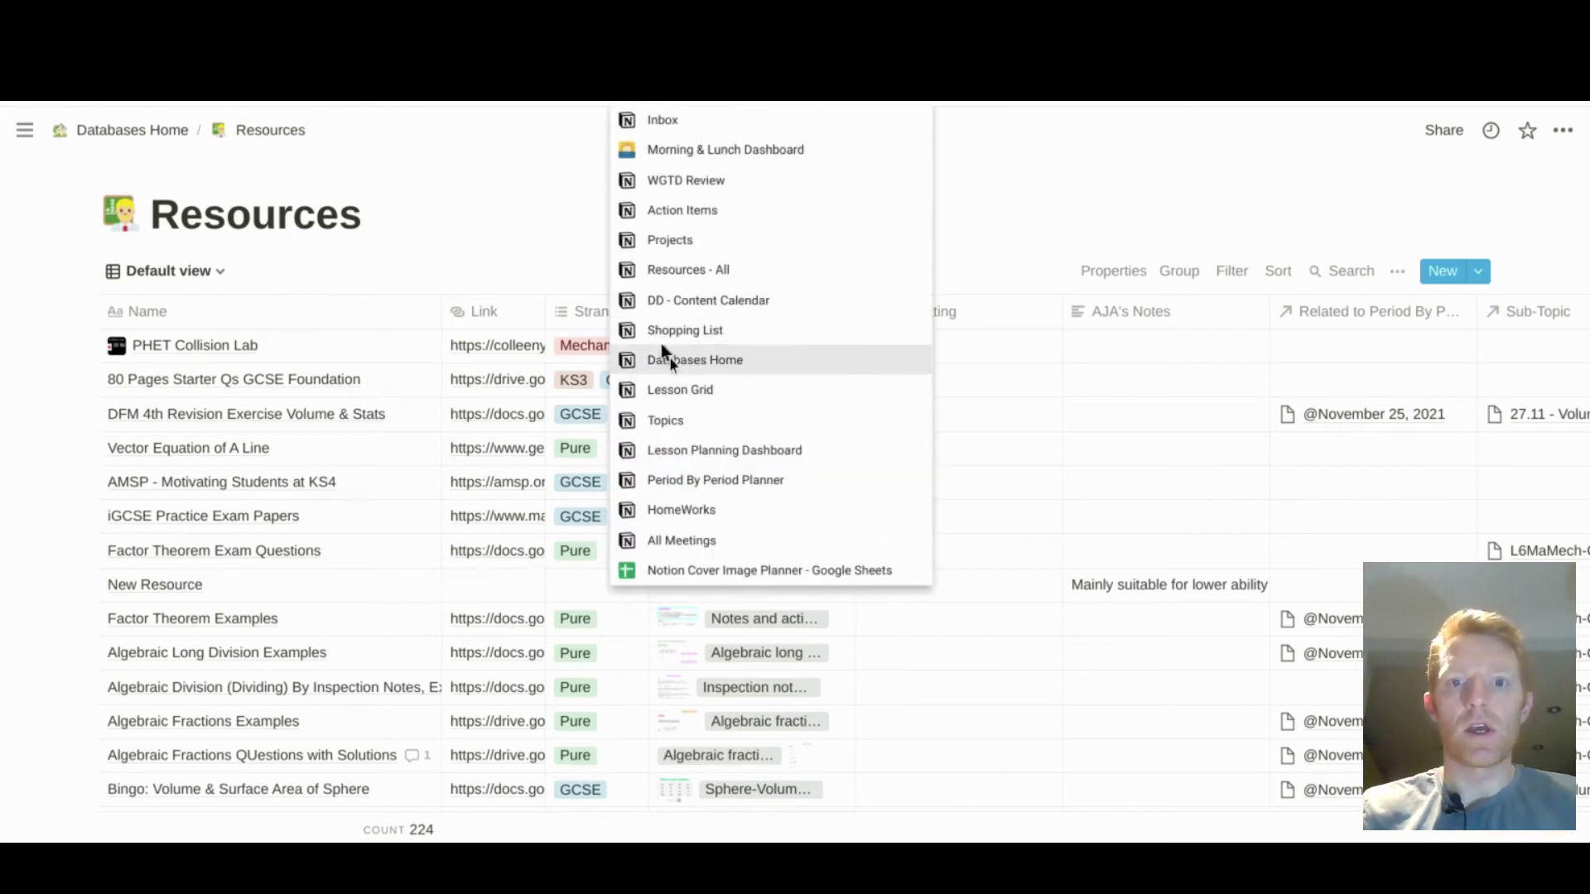
left_click(689, 452)
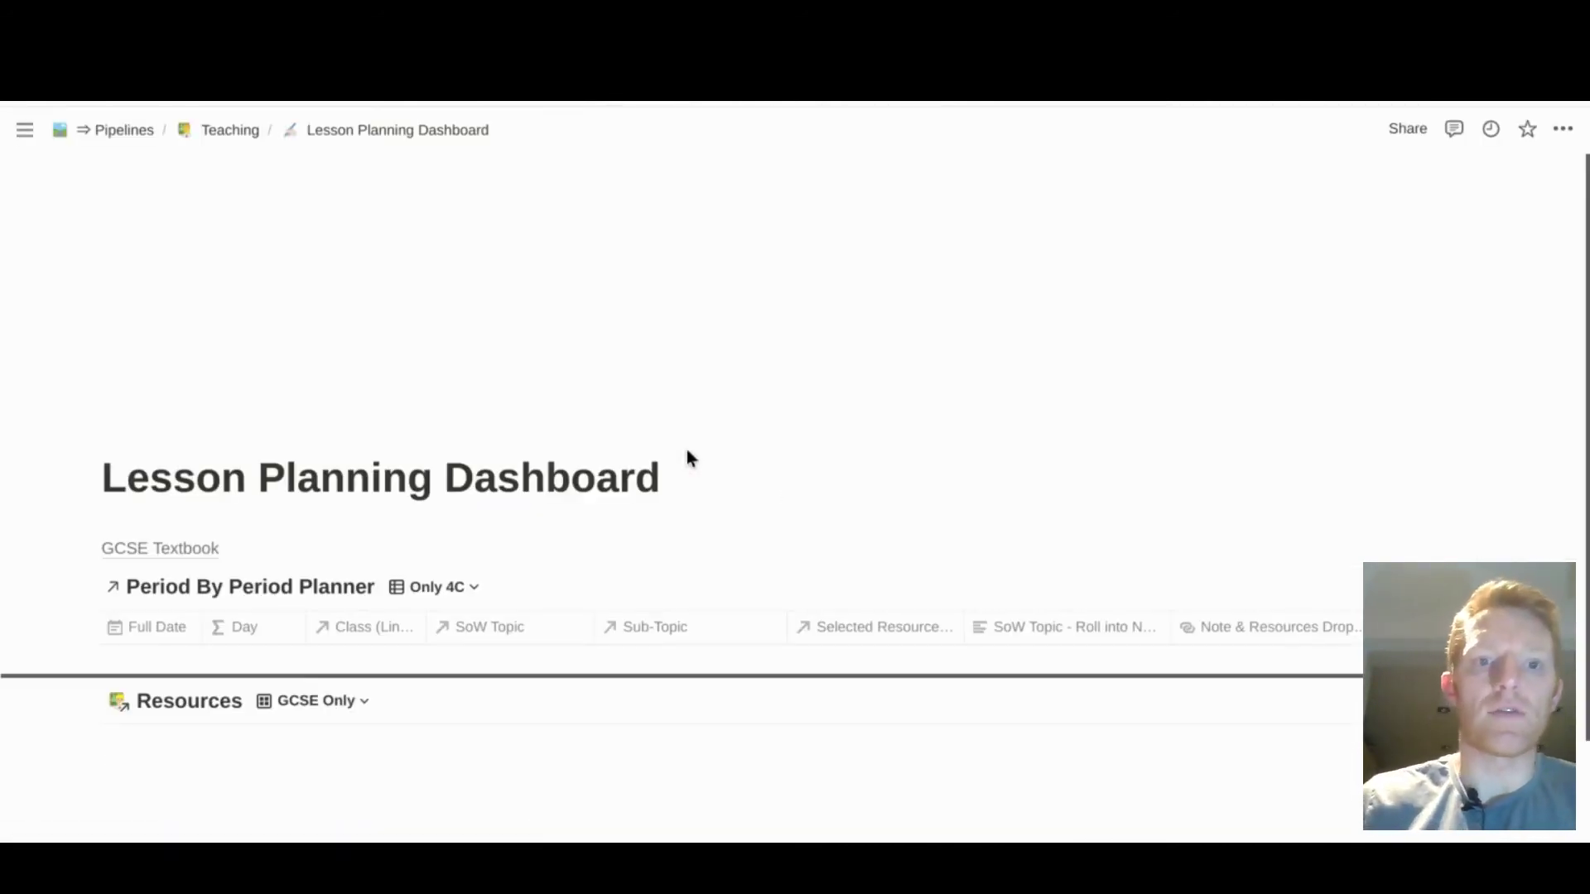
scroll(687, 449, "down", 1)
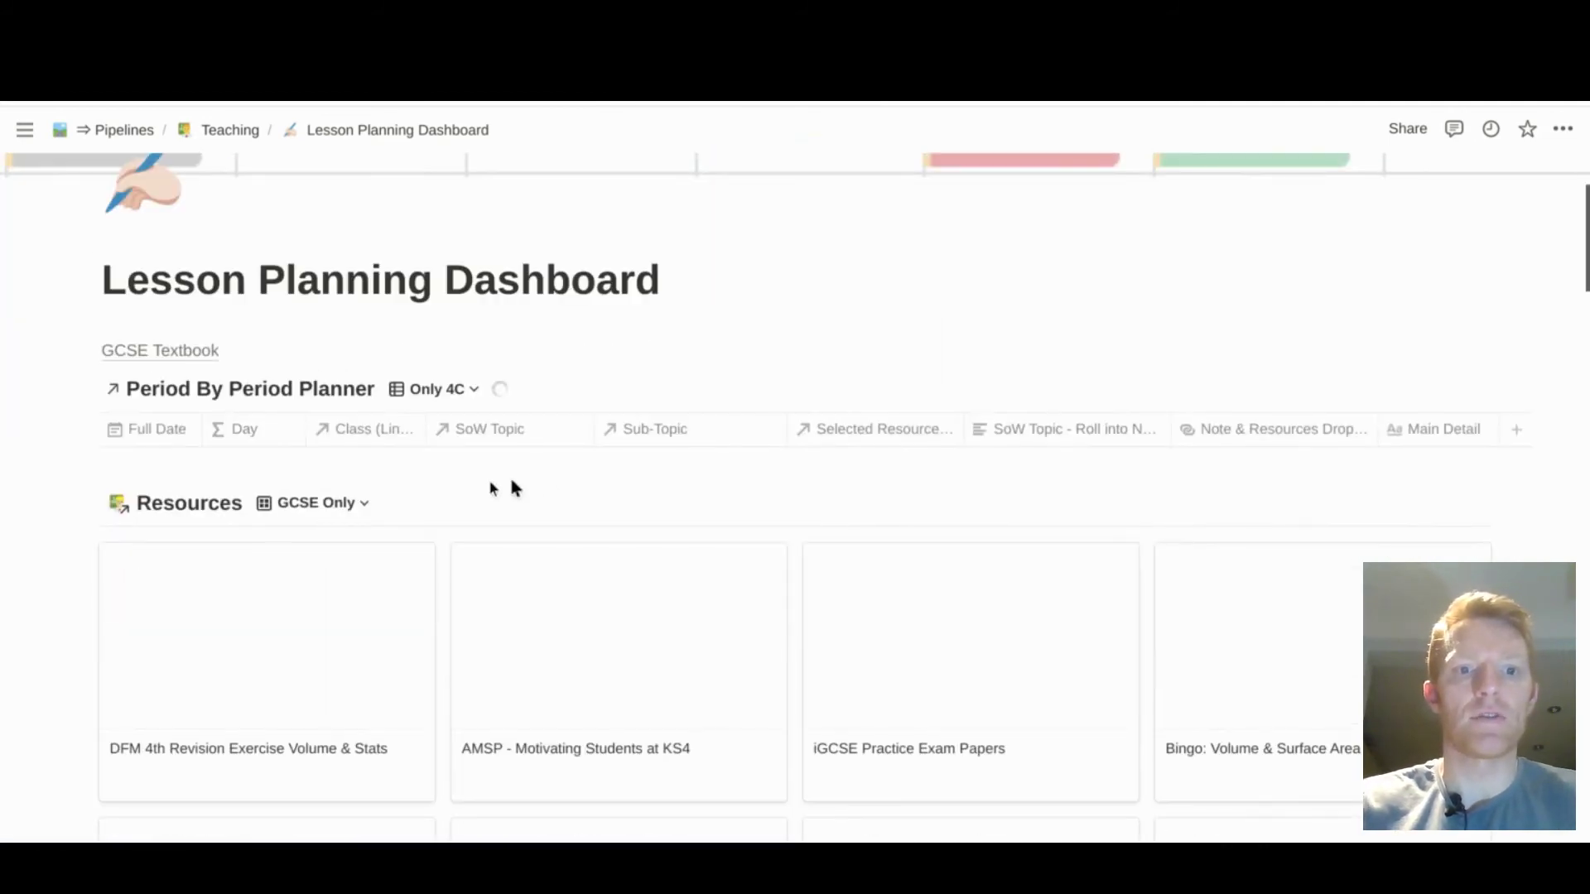
left_click(434, 391)
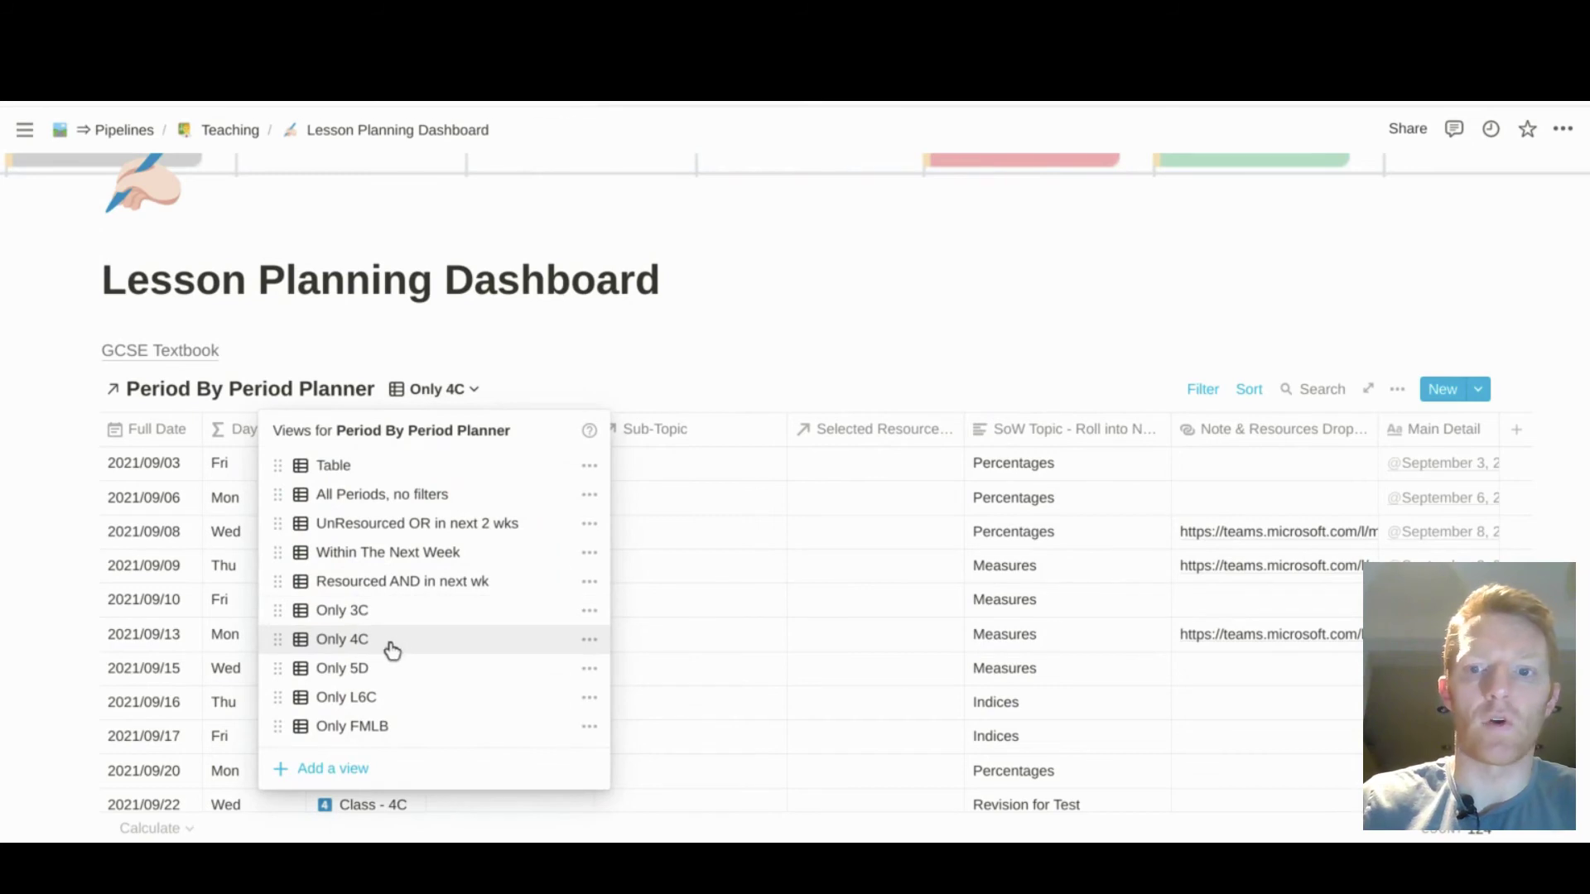
left_click(770, 275)
scroll(643, 567, "down", 3)
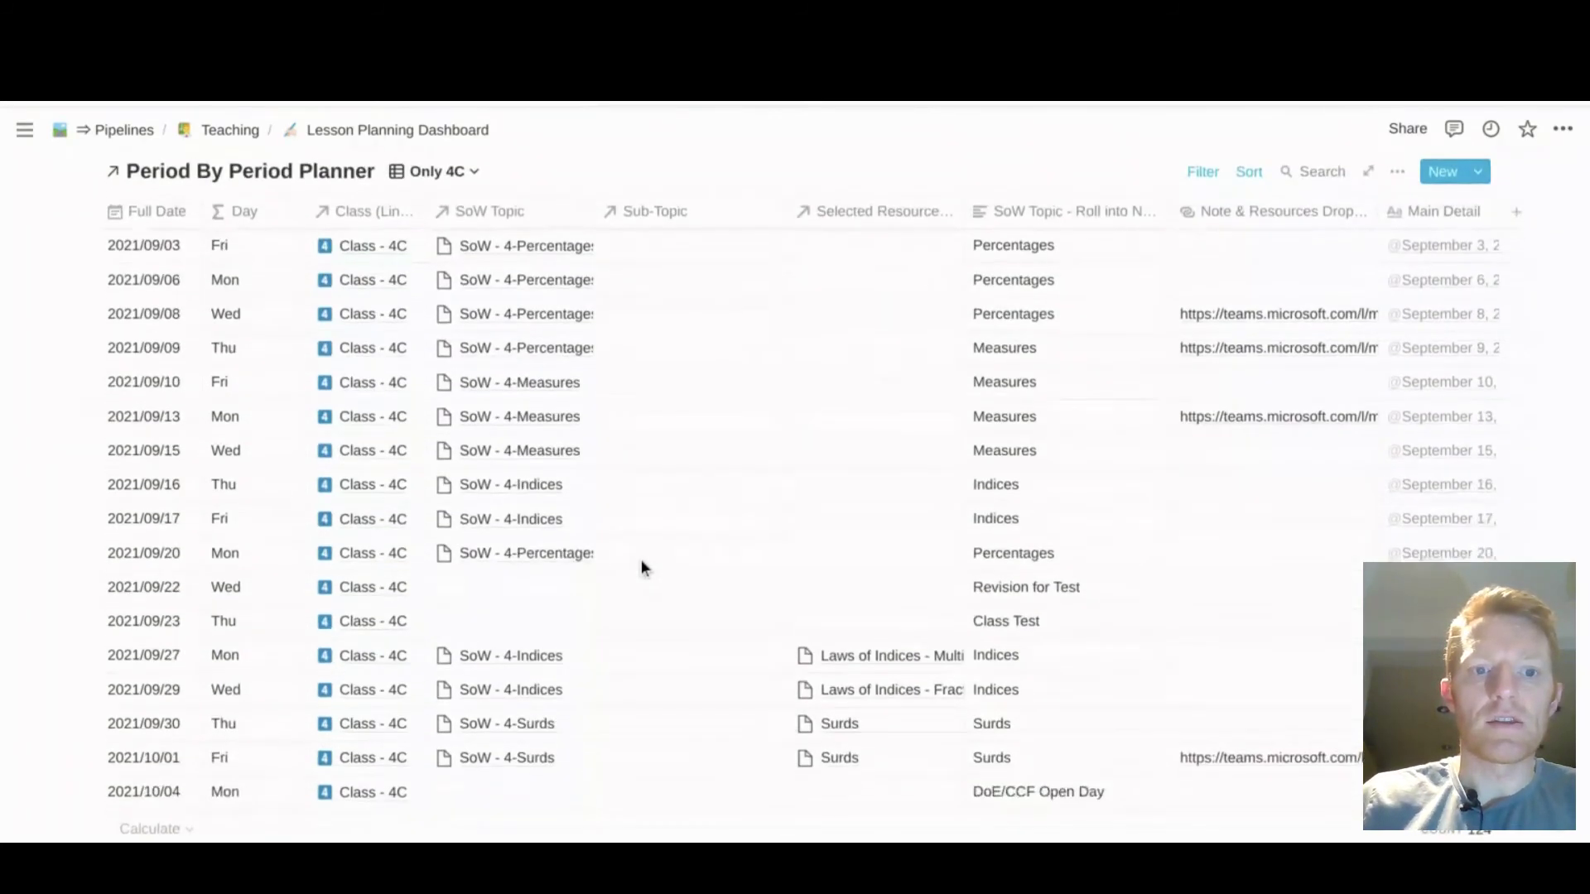
scroll(642, 563, "down", 10)
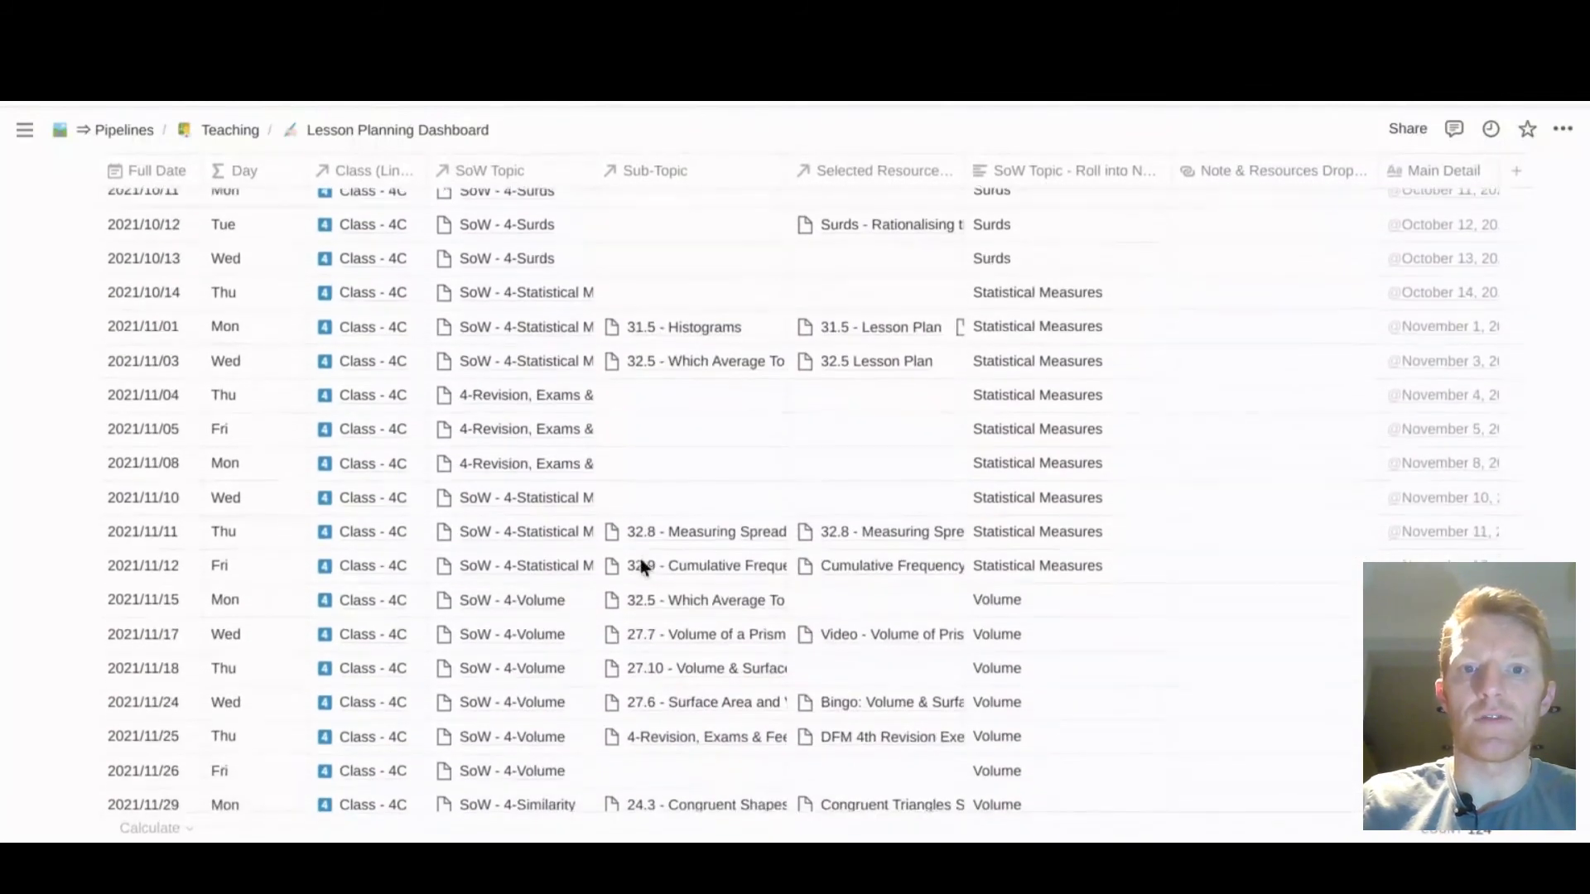
scroll(639, 559, "down", 3)
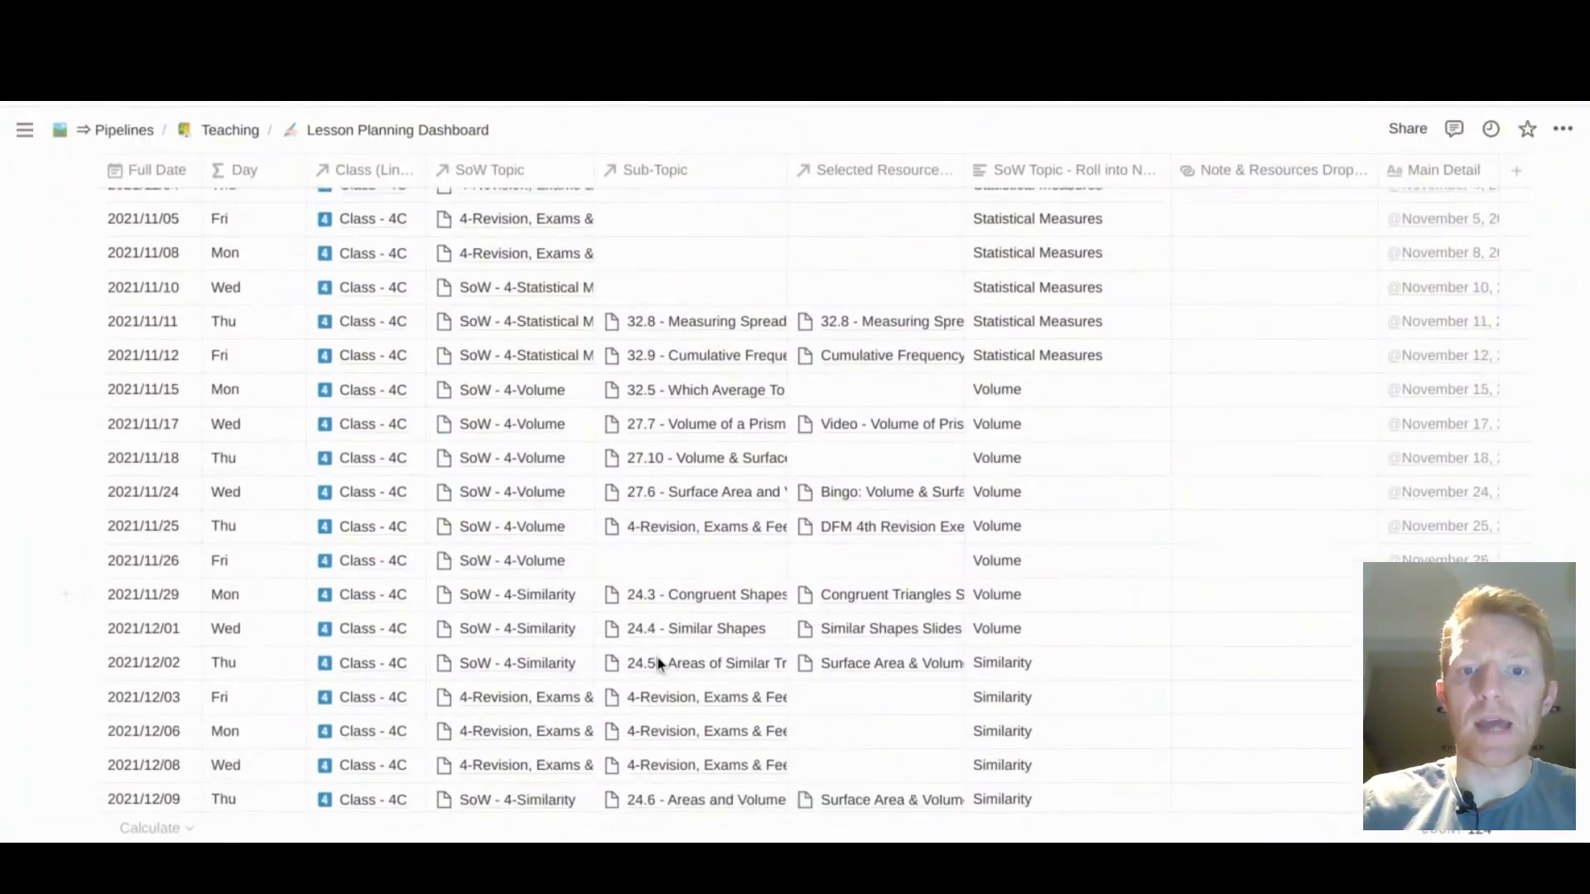
scroll(658, 657, "down", 1)
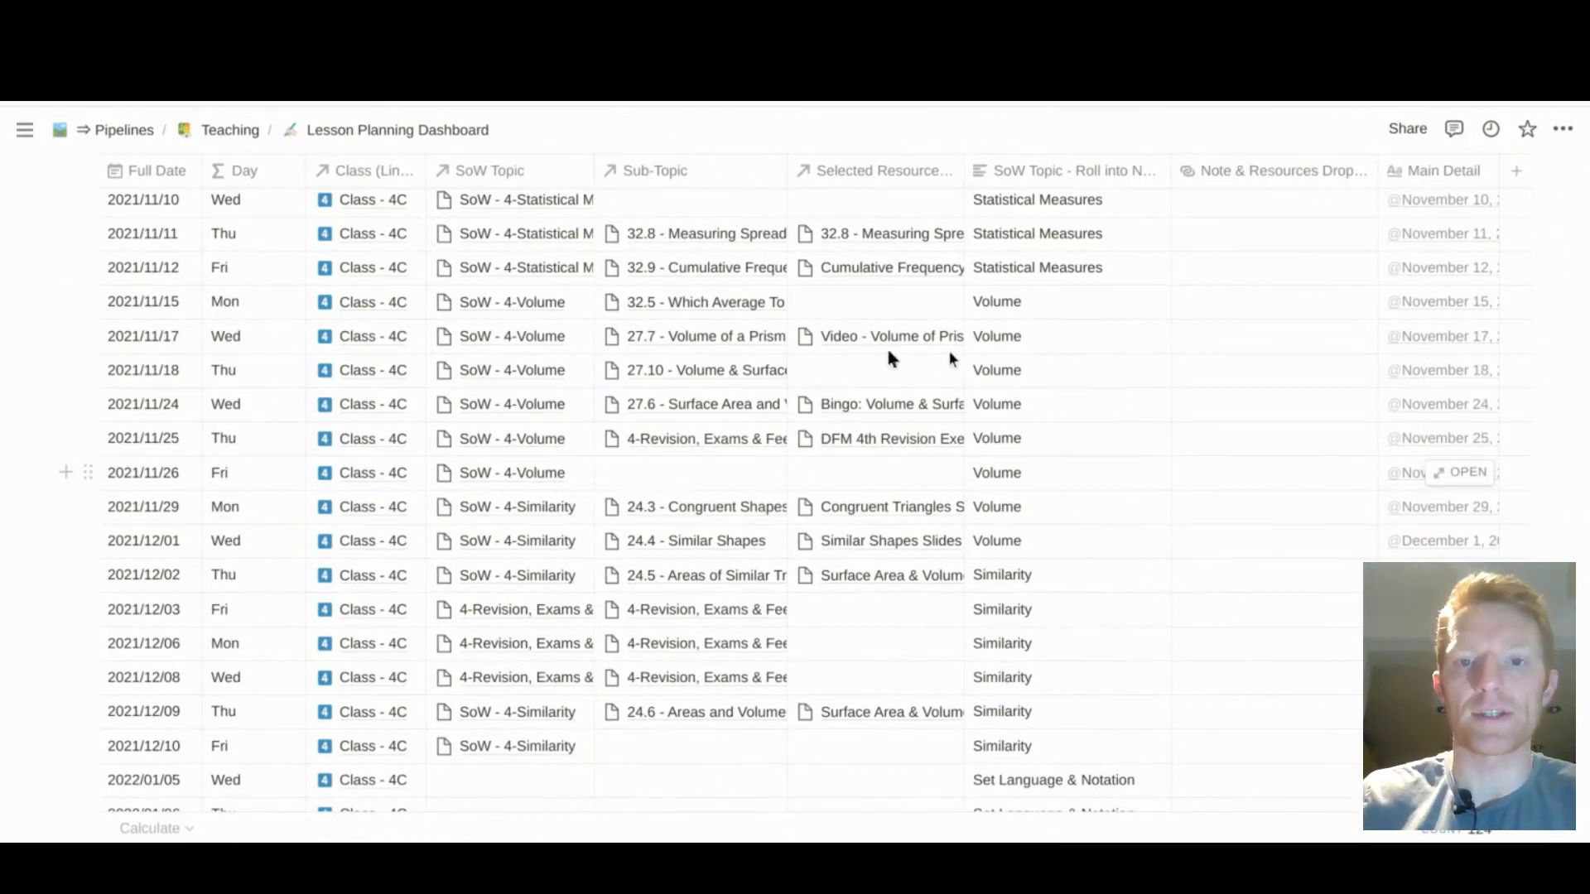
scroll(877, 638, "down", 1)
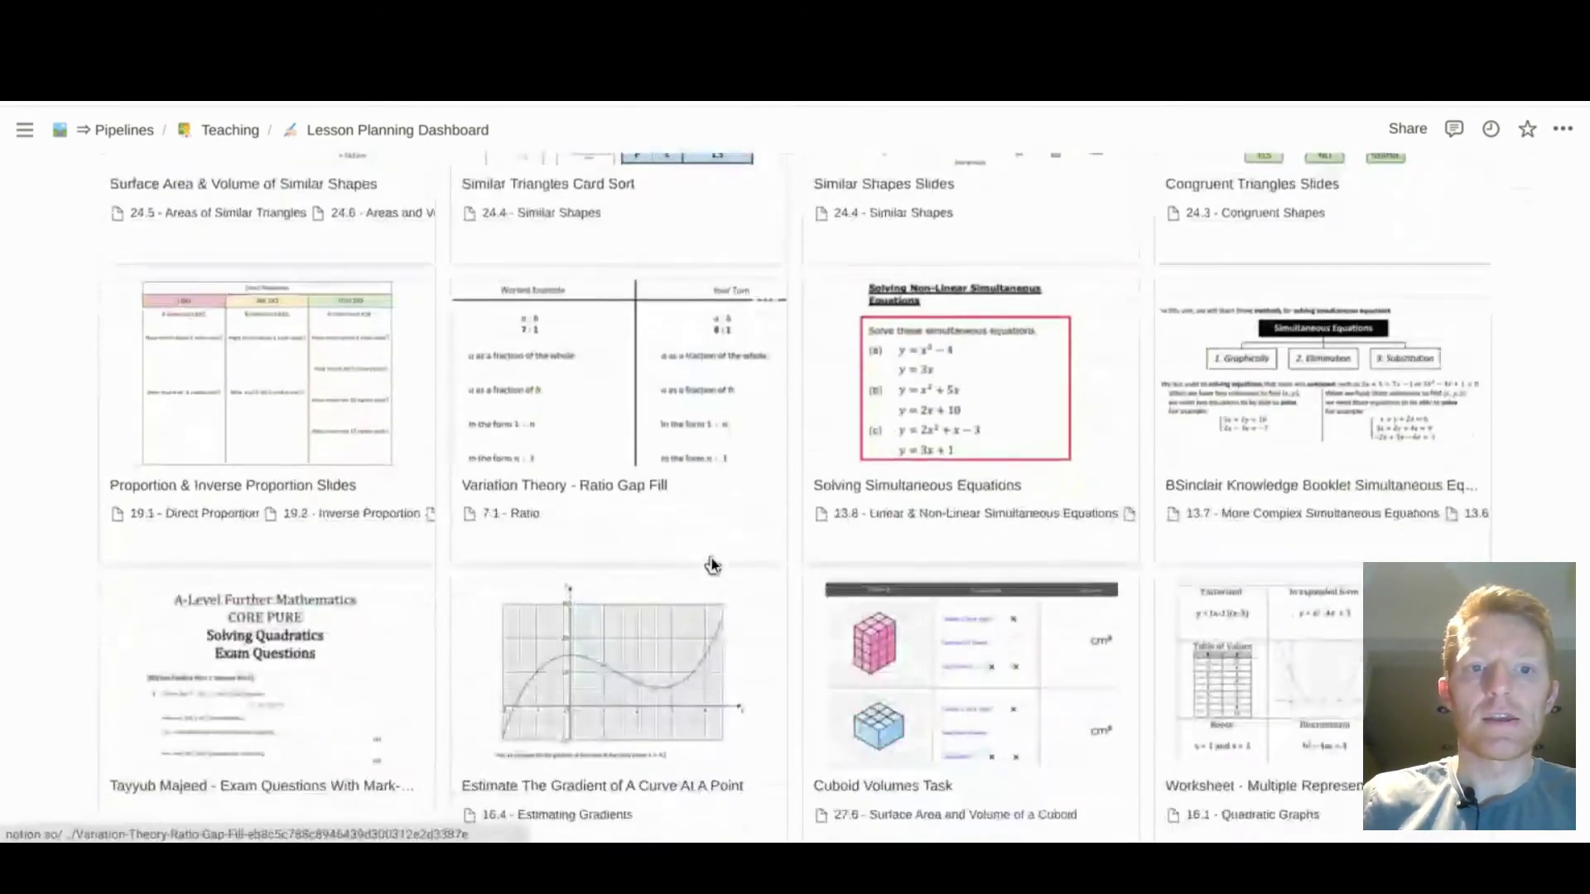
scroll(712, 563, "down", 1)
left_click(712, 566)
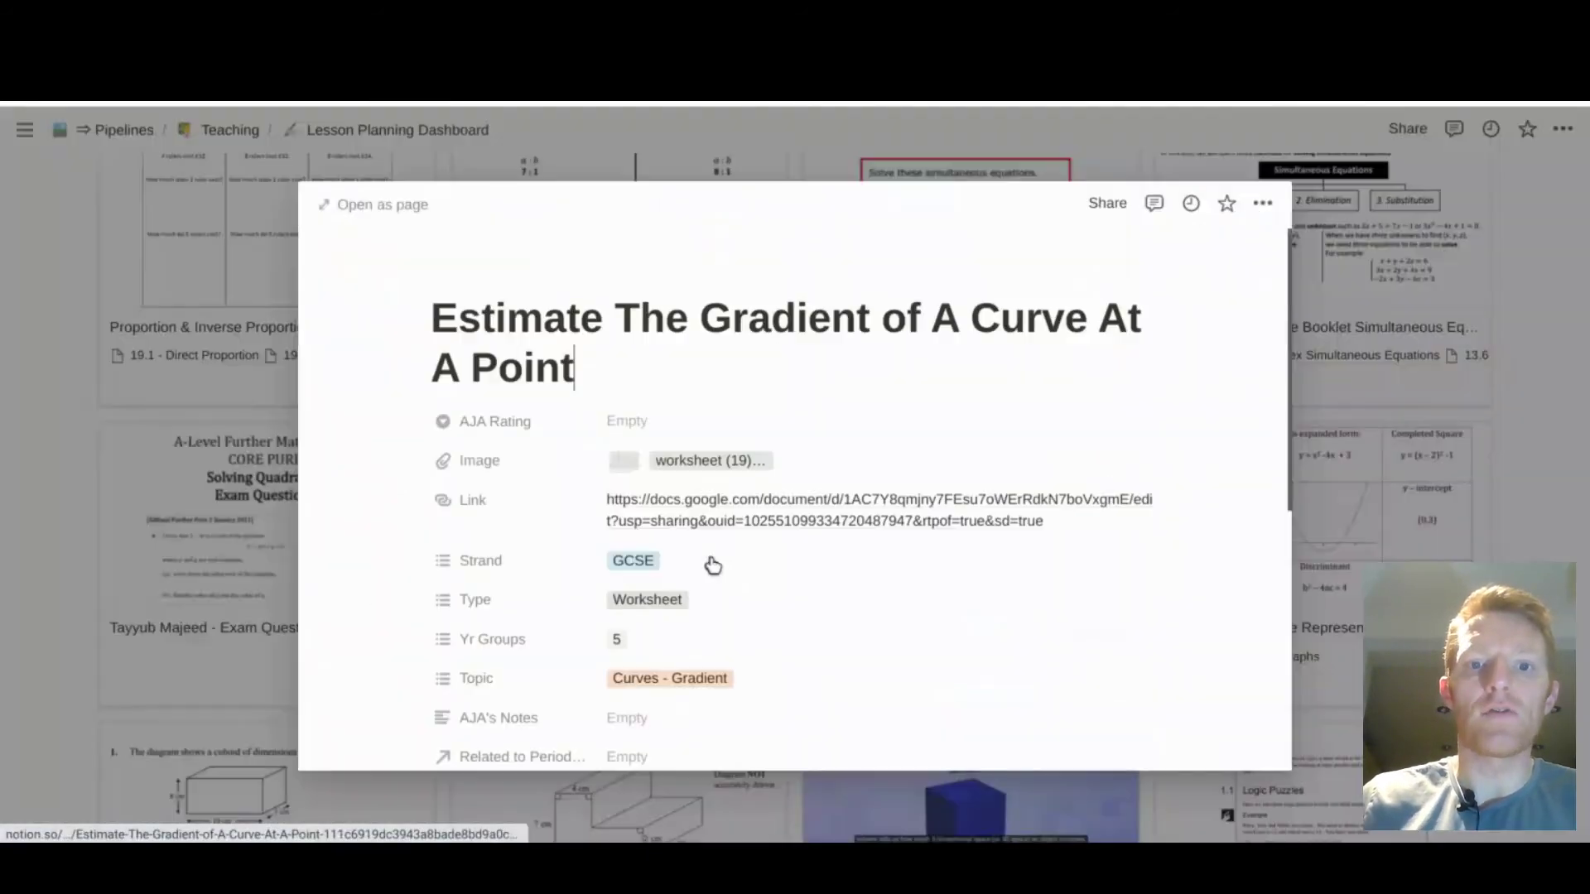
left_click(197, 401)
scroll(197, 406, "up", 5)
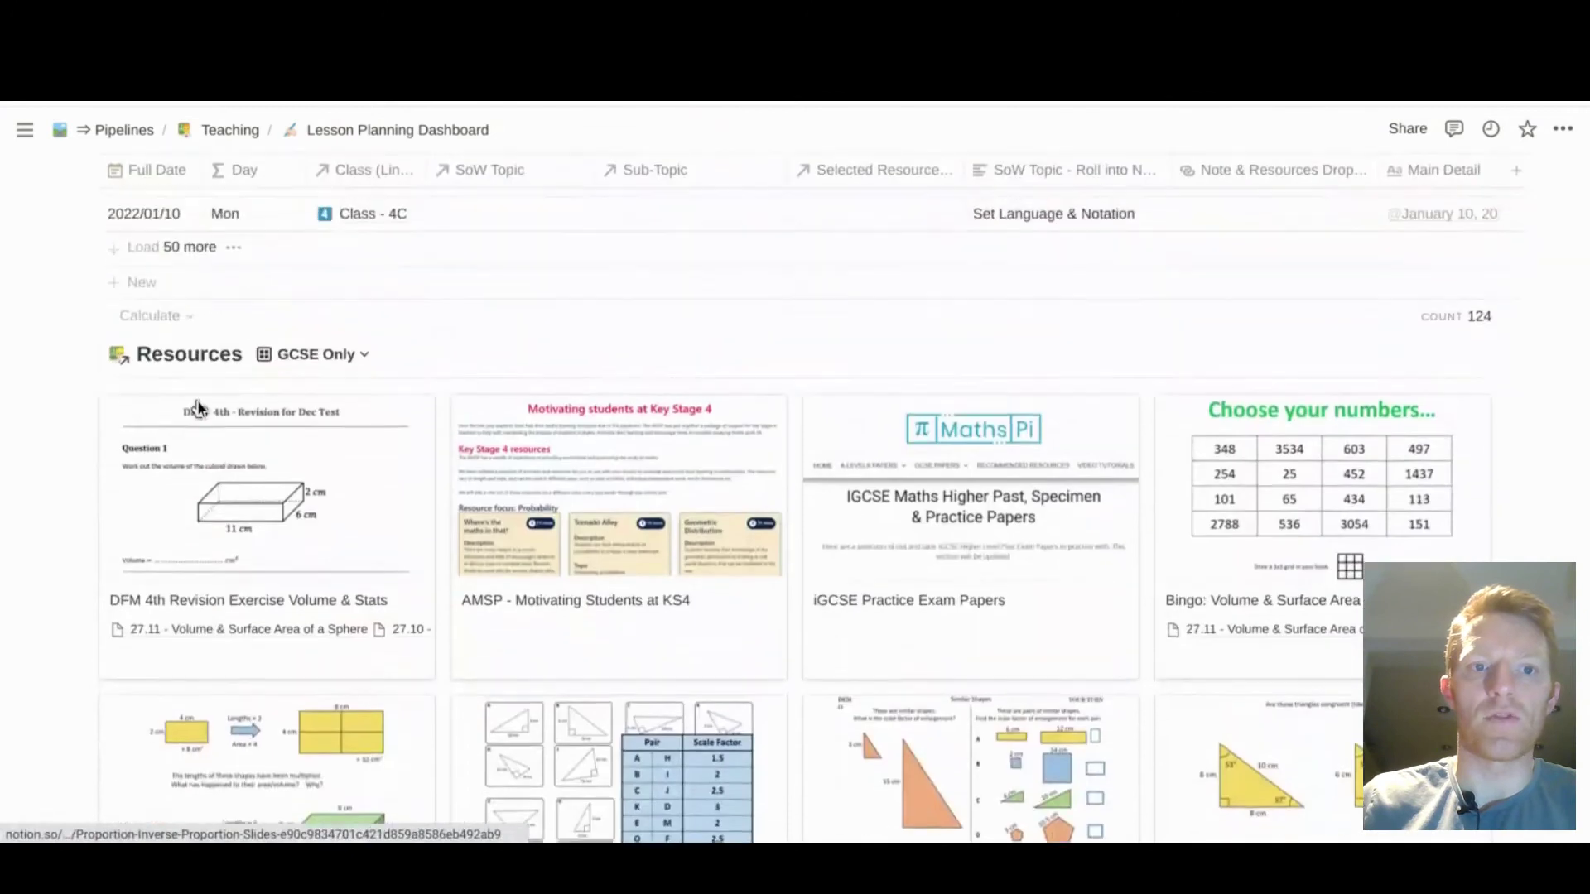
scroll(197, 406, "up", 8)
scroll(197, 406, "down", 7)
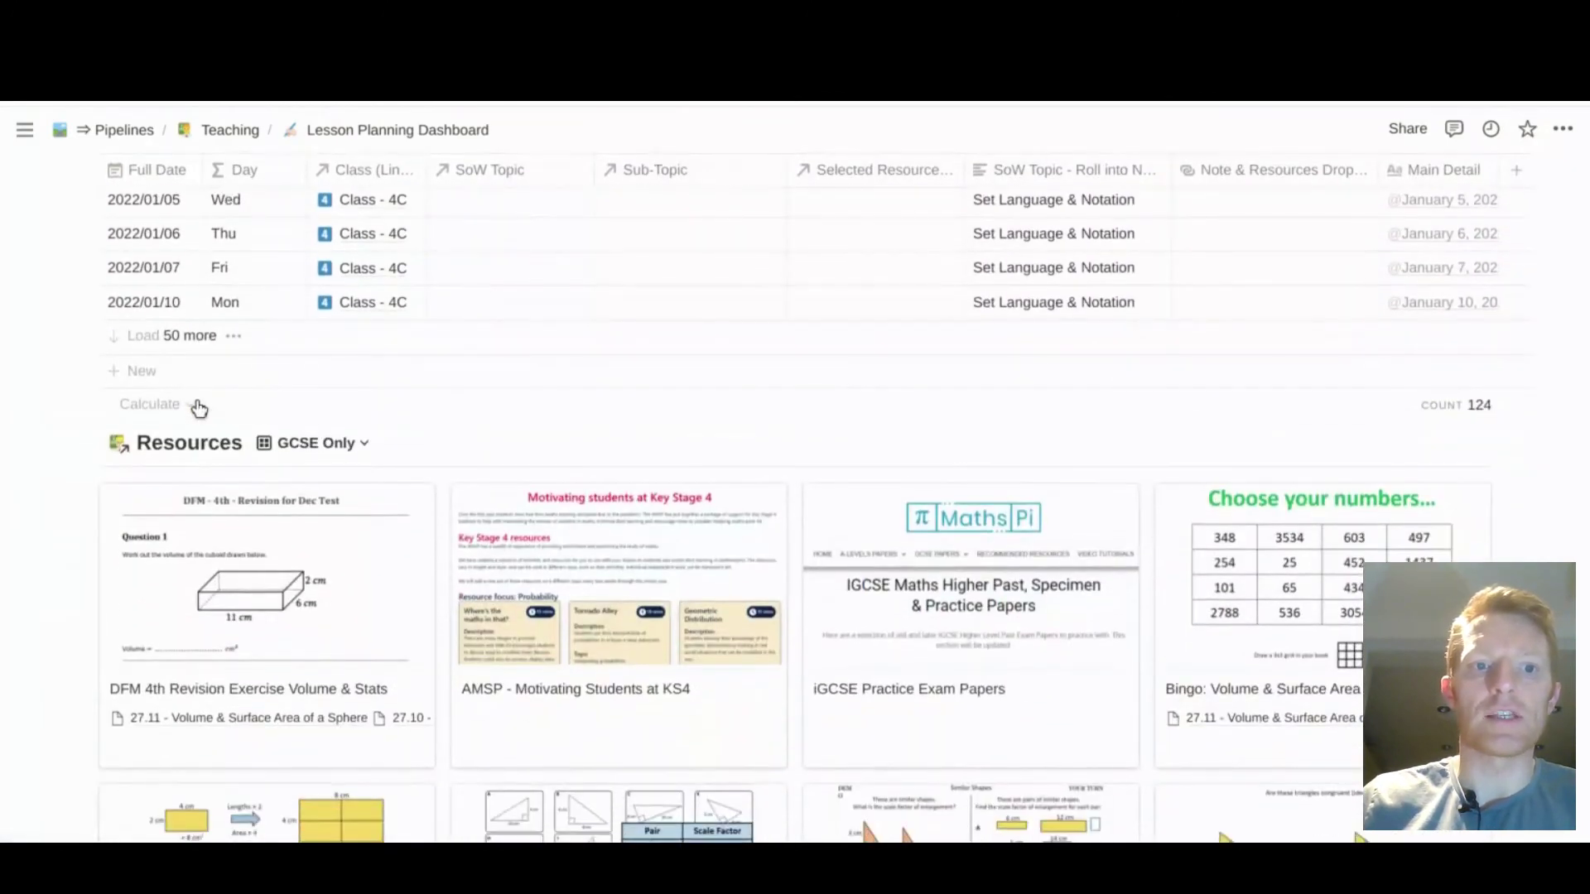
scroll(197, 406, "down", 2)
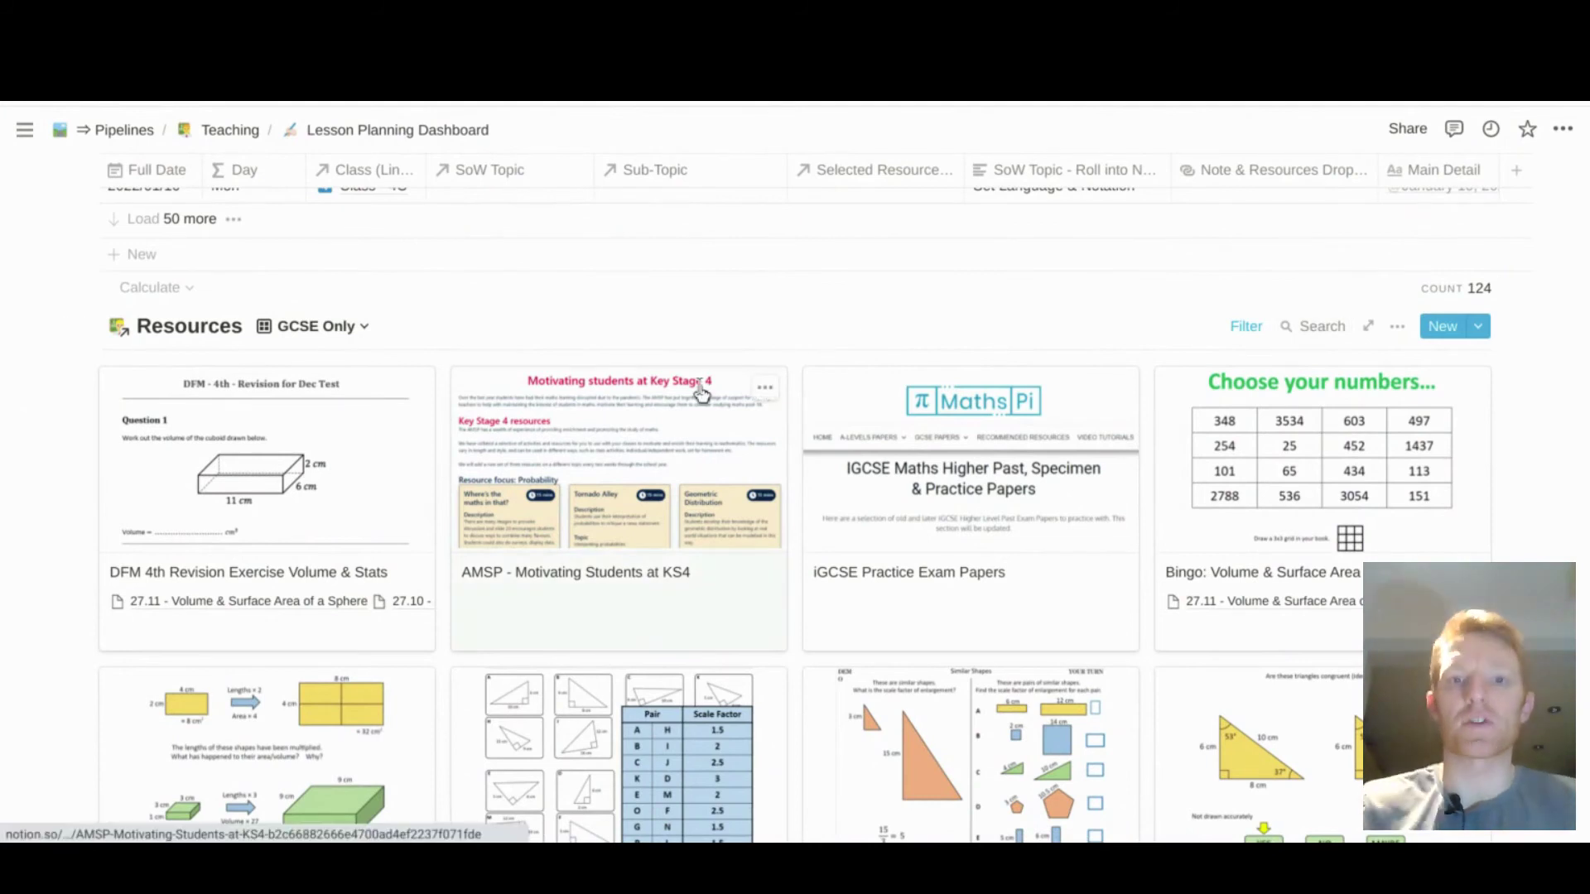
scroll(701, 391, "up", 7)
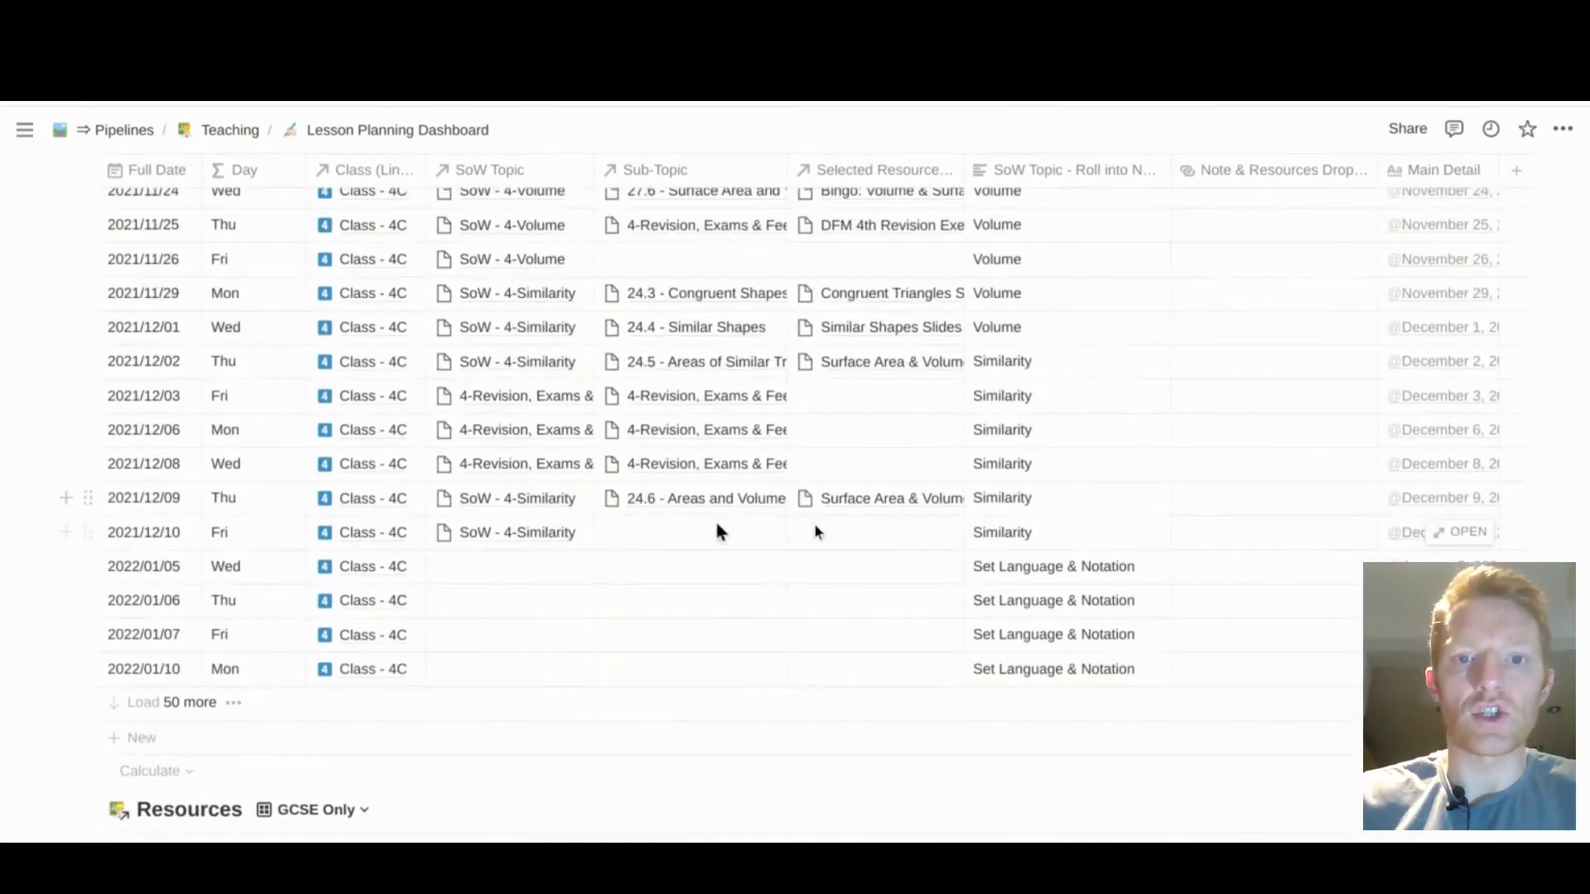
scroll(648, 580, "down", 7)
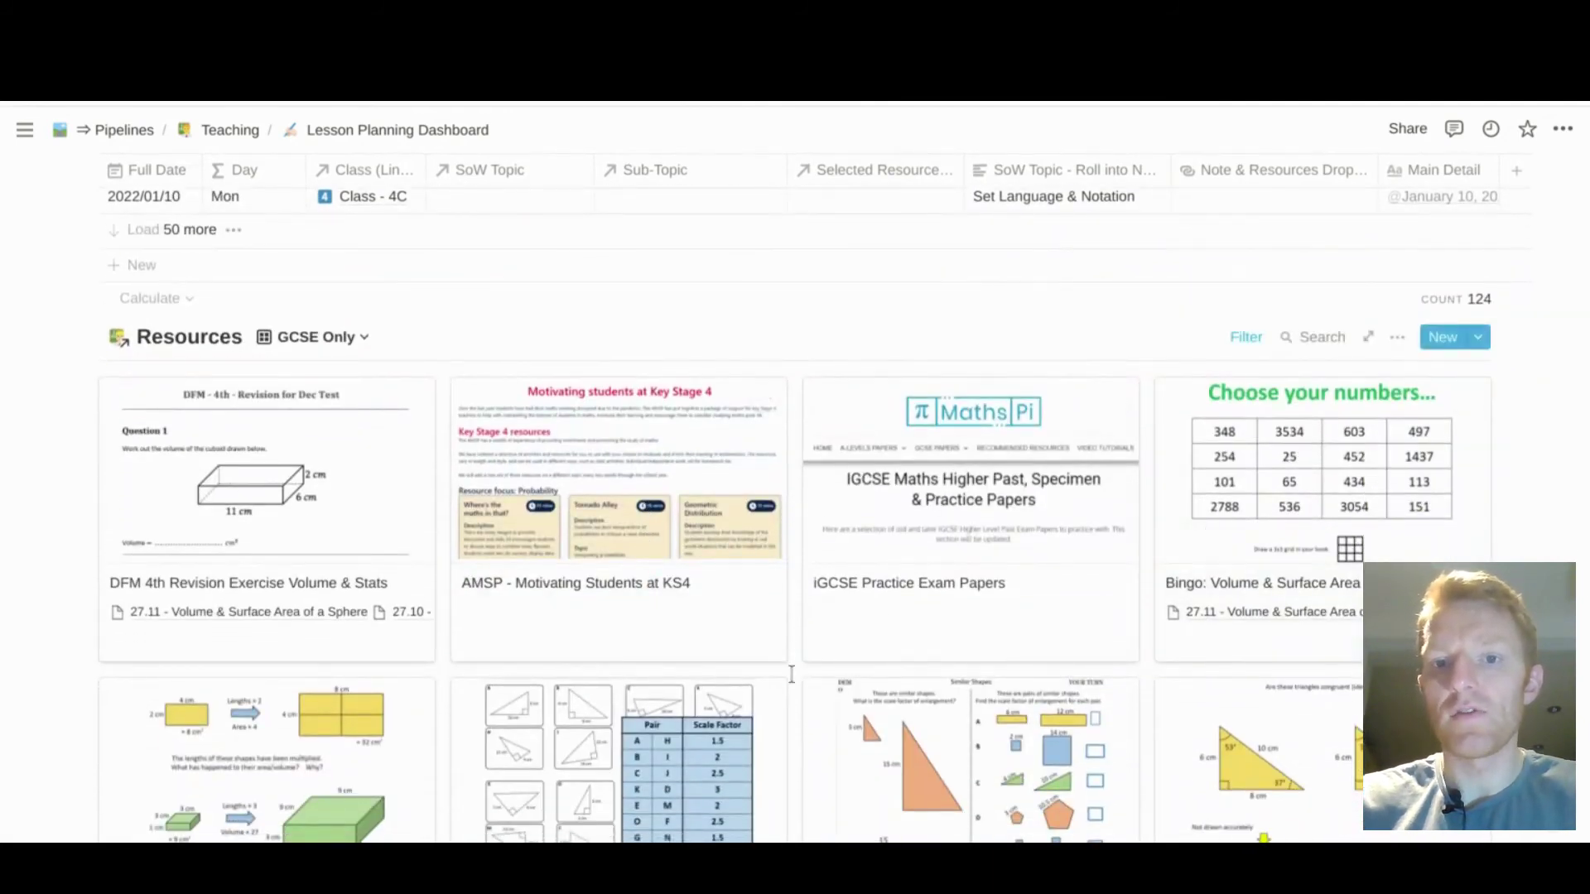
scroll(791, 675, "down", 12)
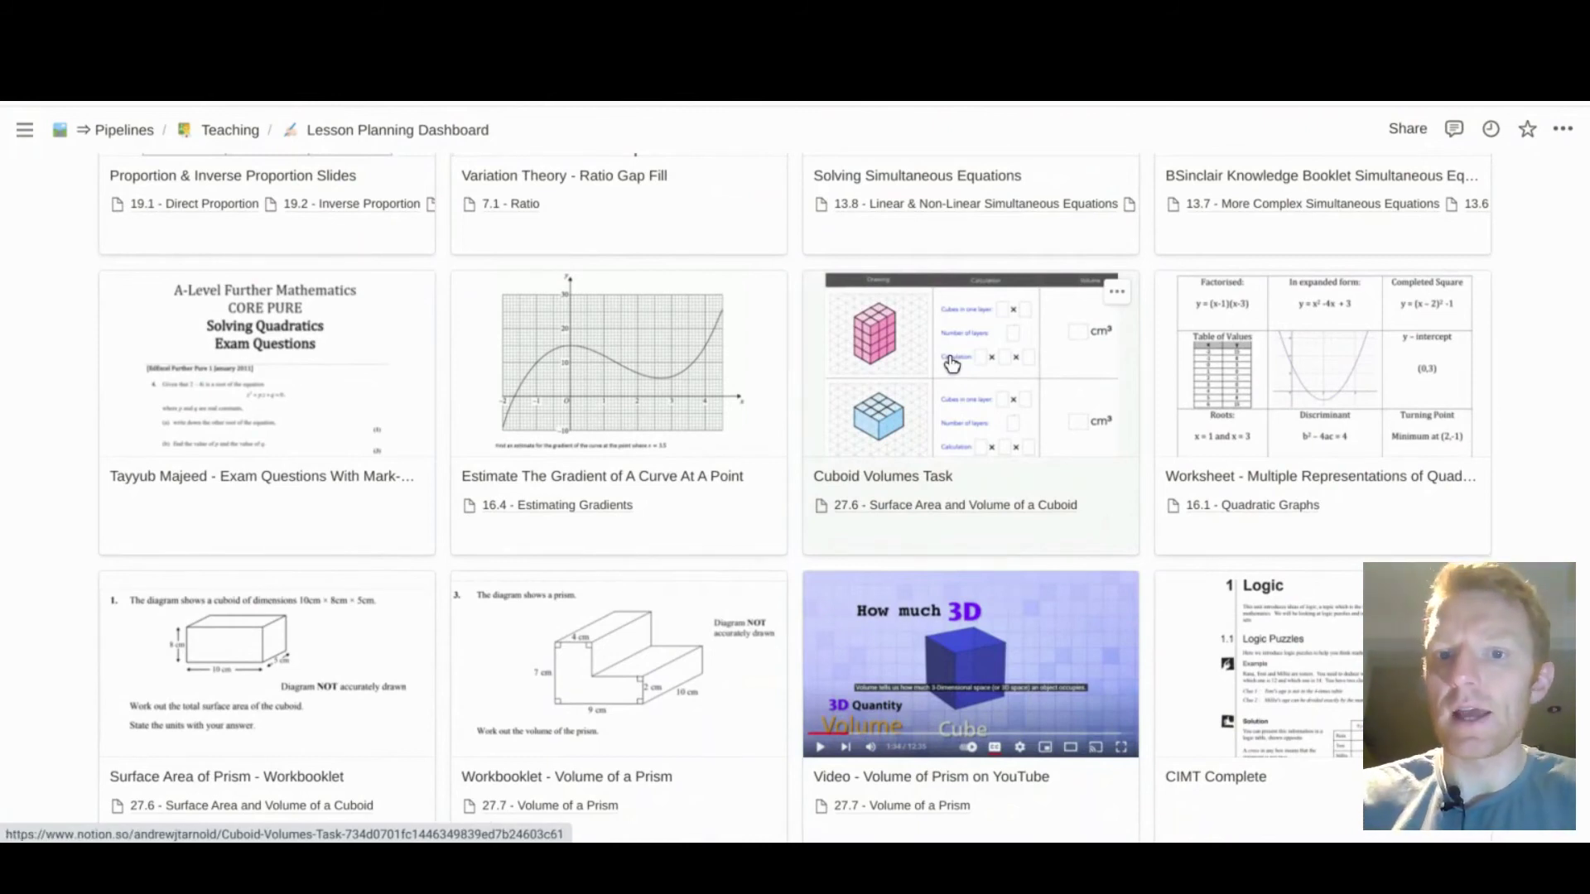
scroll(917, 629, "down", 10)
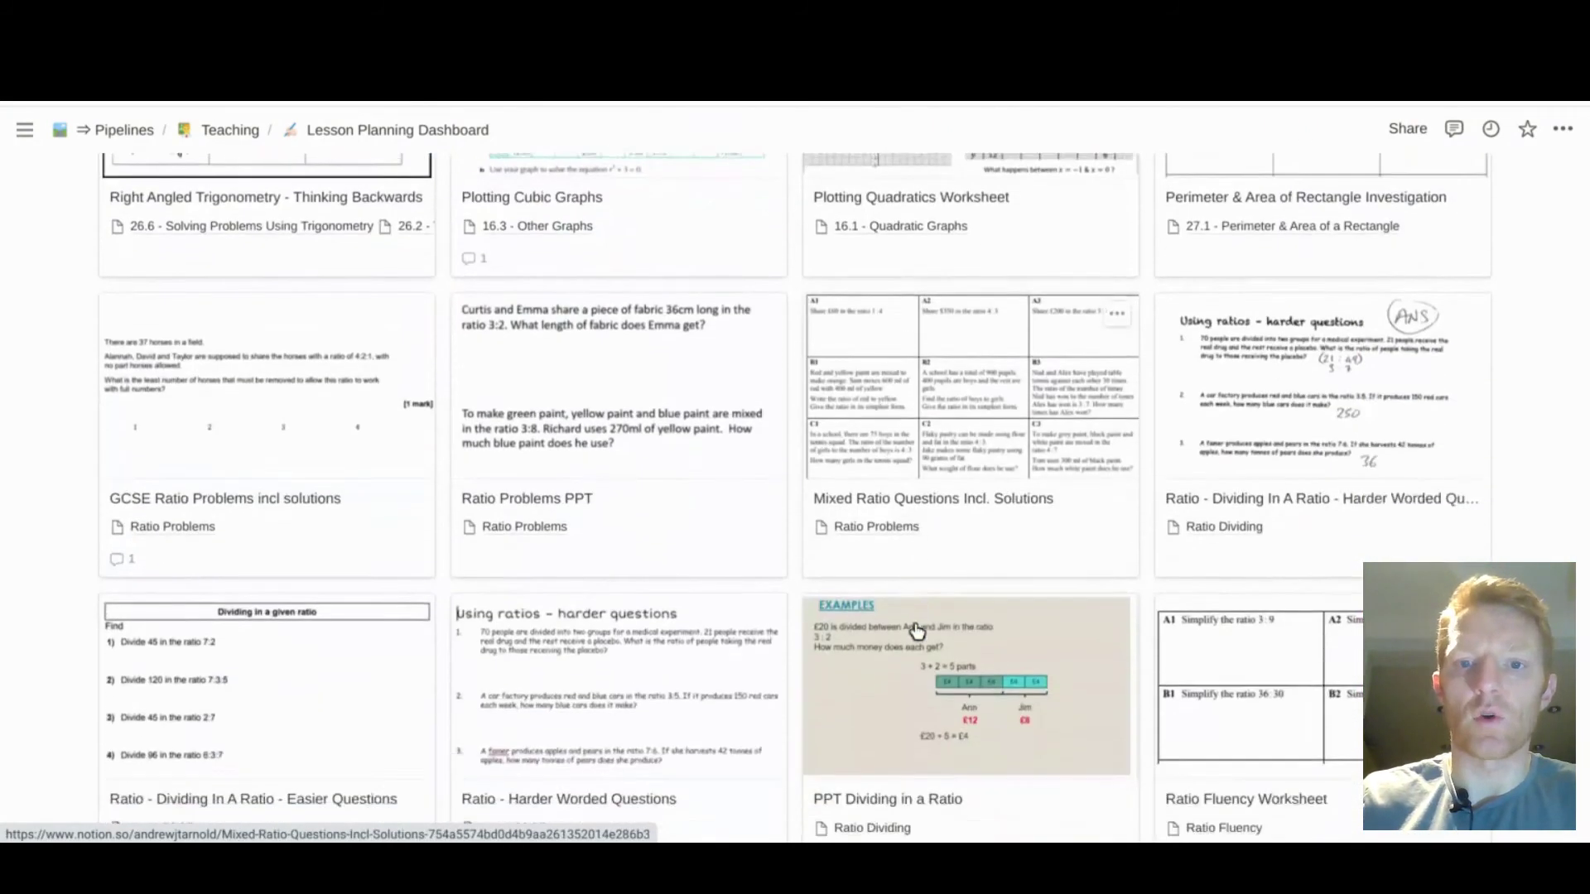
scroll(917, 629, "up", 15)
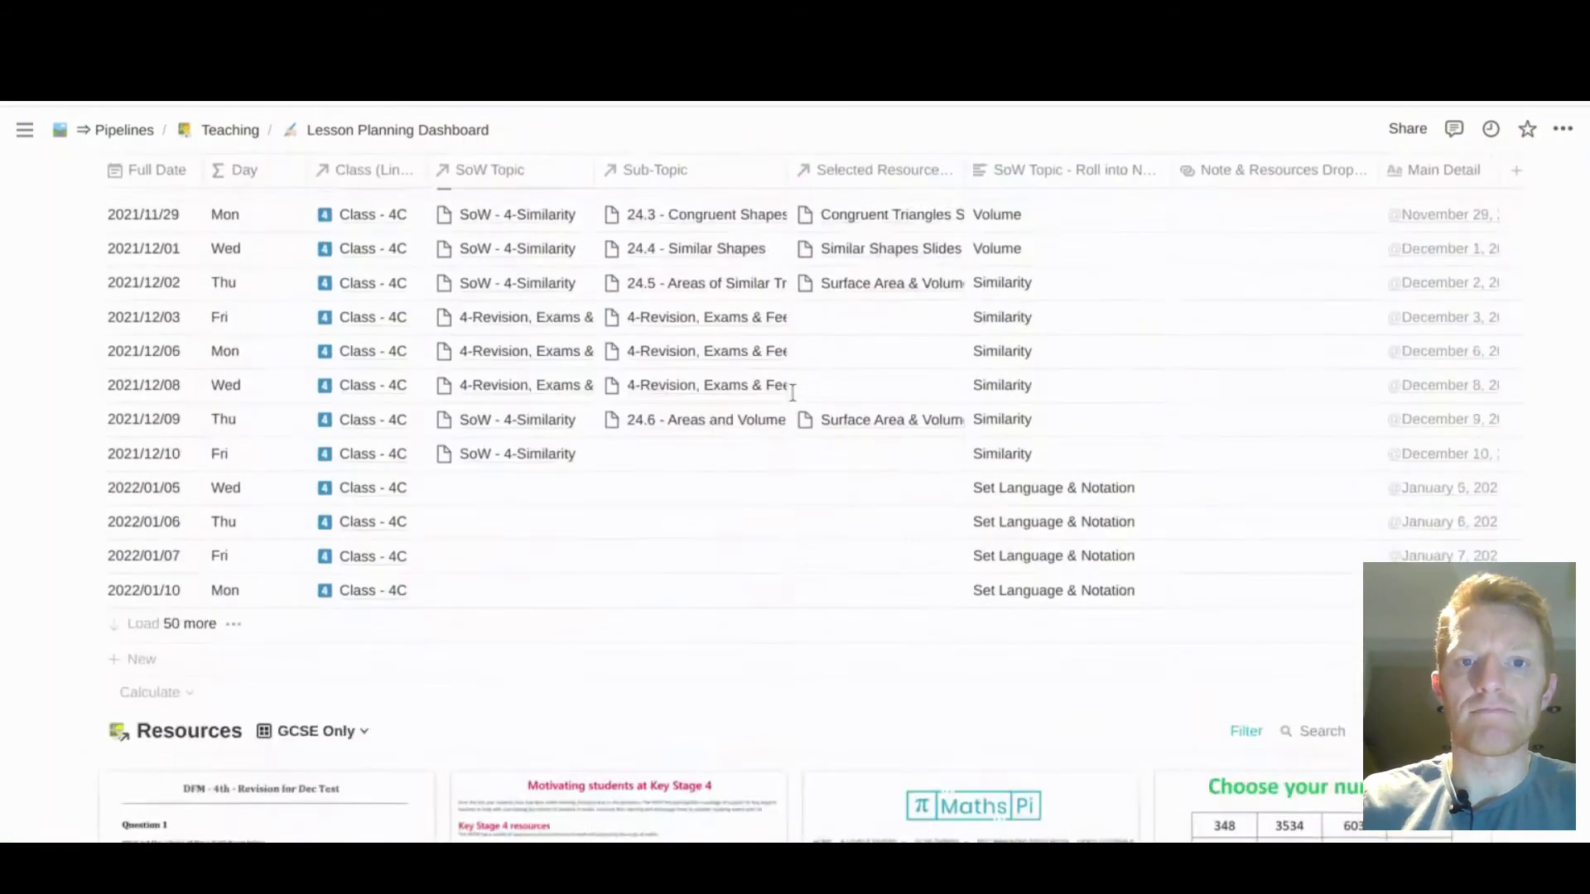
scroll(793, 393, "up", 5)
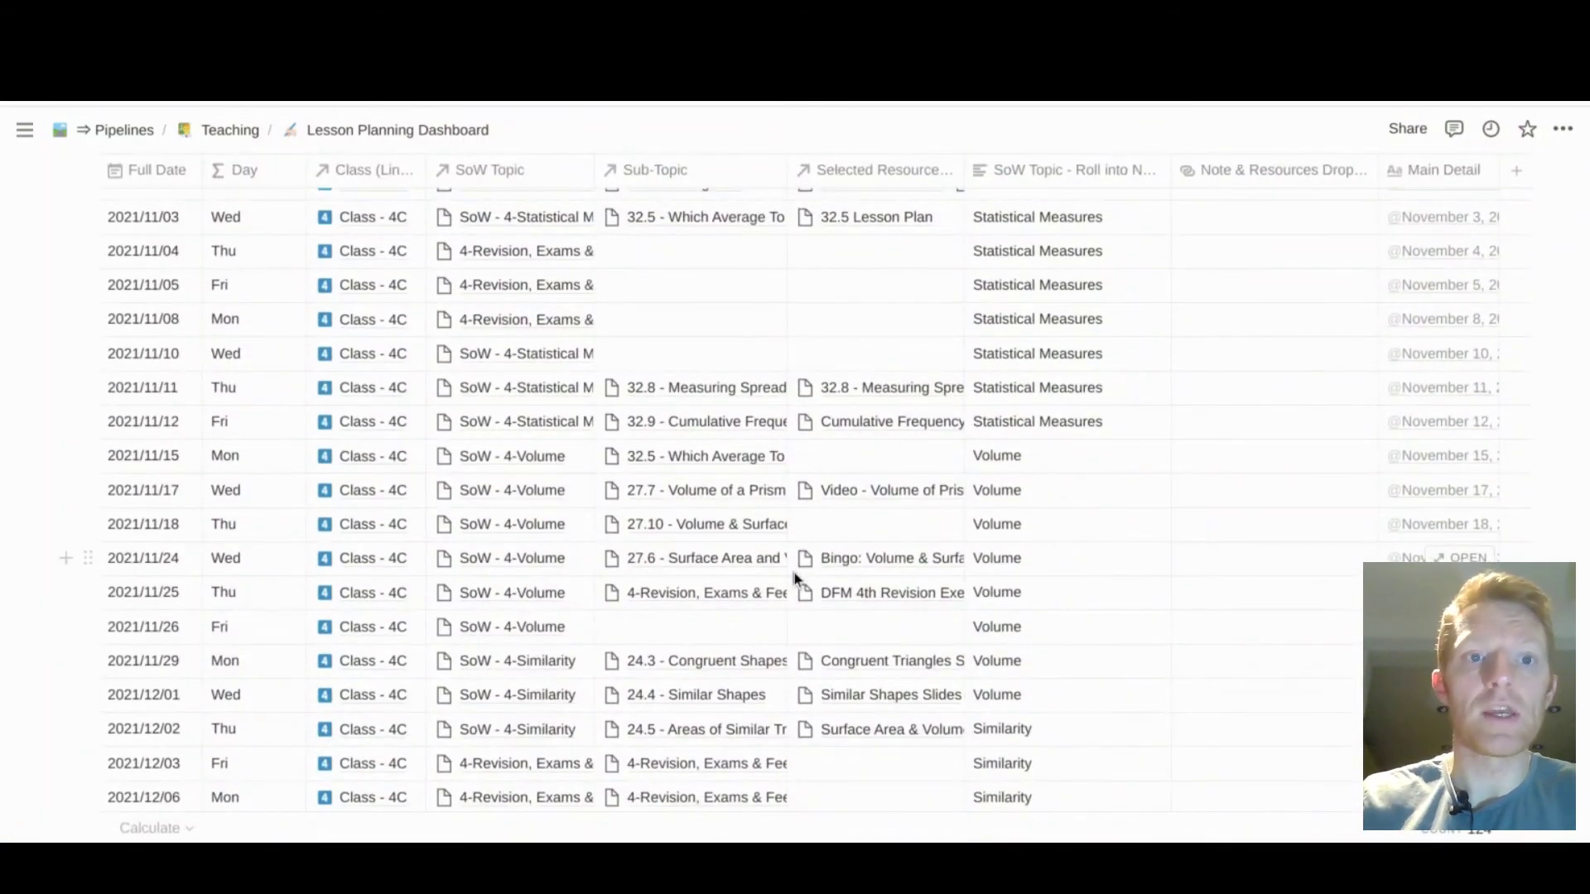
scroll(793, 578, "up", 5)
scroll(797, 578, "up", 3)
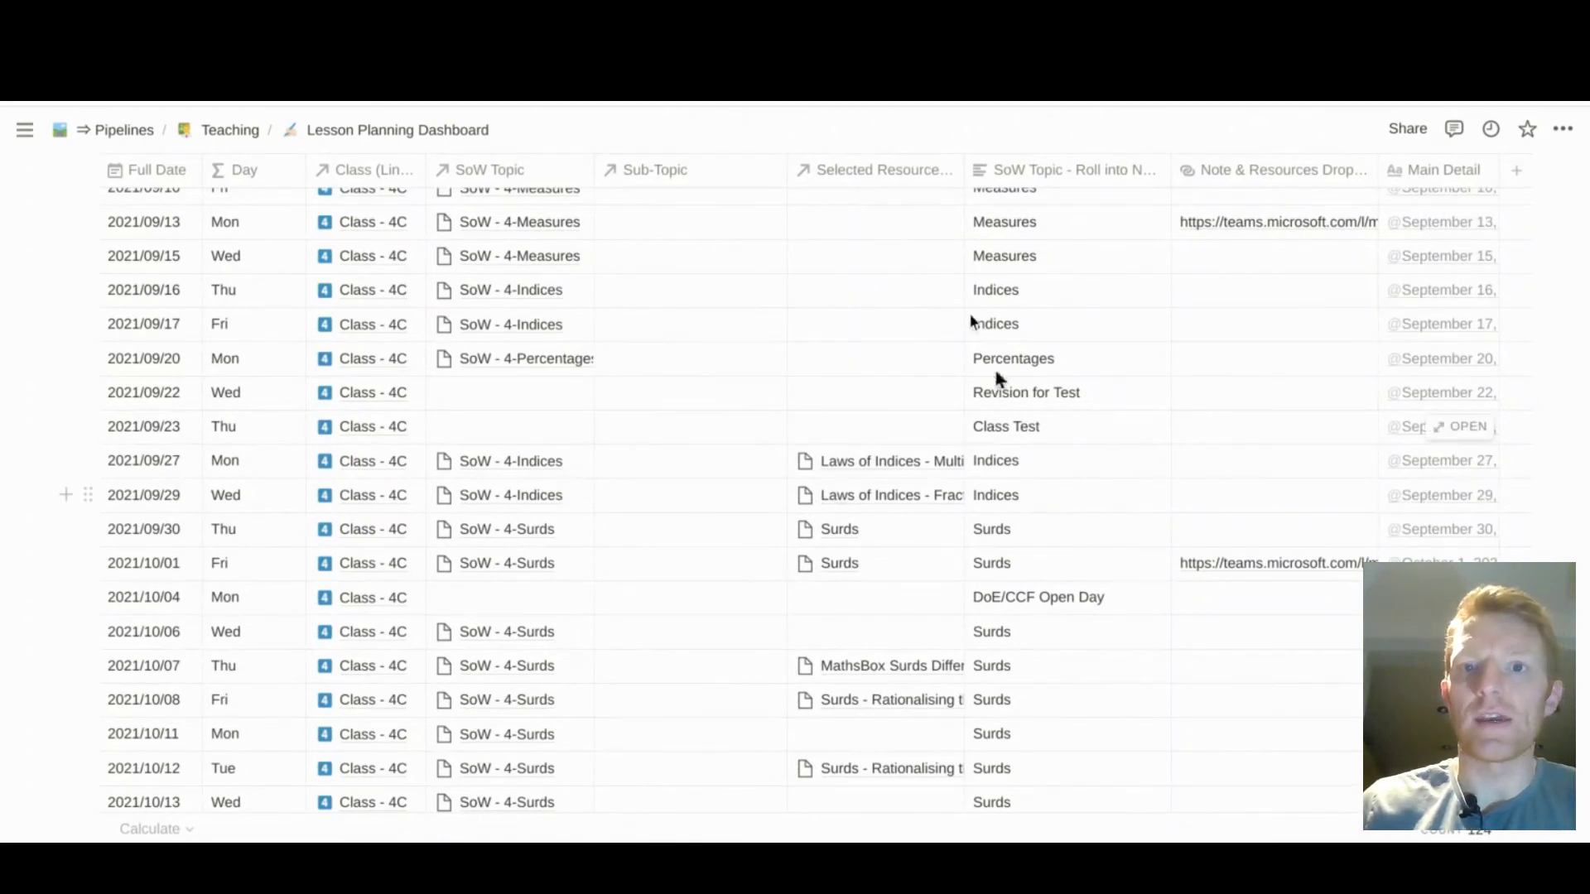
Step: Open the full Resources database from the 2021/09/27 lesson's Selected Resources
left_click(881, 467)
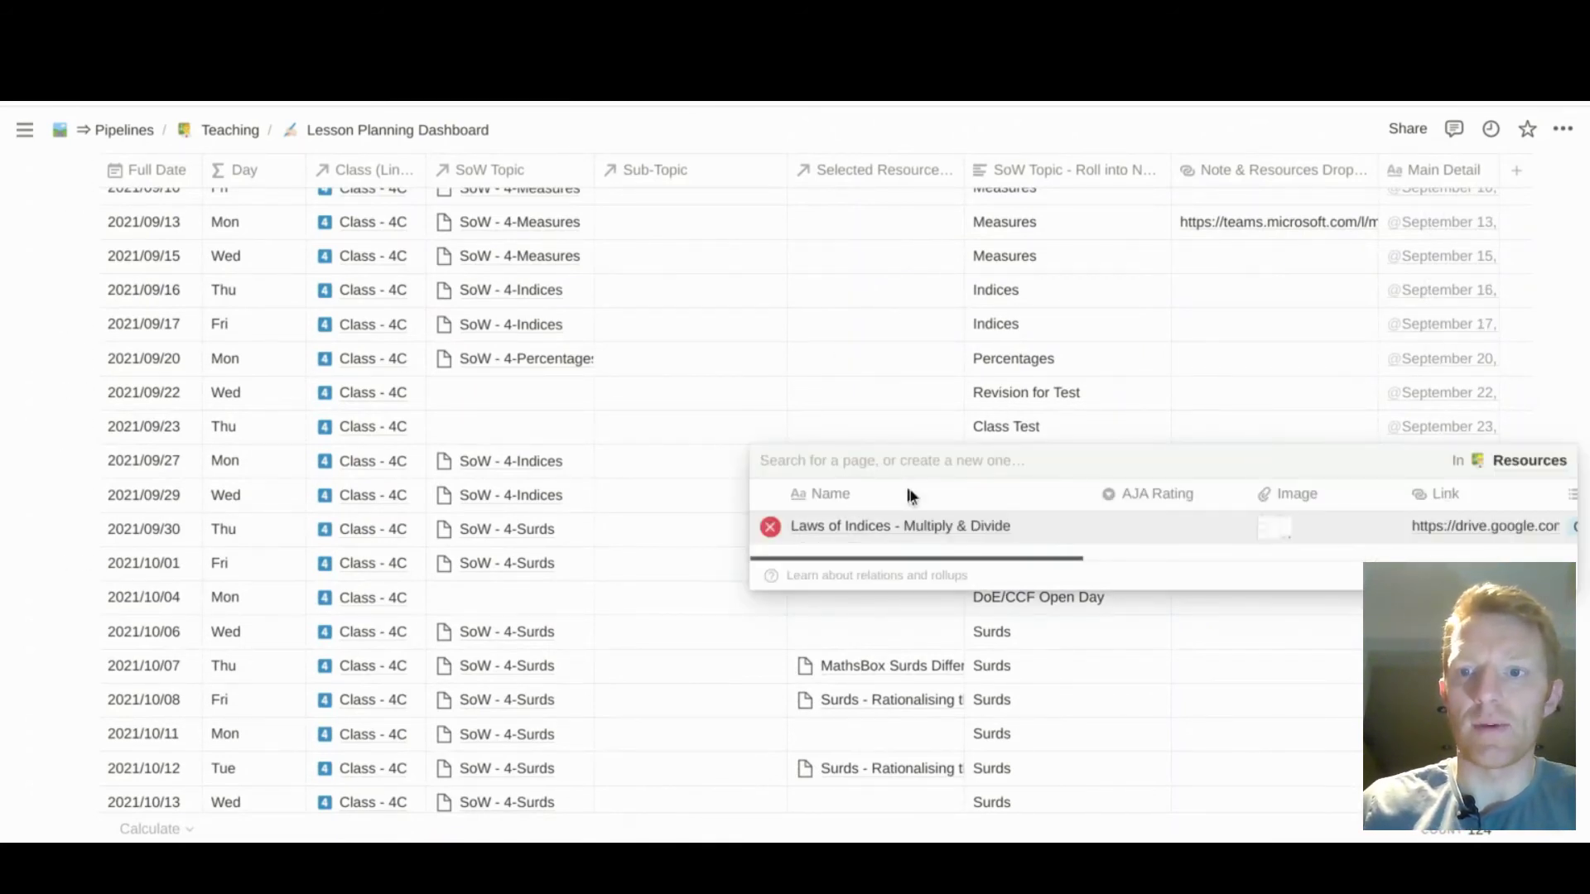
left_click(1532, 461)
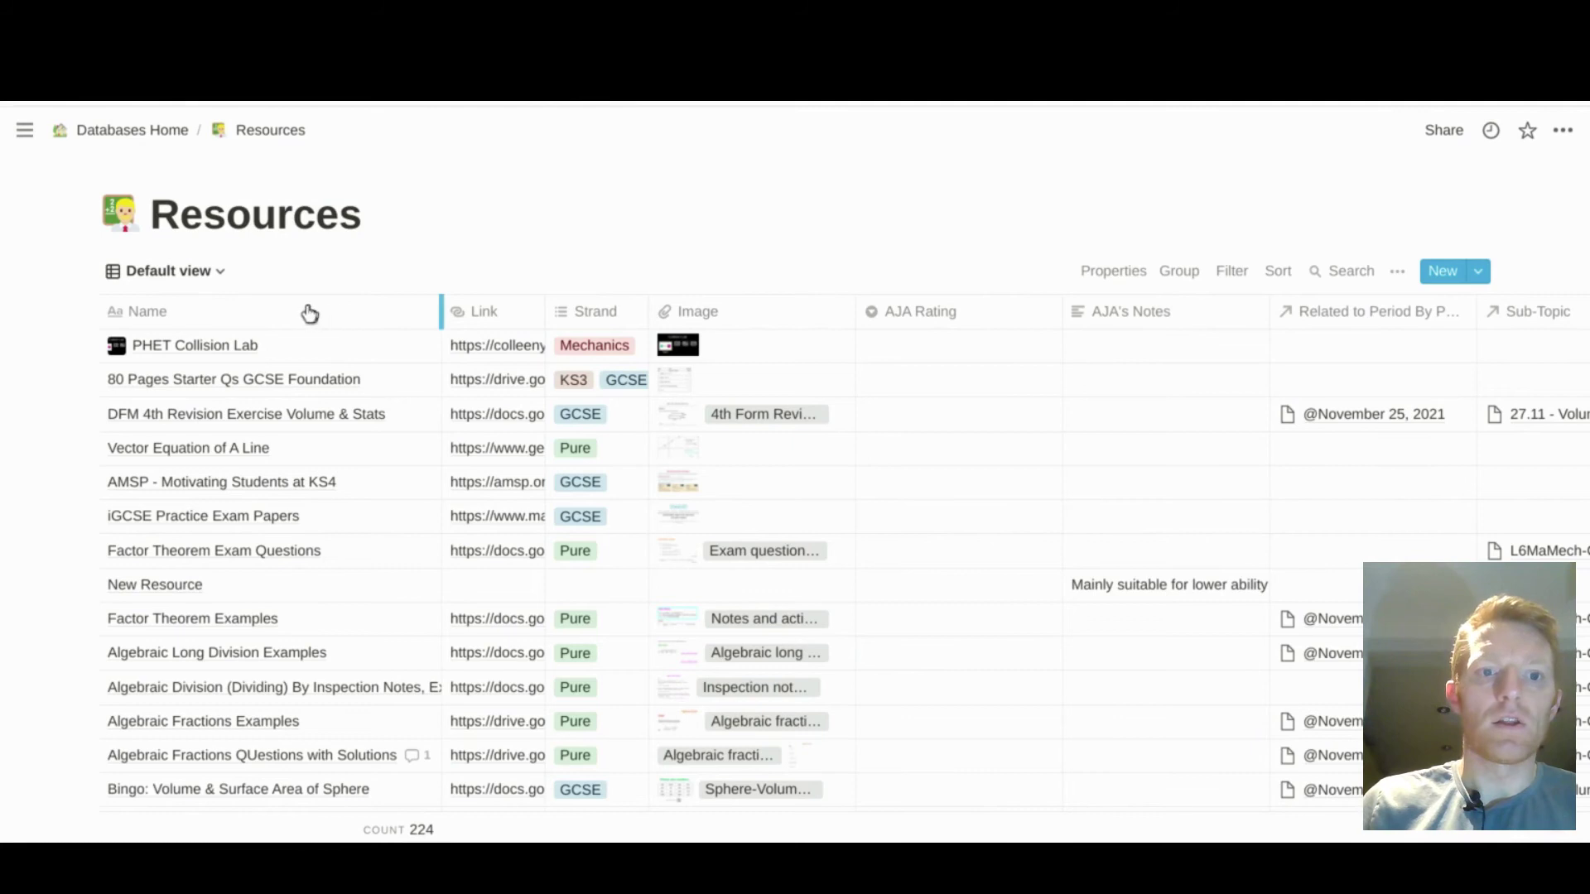
Step: Add a Strand contains Stats filter, leaving 11 resources, and widen the Link and Name columns
left_click_drag(310, 313, 300, 312)
left_click(459, 340)
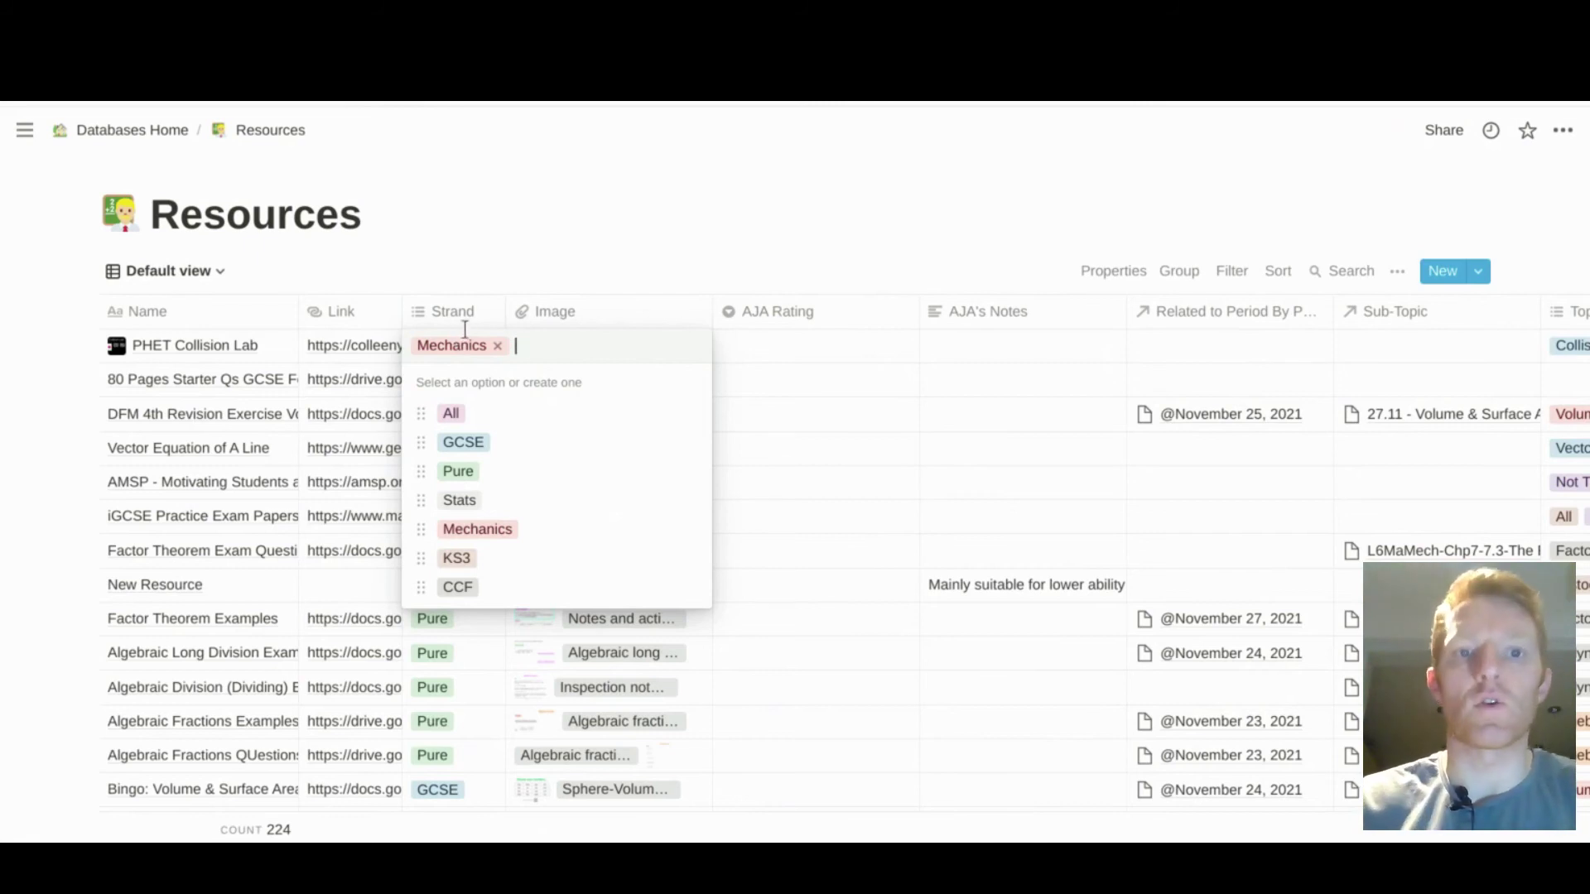
key("Escape")
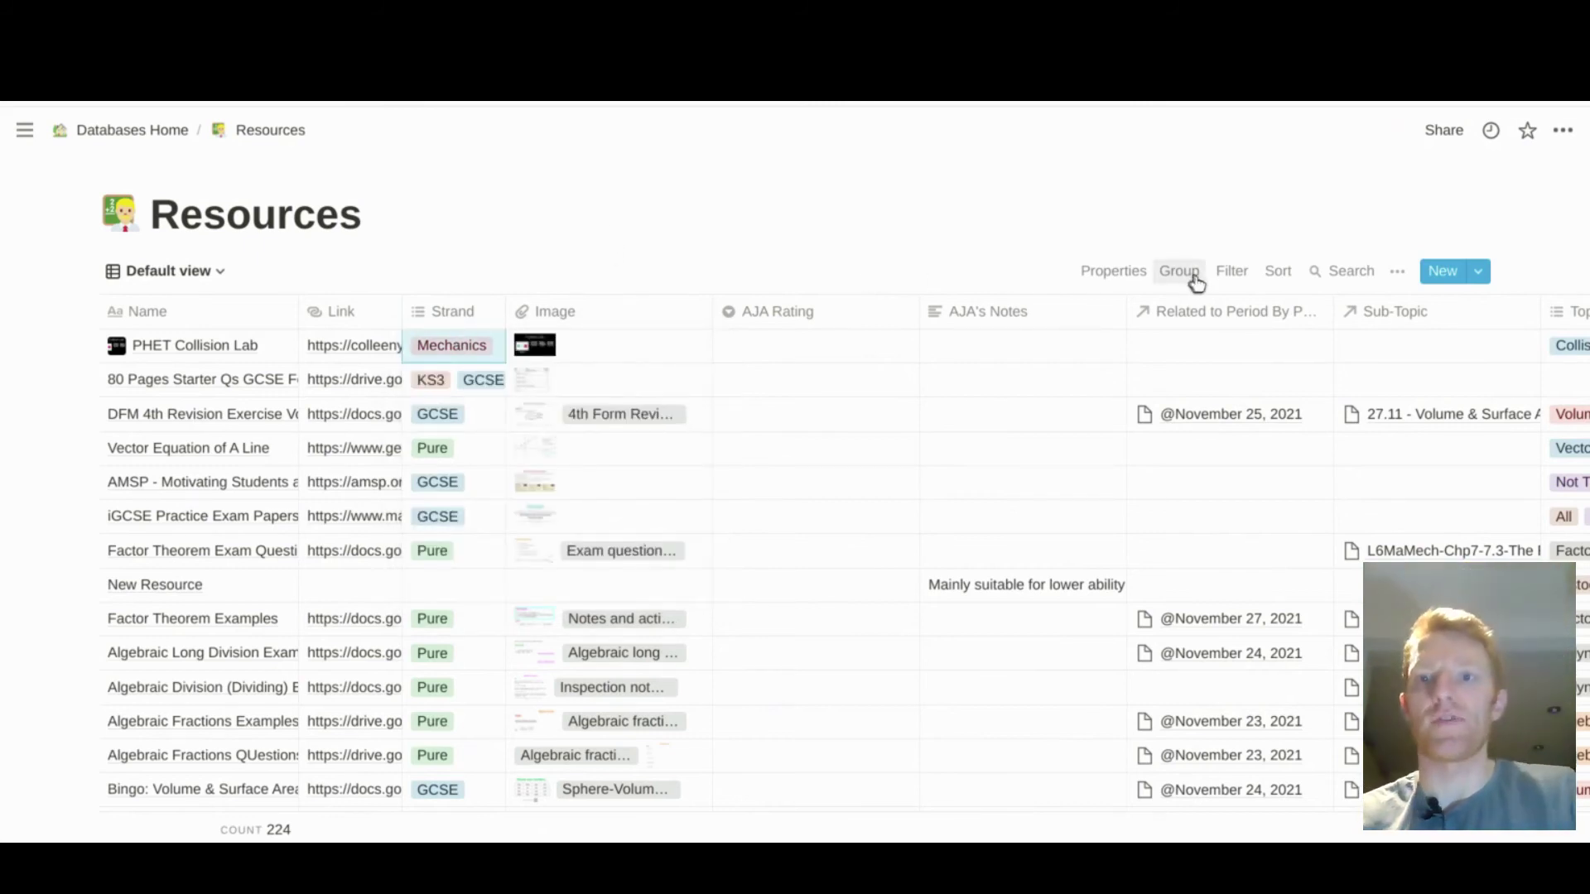
left_click(1230, 275)
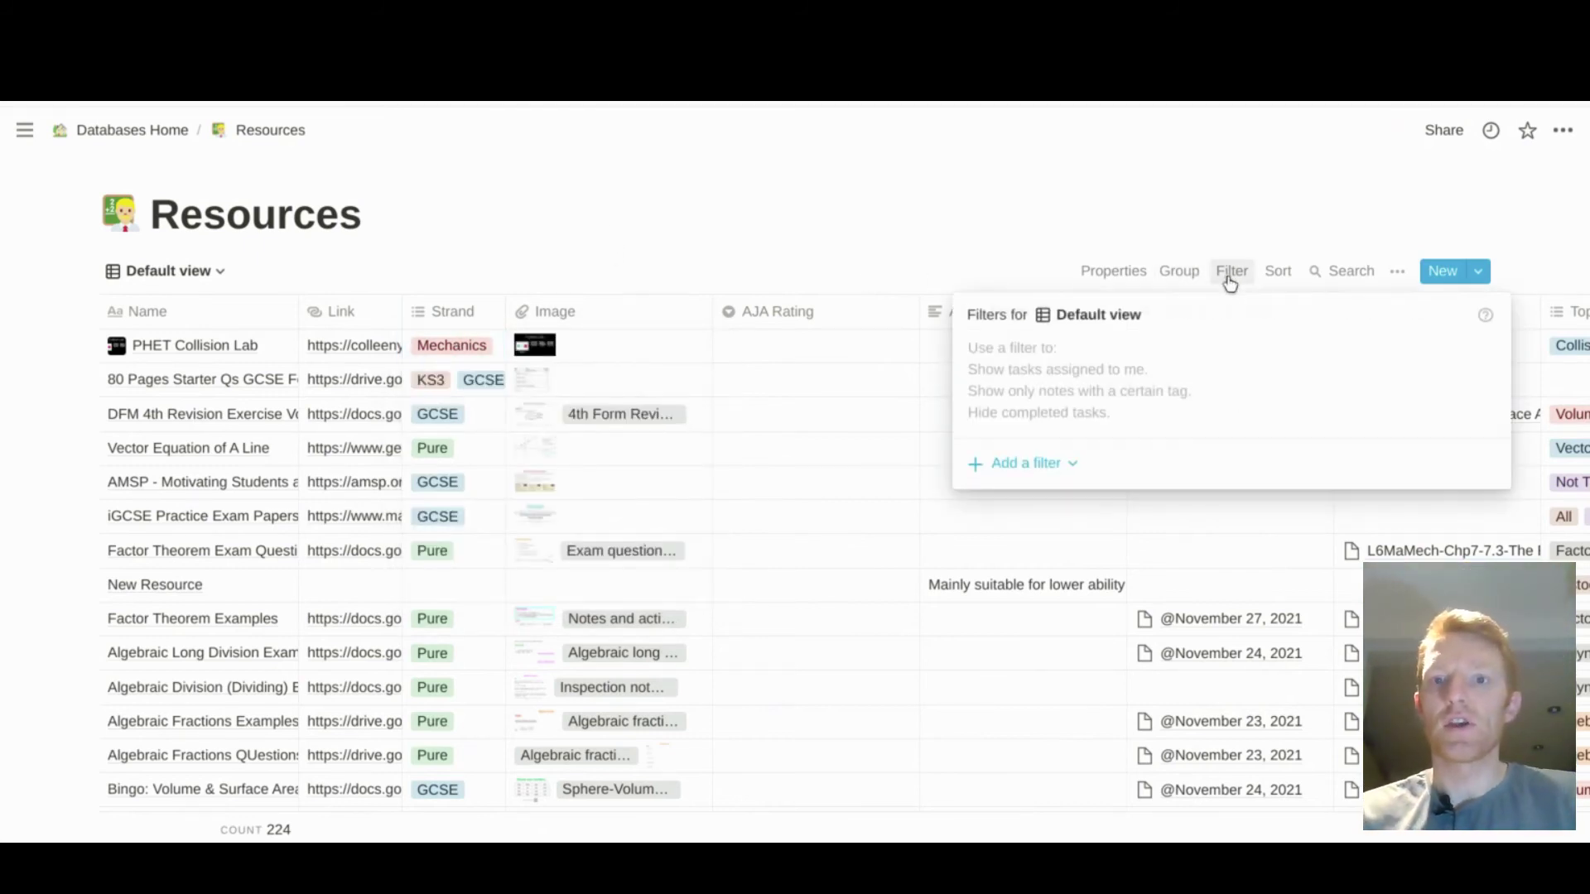
left_click(1065, 470)
left_click(1082, 505)
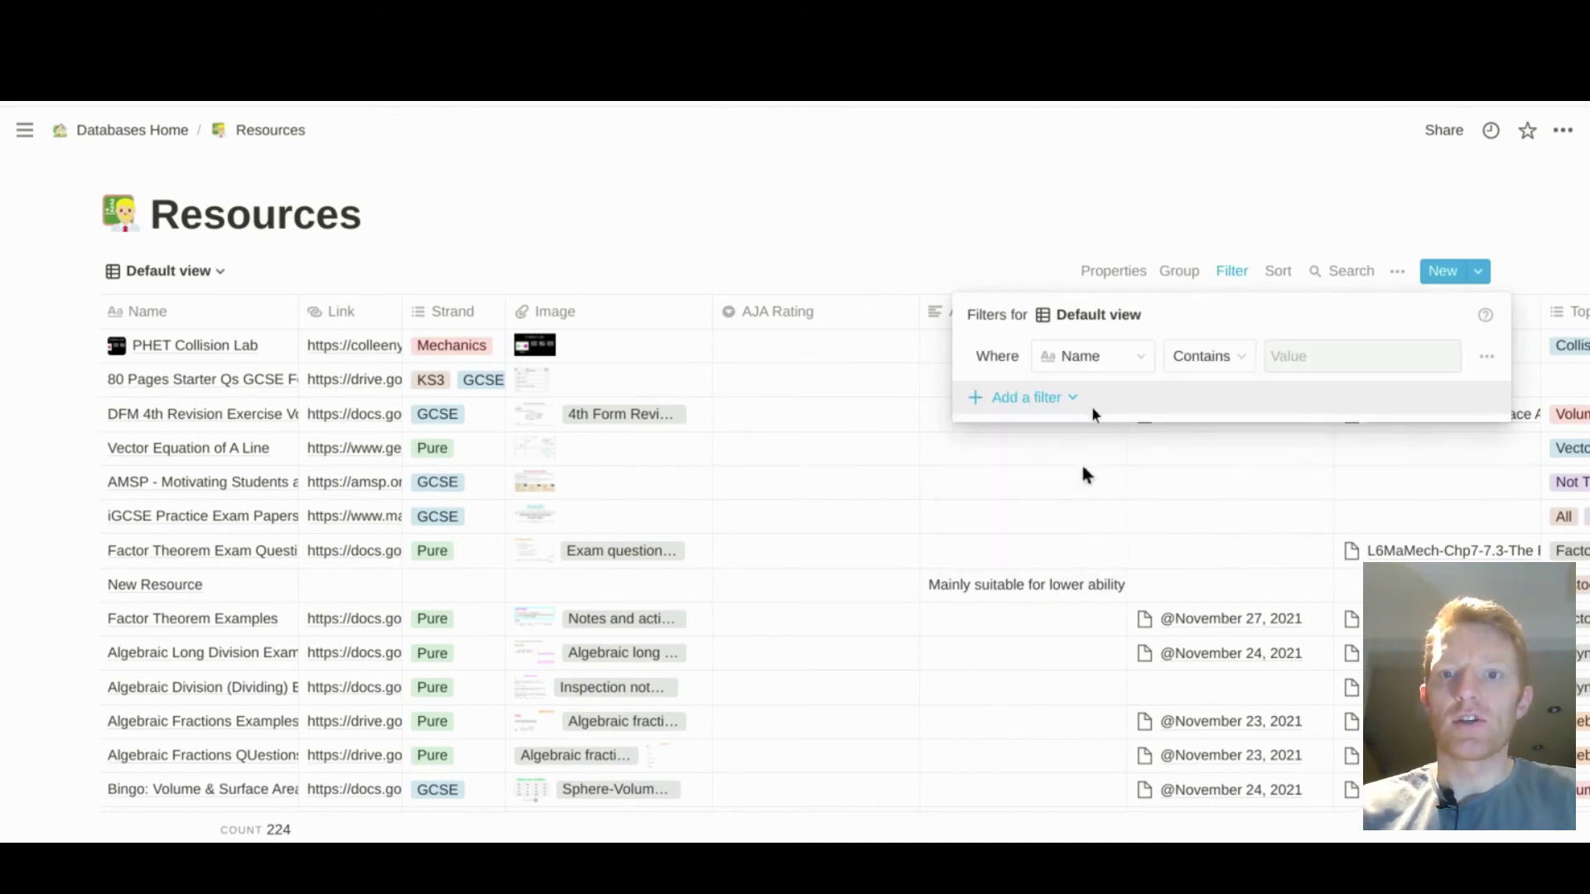
left_click(1101, 364)
left_click(1081, 611)
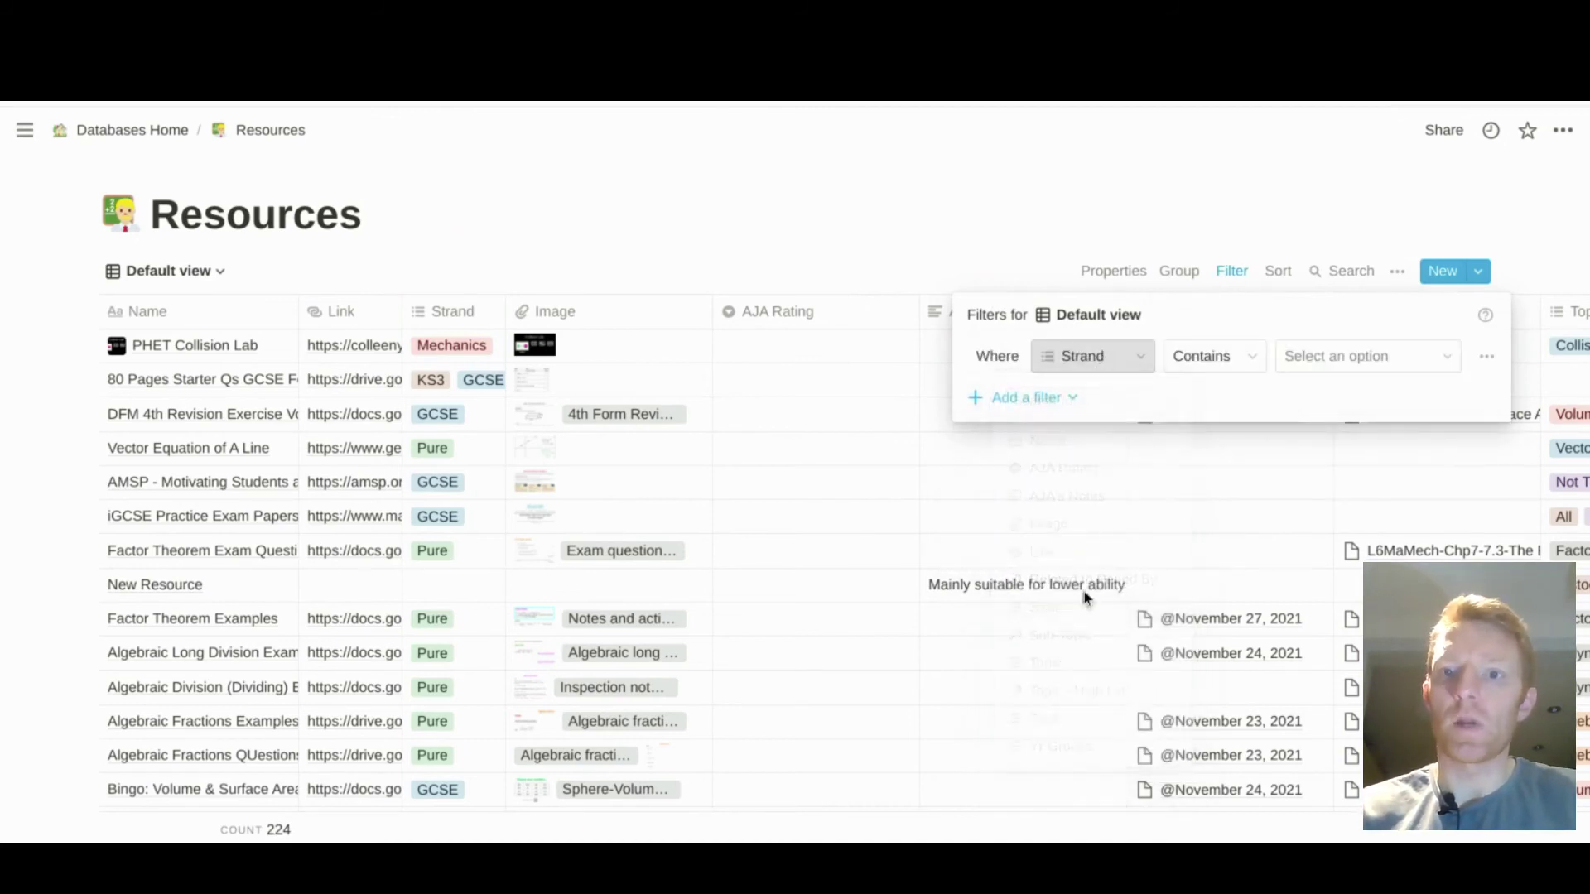
left_click(1320, 358)
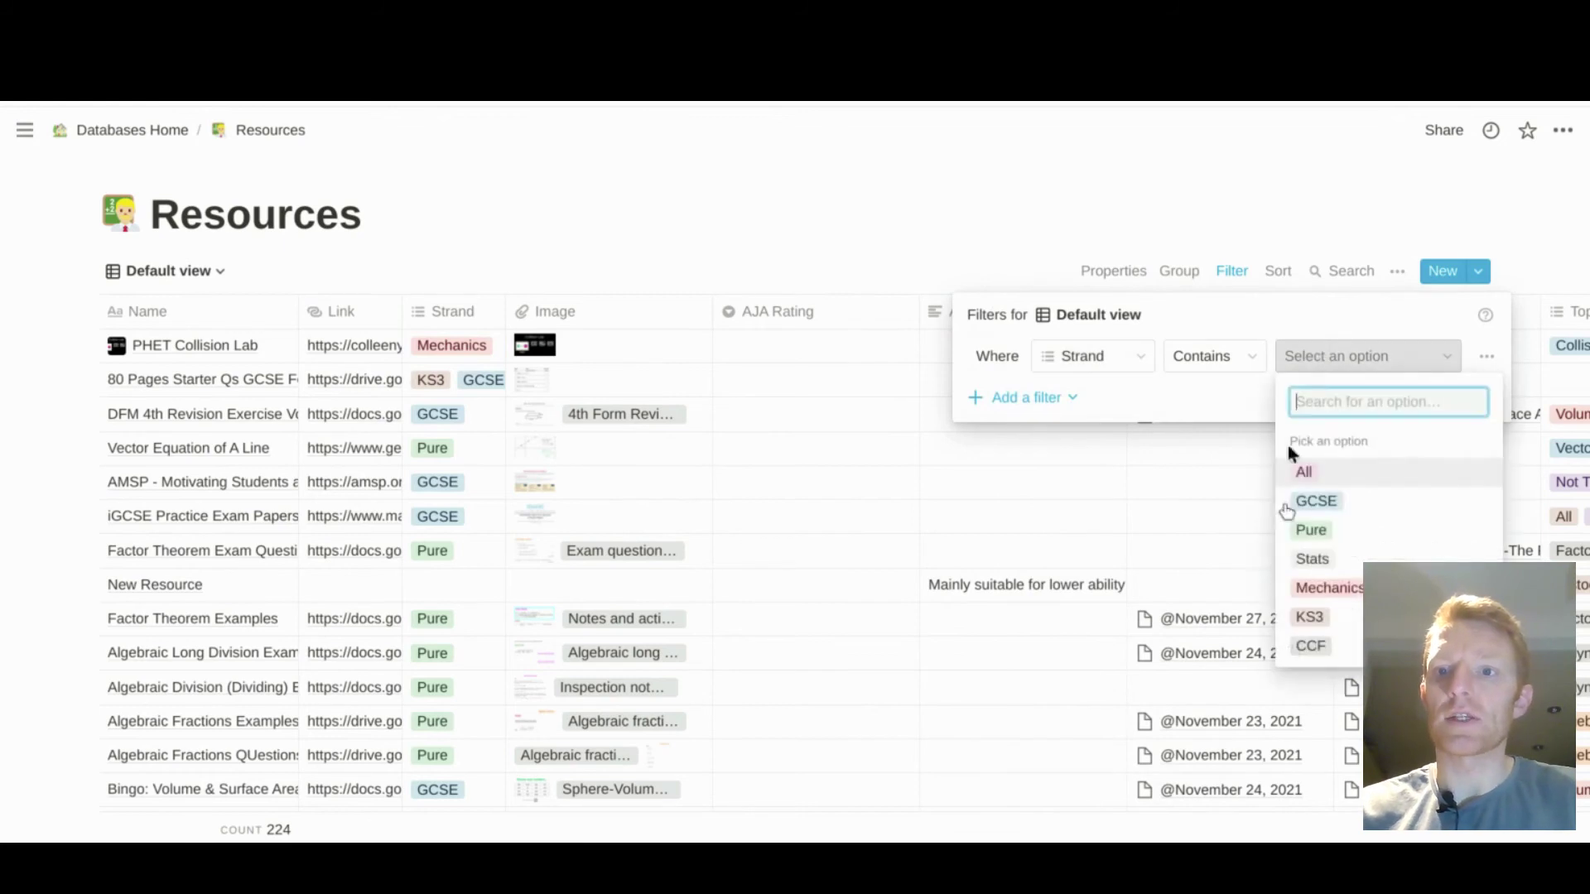
left_click(1308, 565)
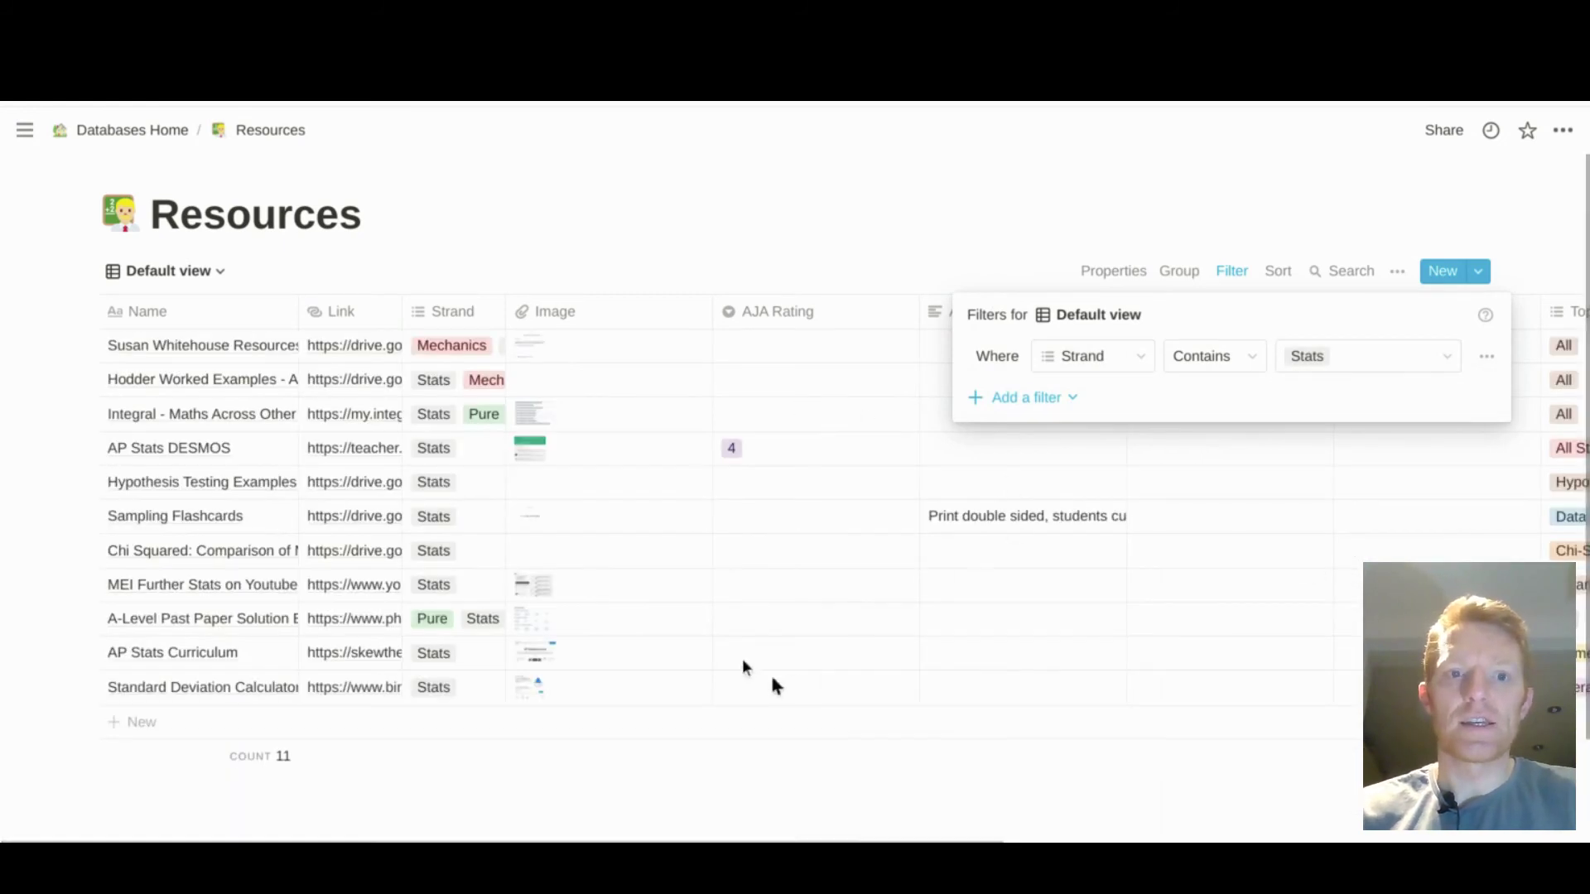
left_click(641, 554)
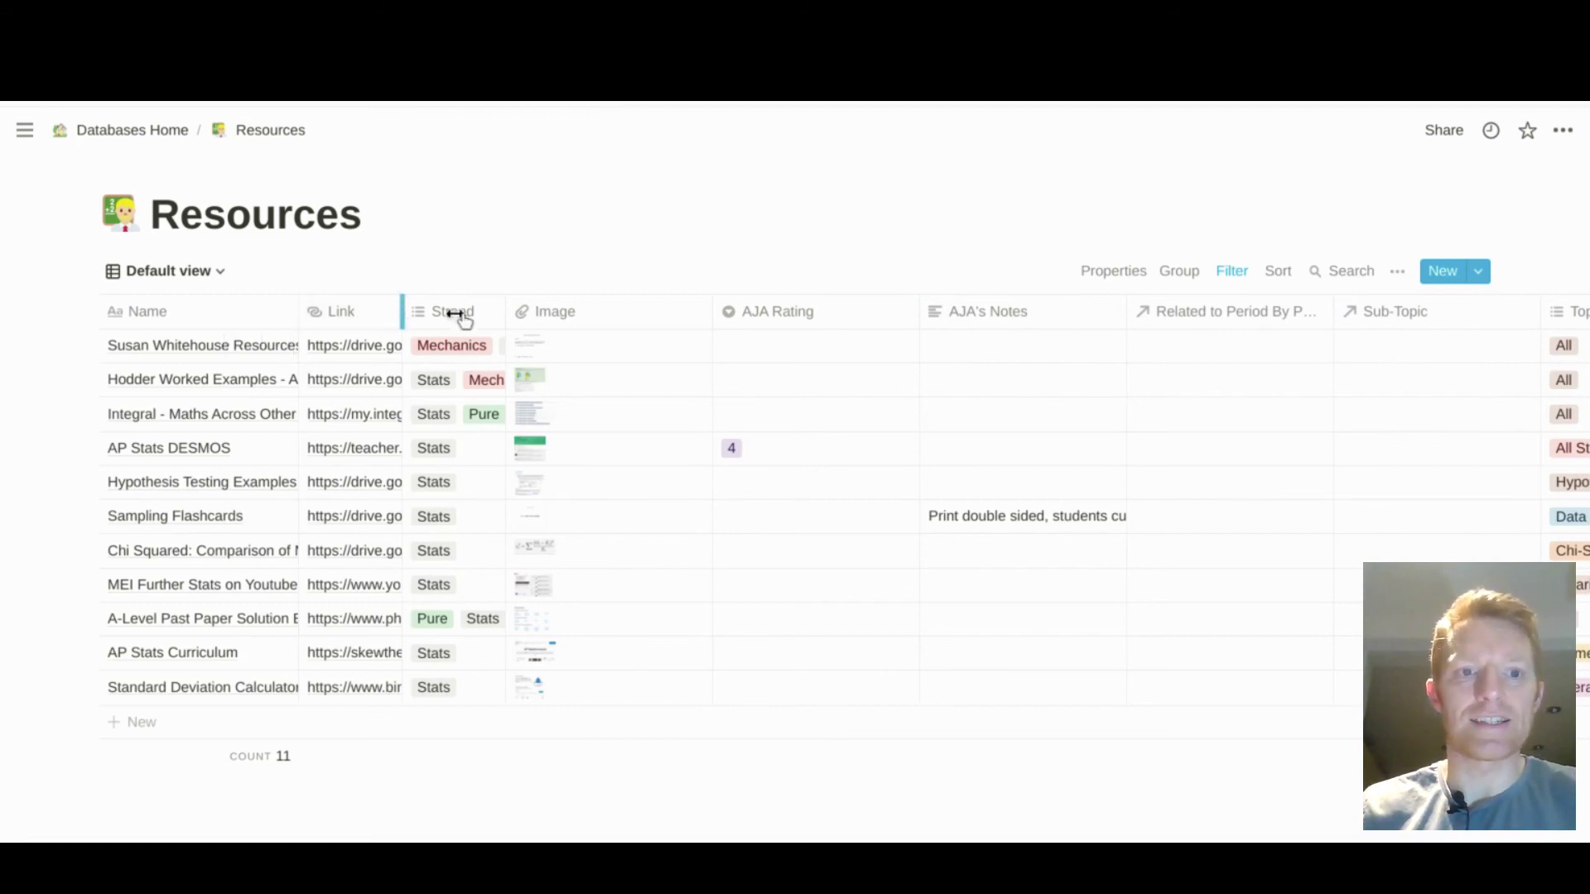
left_click_drag(462, 319, 560, 320)
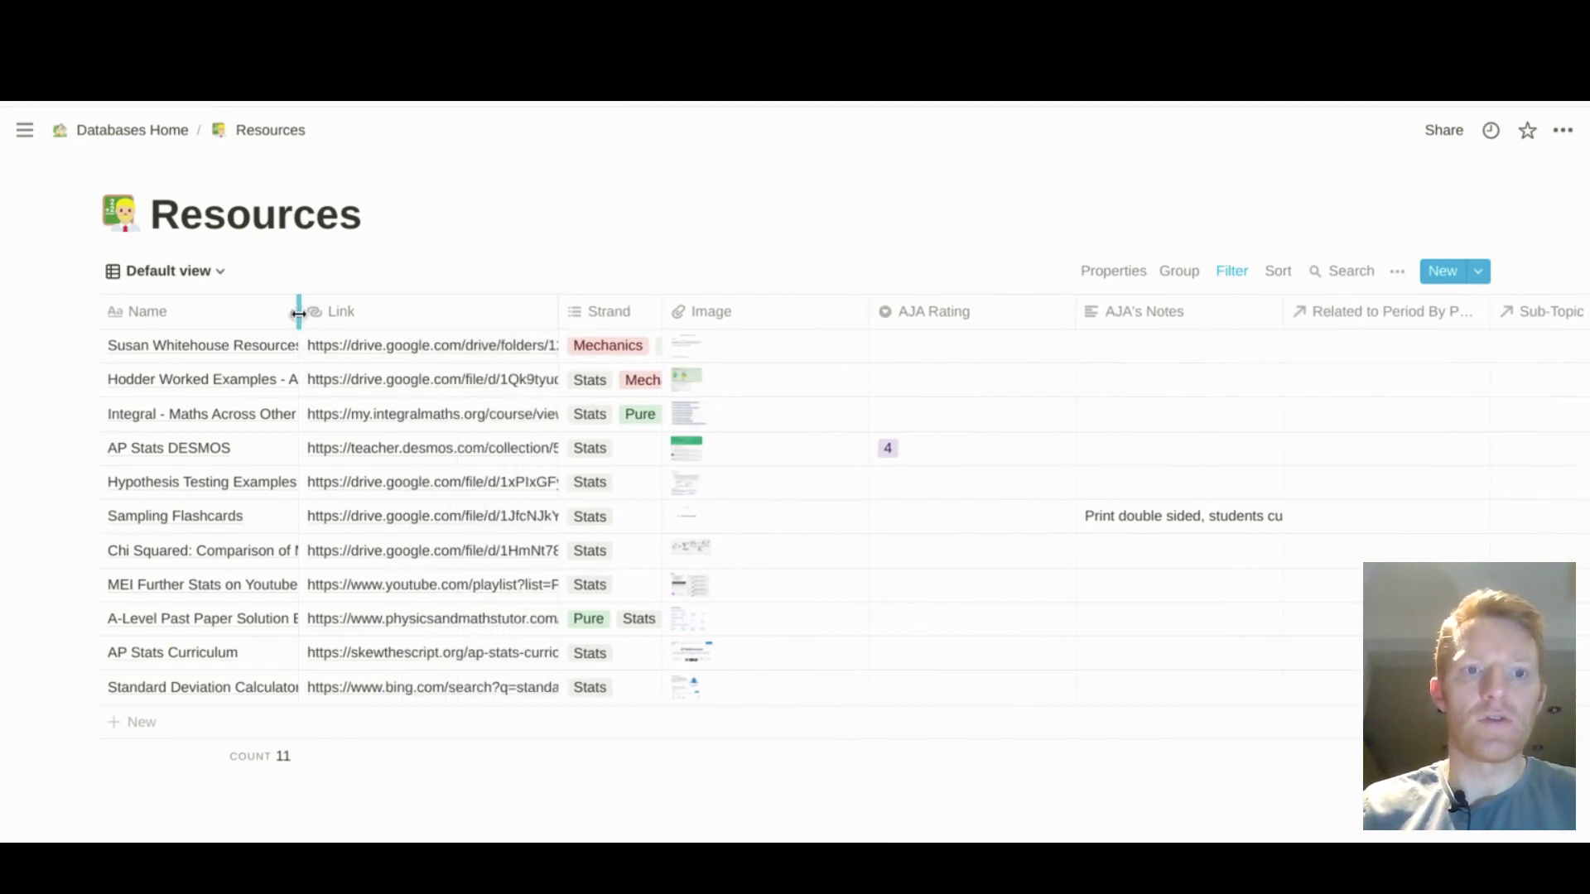
mouse_move(297, 313)
left_mouse_down()
mouse_move(447, 327)
mouse_move(305, 331)
left_mouse_up()
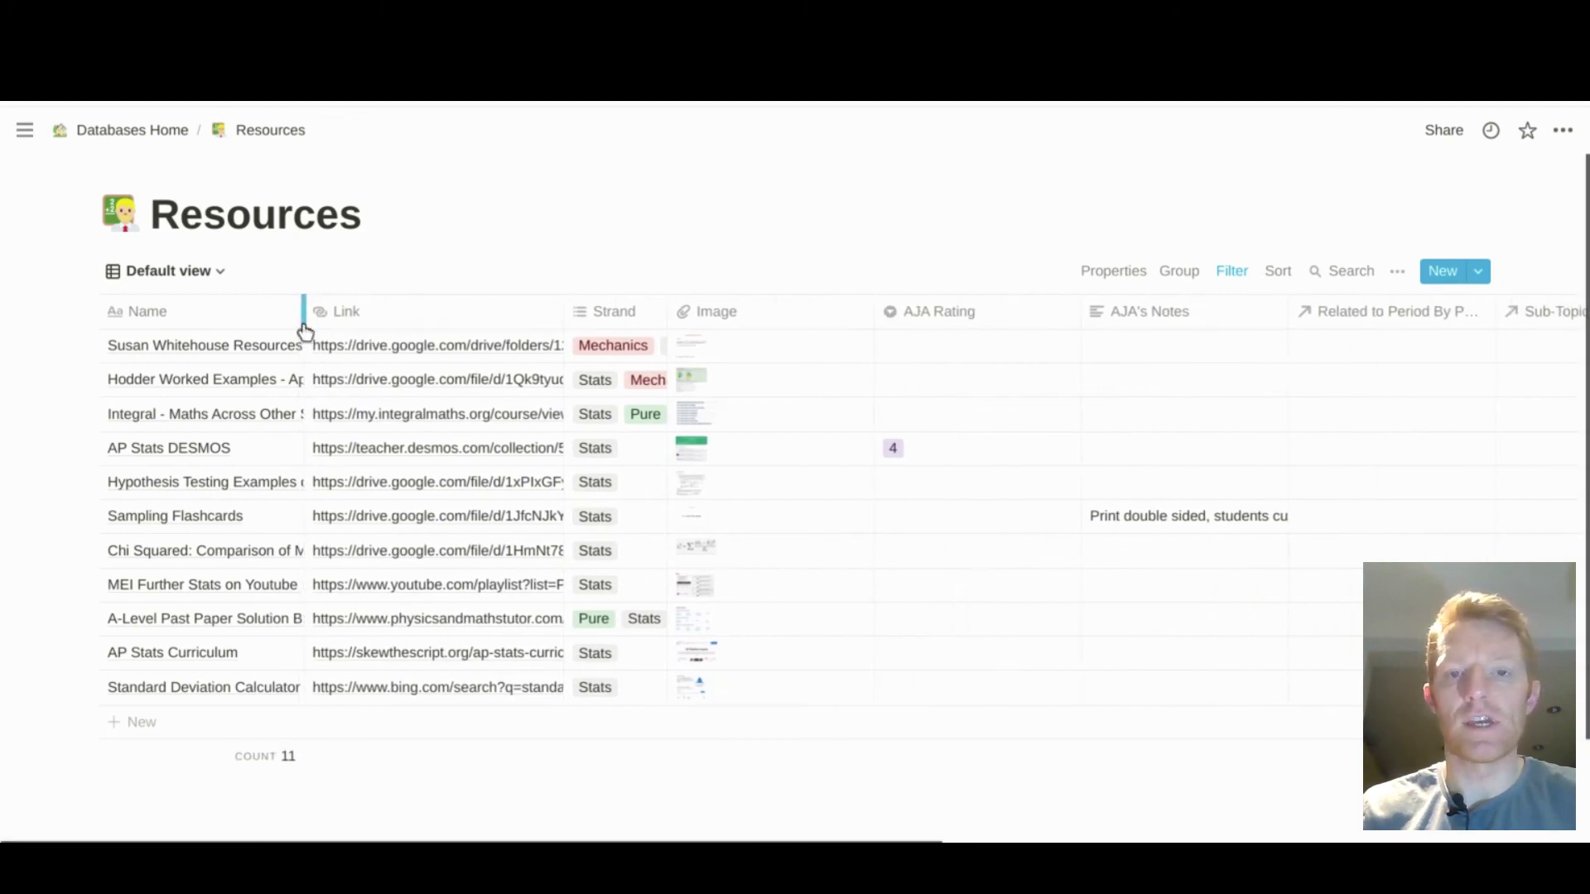